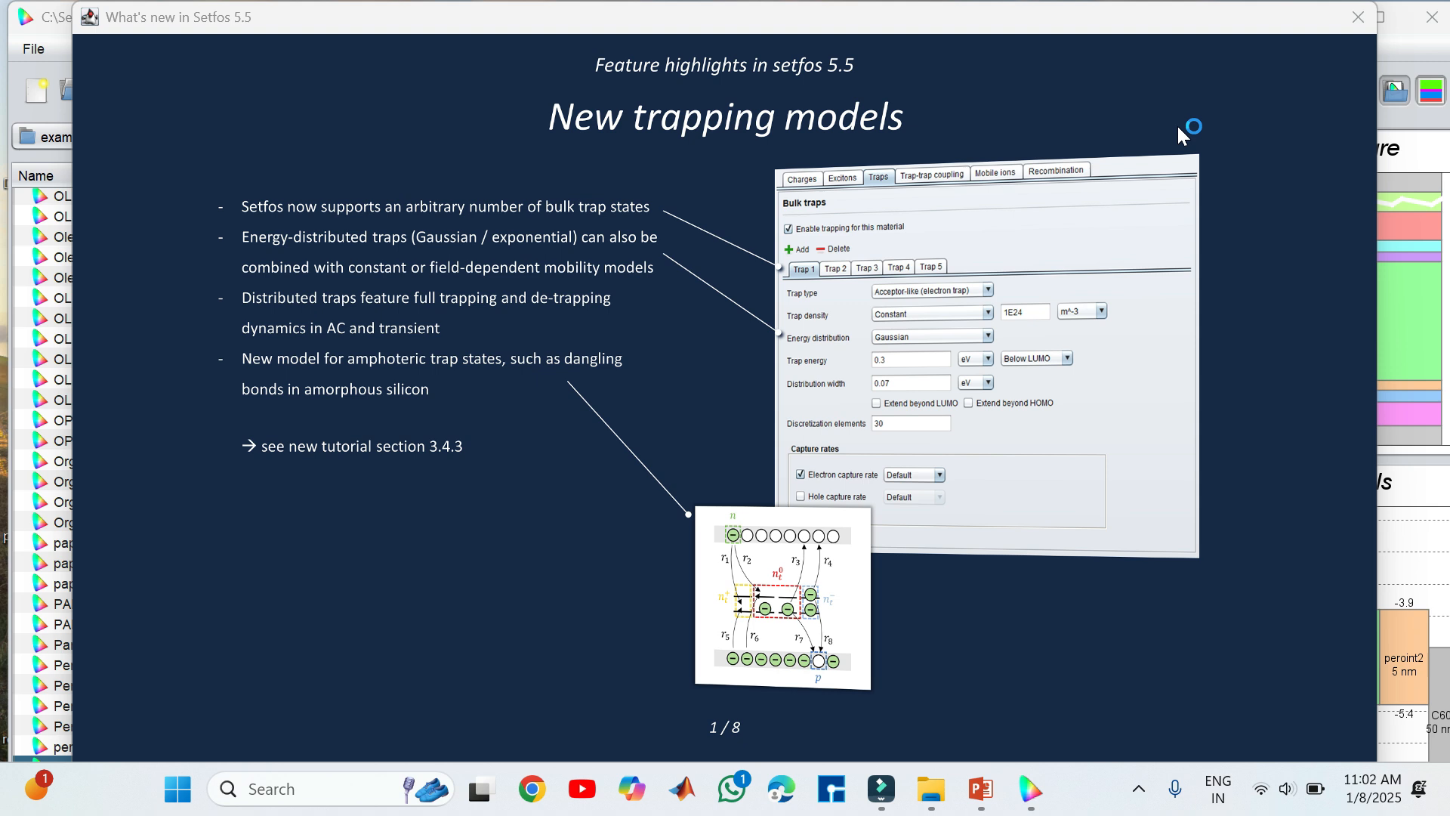
- Close the feature highlights, create a new simulation file and rename its top layer Air
click(1369, 13)
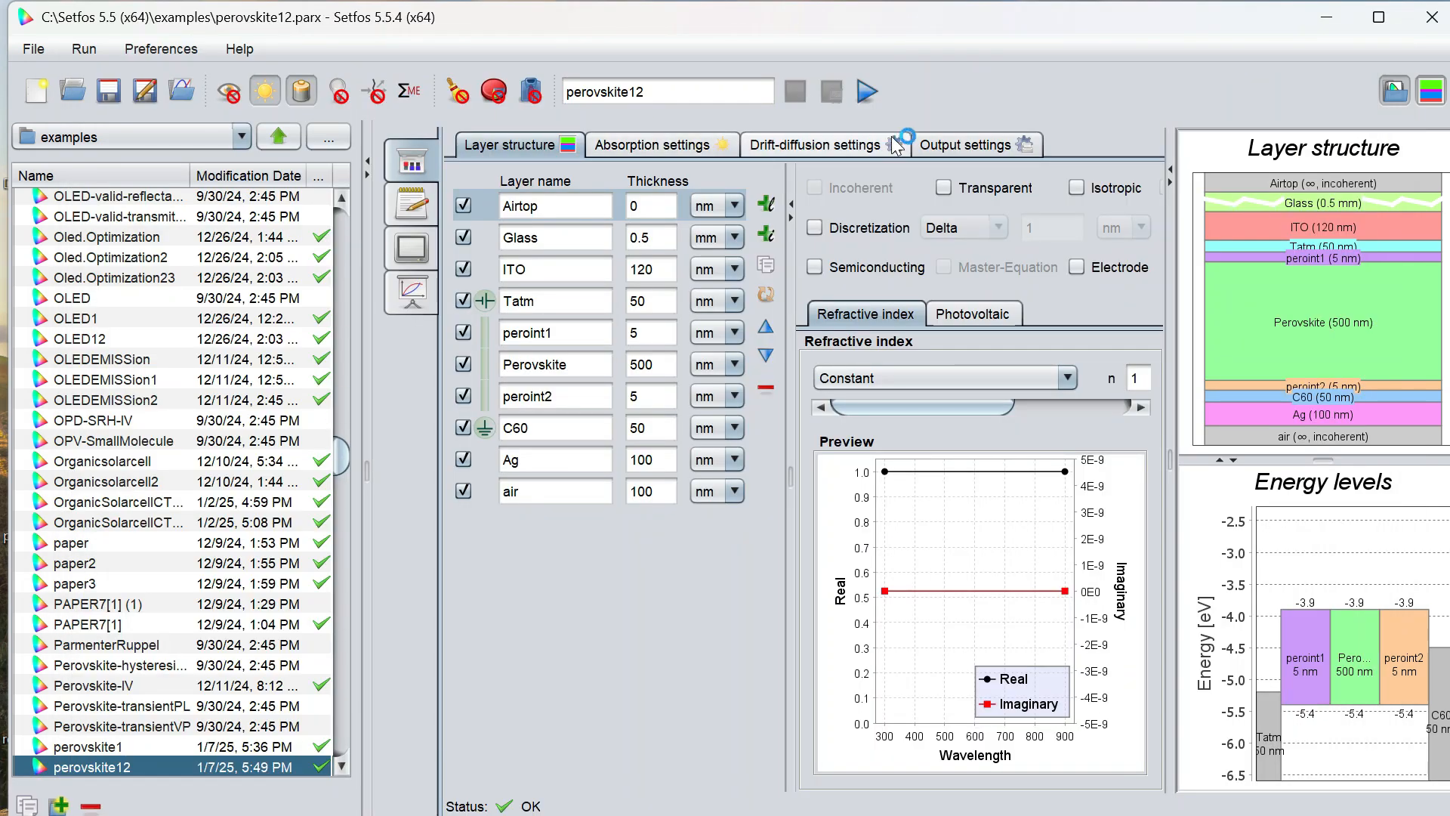
click(33, 99)
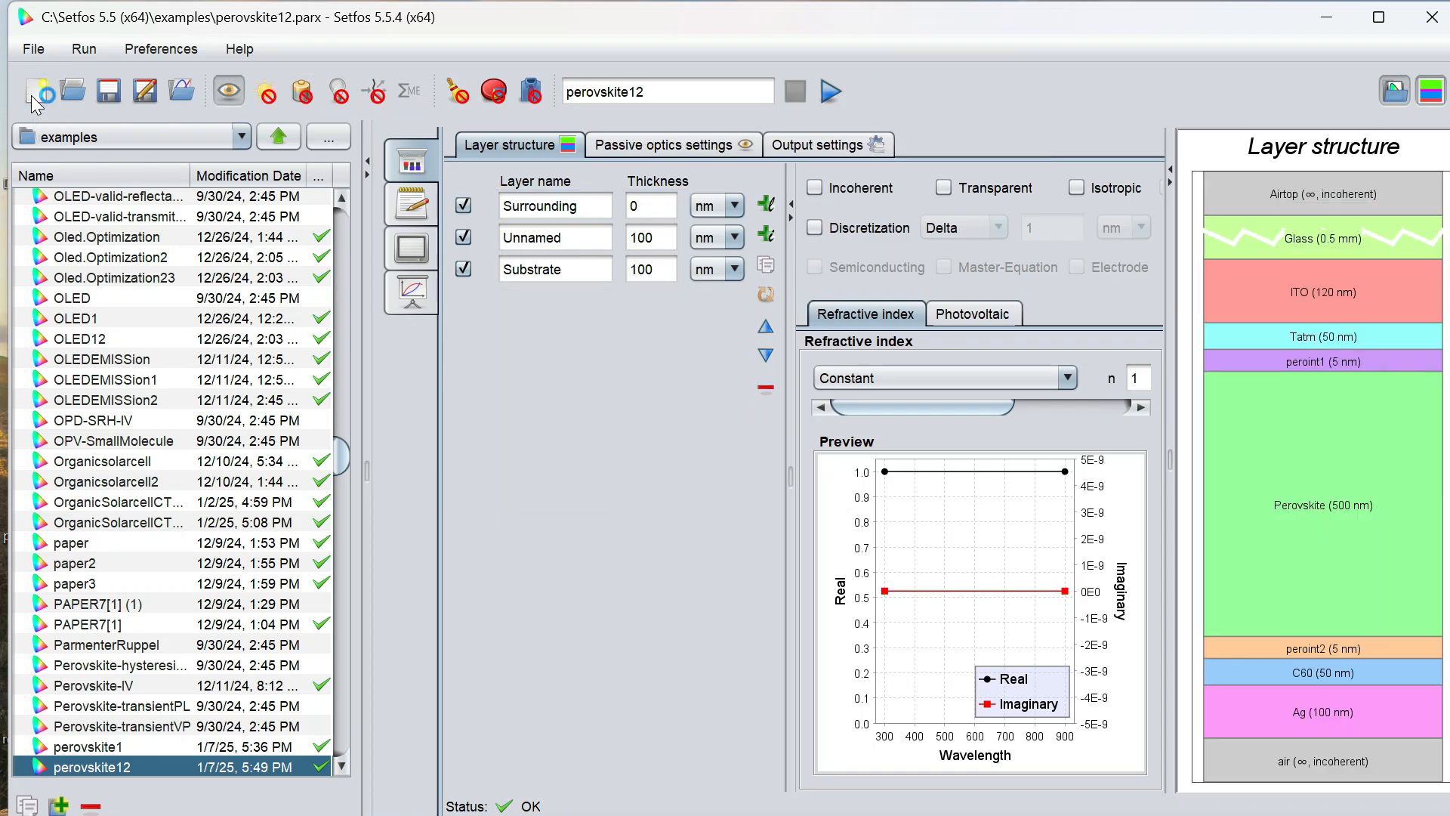
double_click(548, 206)
key(BackSpace)
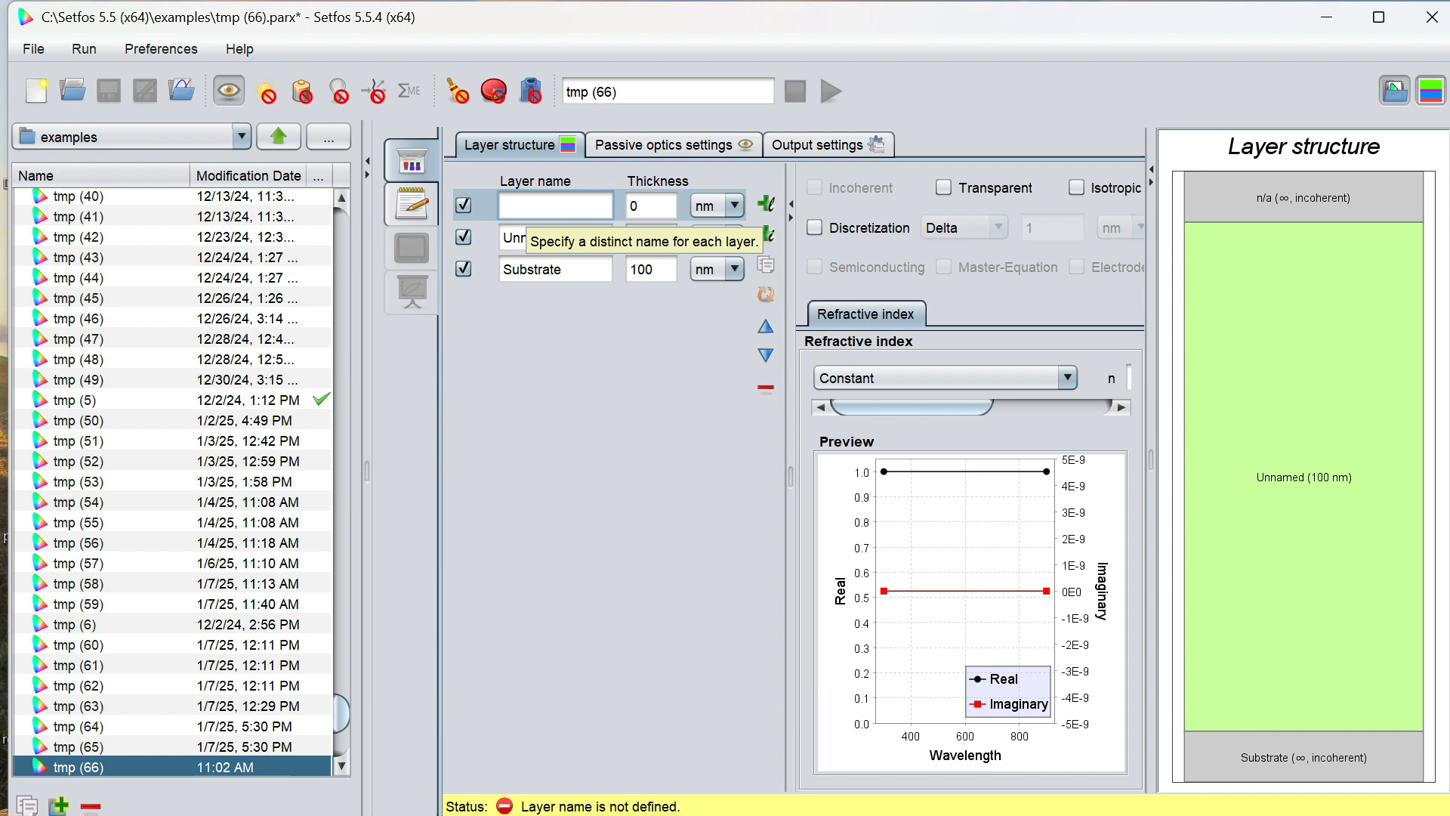
text(Air)
- Rename the unnamed layer beneath Air as Ni
click(576, 244)
key(BackSpace)
key(BackSpace)
key(BackSpace)
key(BackSpace)
key(BackSpace)
key(BackSpace)
key(BackSpace)
text(Ni)
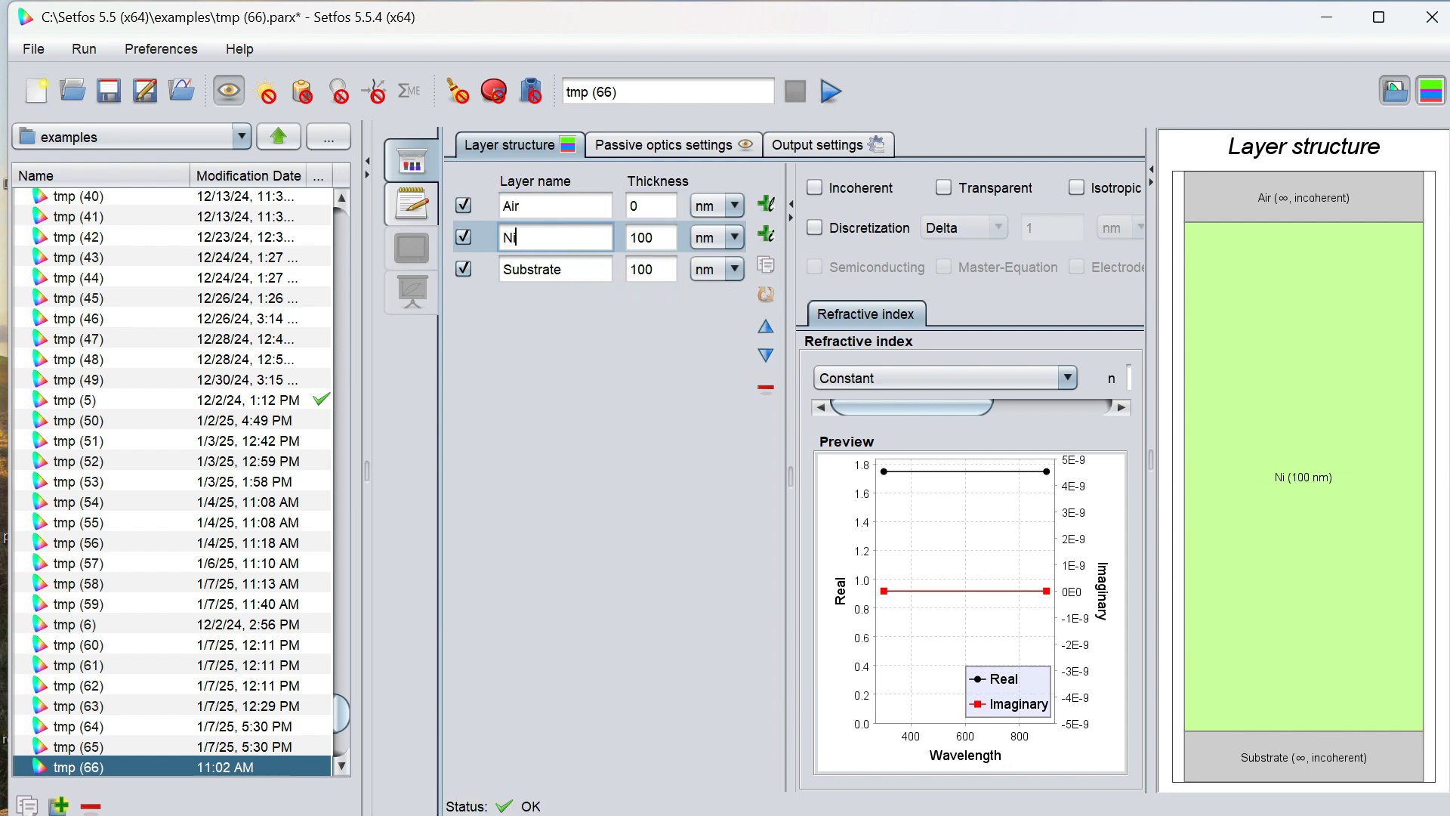
- Add two layers beneath Ni and name the upper one Sio2
click(766, 208)
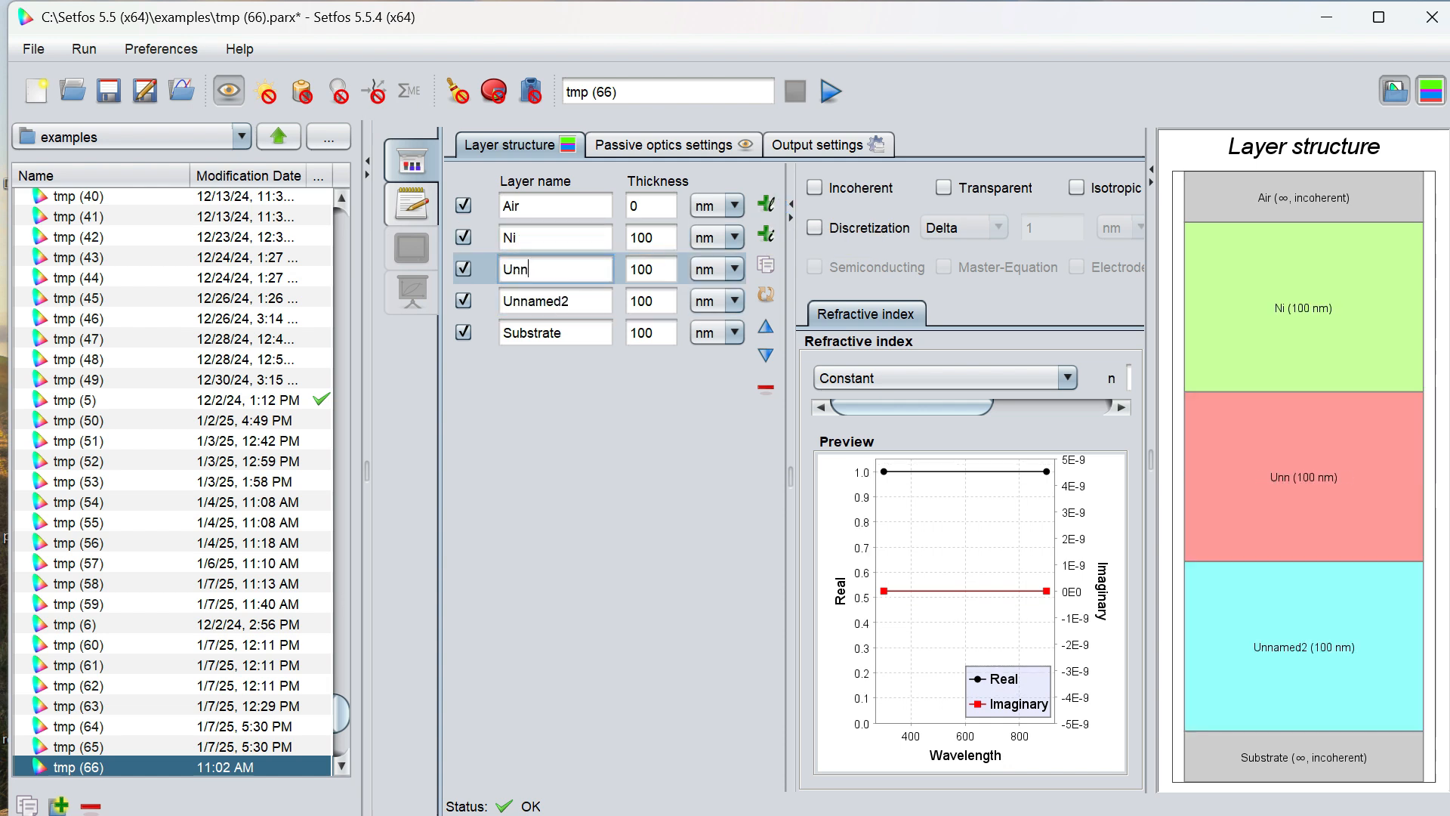
key(BackSpace)
key(BackSpace)
key(BackSpace)
text(S)
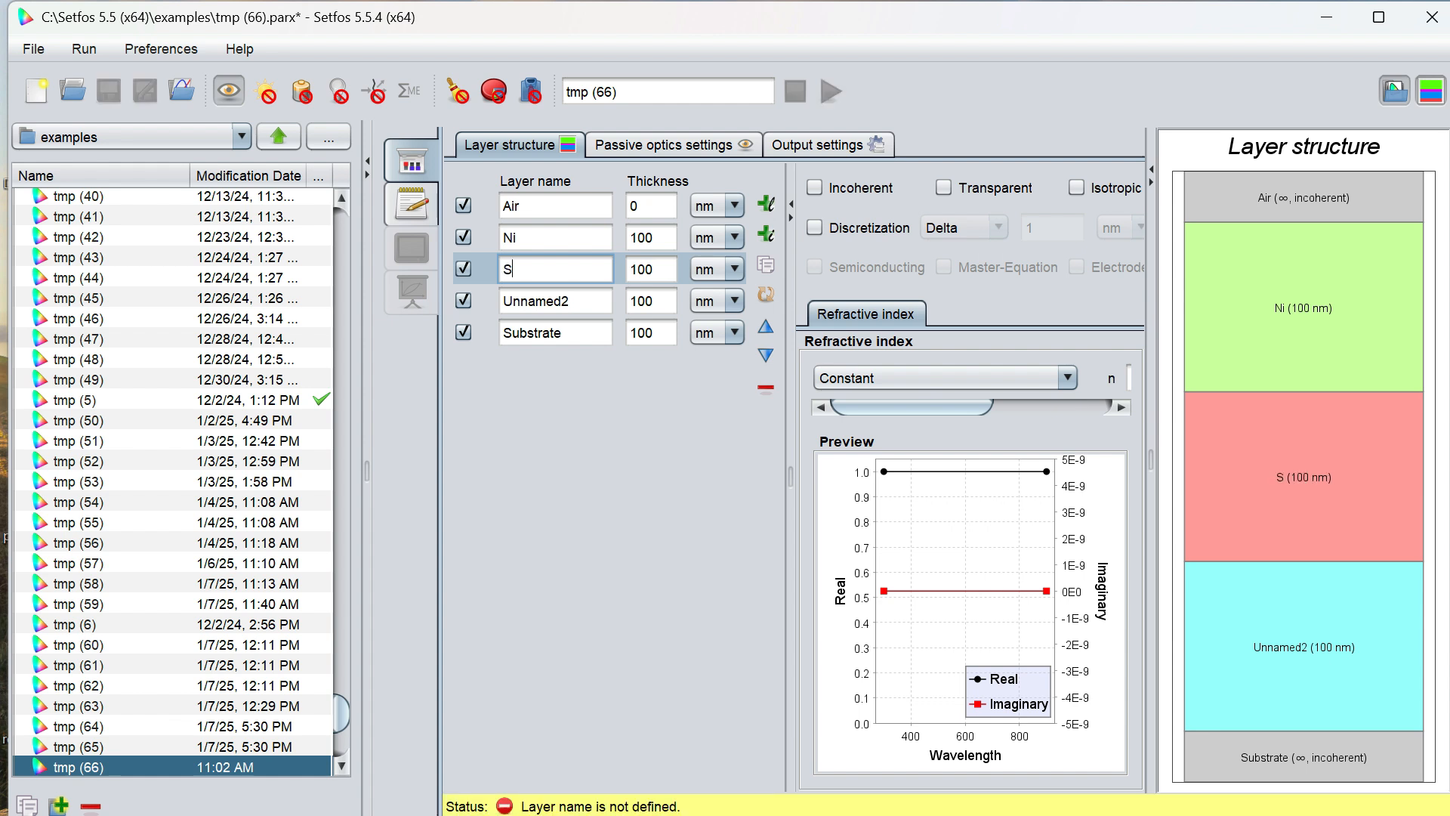
text(io2)
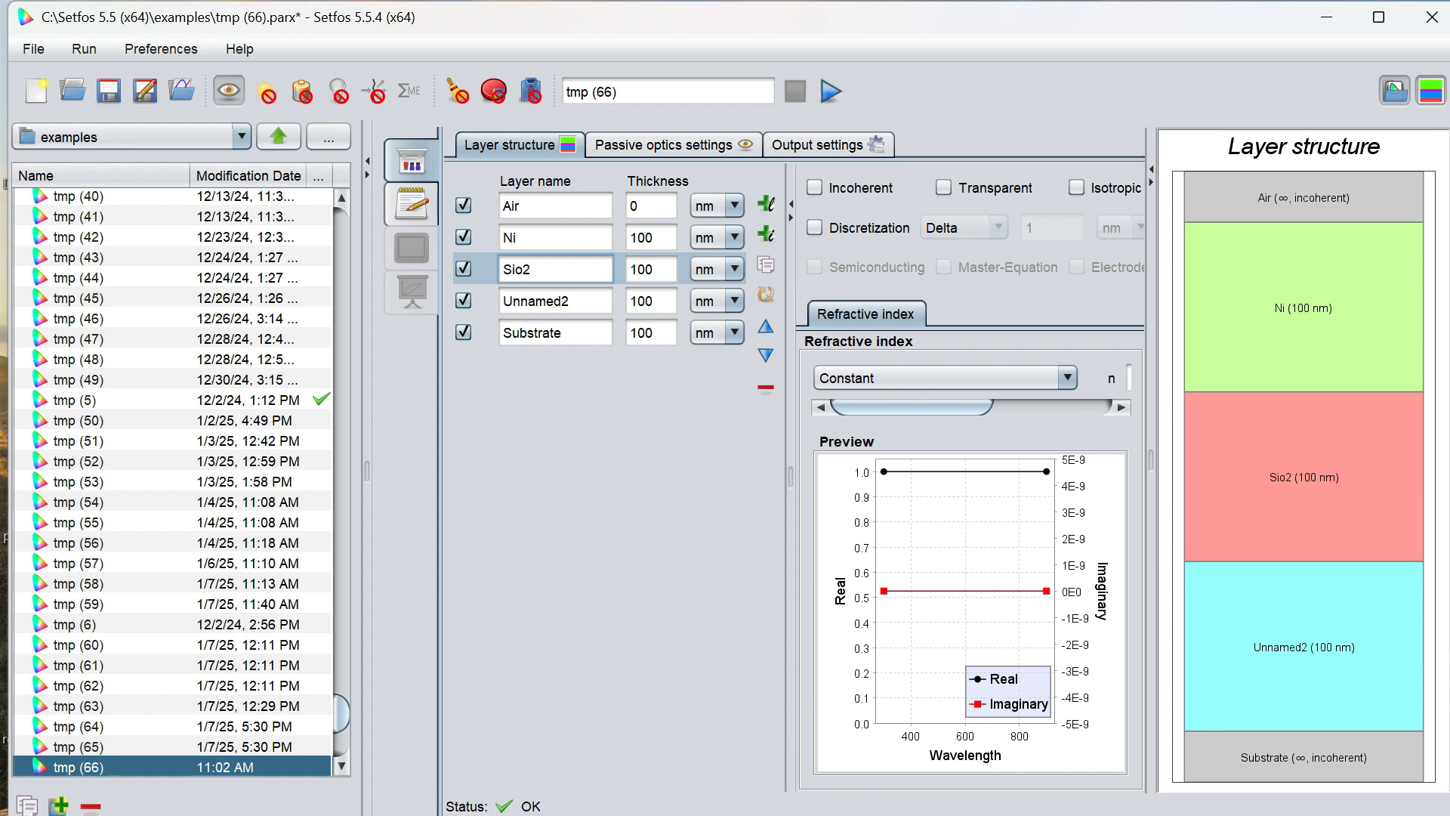
- Rename the unnamed layer beneath Sio2 as Al
click(582, 308)
key(BackSpace)
key(BackSpace)
key(BackSpace)
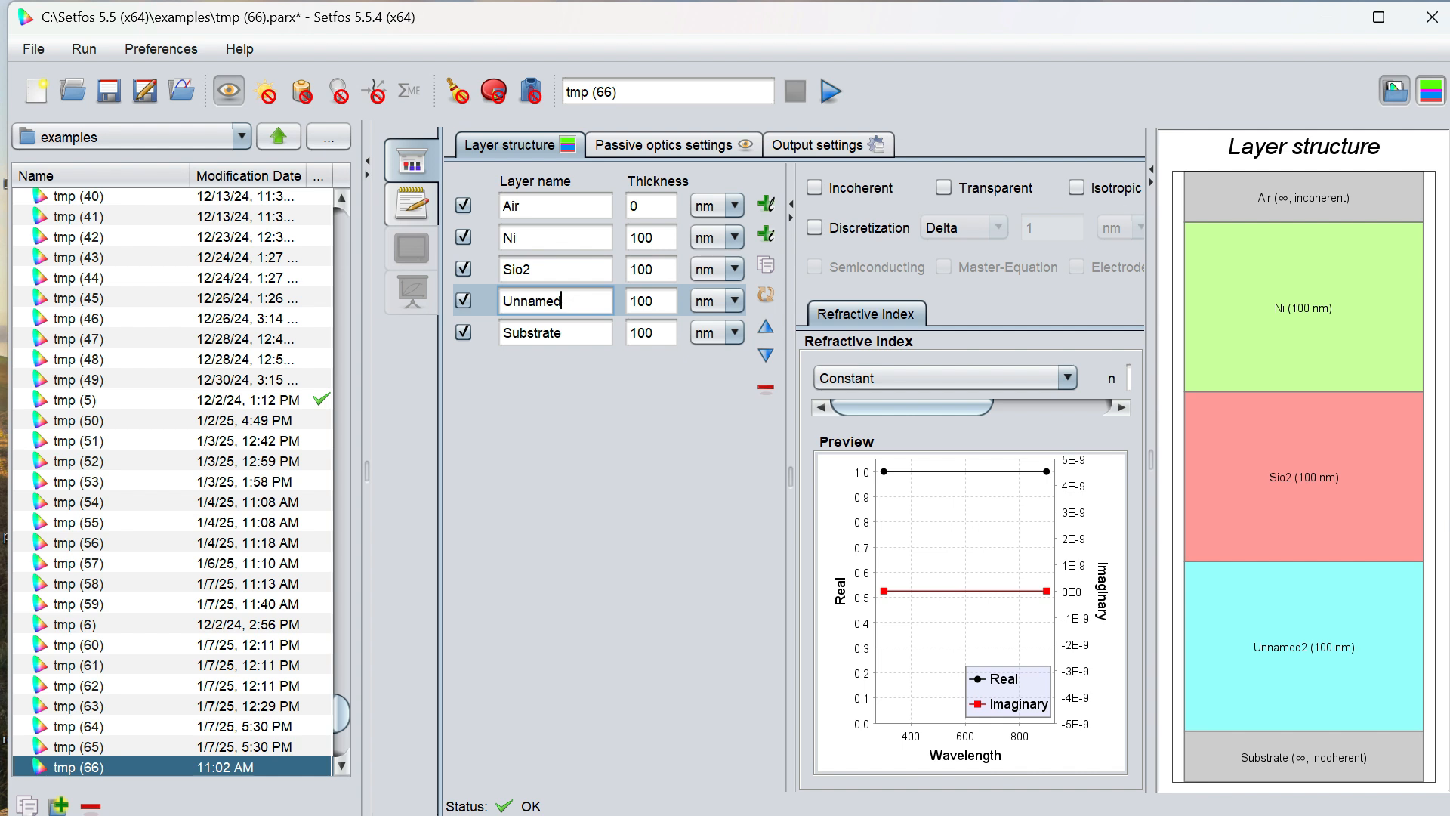
key(BackSpace)
key(BackSpace)
key(BackSpace)
key(BackSpace)
key(BackSpace)
text(Al)
- Rename the bottom Substrate layer as Glaa
click(580, 333)
key(BackSpace)
key(BackSpace)
key(BackSpace)
key(BackSpace)
key(BackSpace)
key(BackSpace)
key(BackSpace)
key(BackSpace)
key(BackSpace)
text(Glaa)
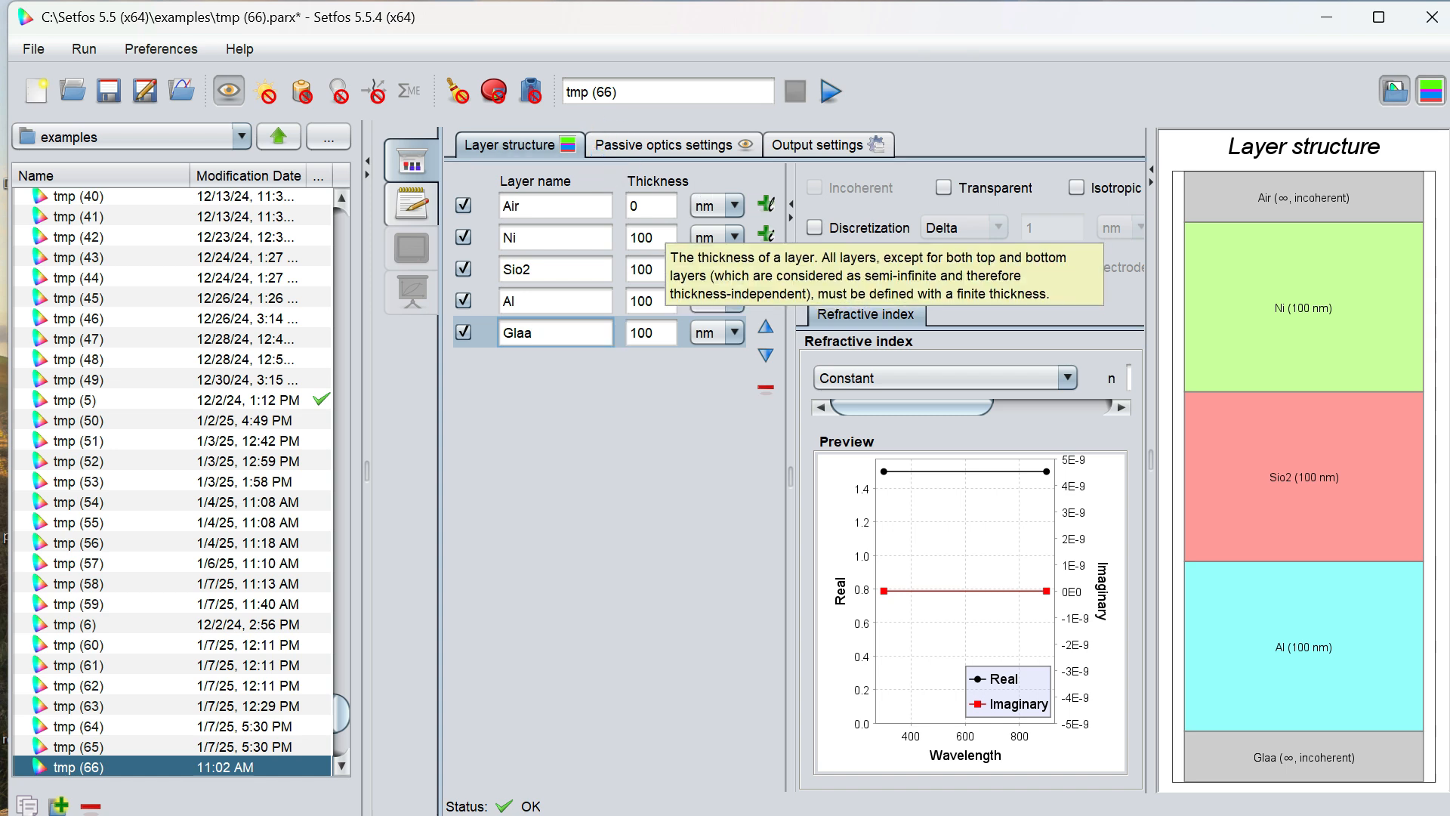
- Set the thickness of the bottom layer to 0 nm
click(654, 333)
key(BackSpace)
key(BackSpace)
key(BackSpace)
text(0)
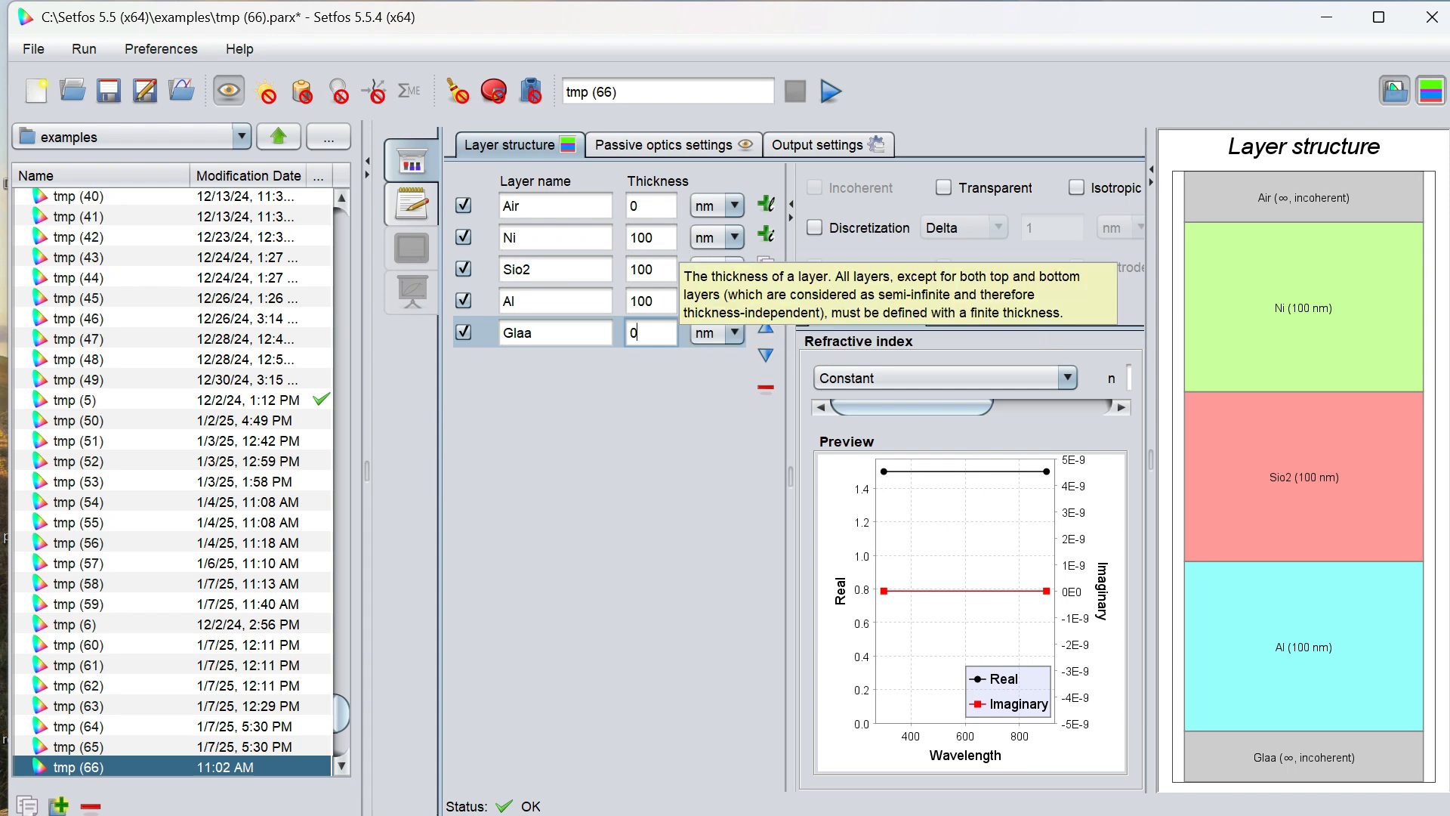
- Set the thickness of the Ni layer to 10 nm
click(664, 239)
key(BackSpace)
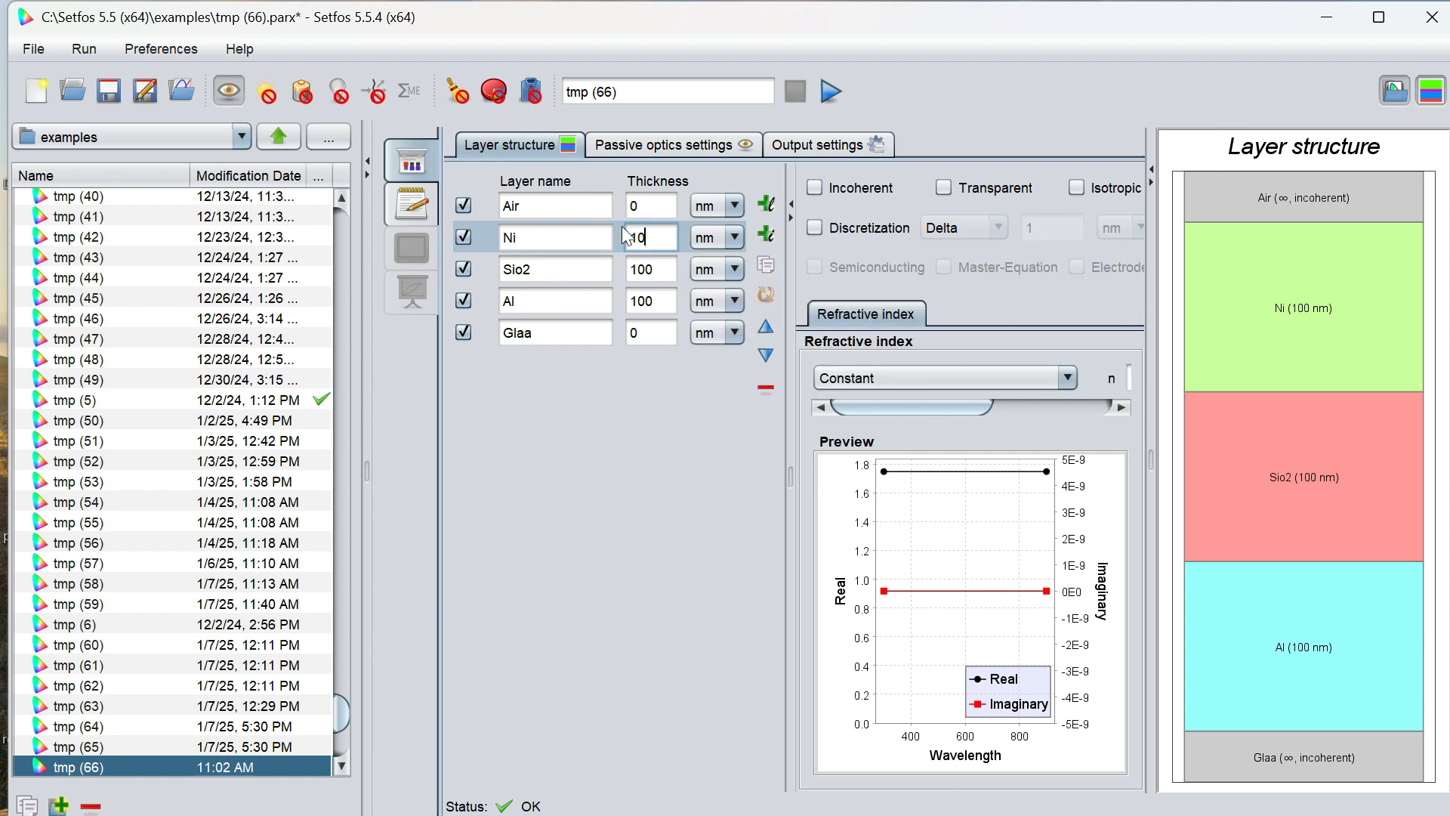
key(Return)
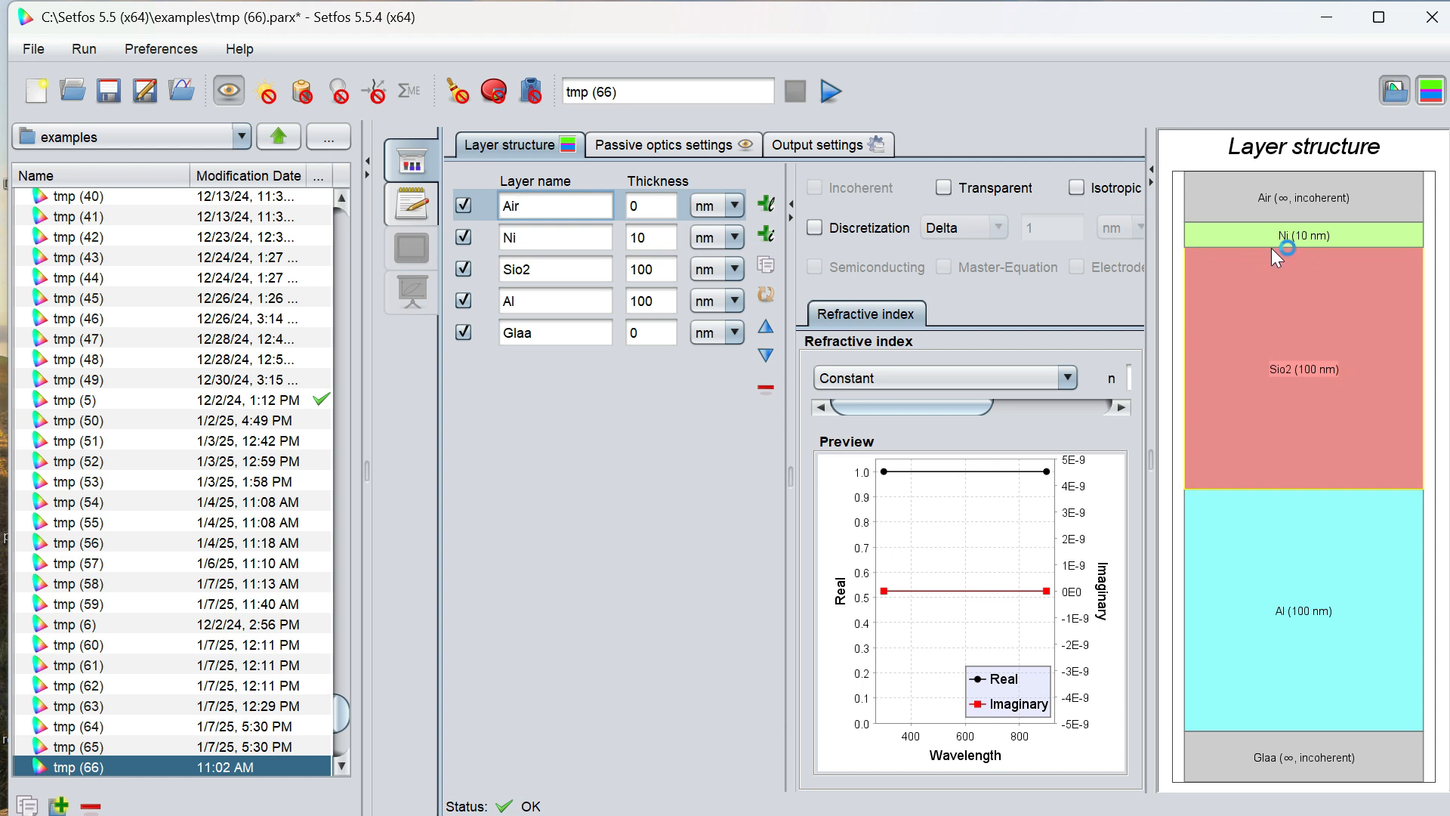
- Hide the layer structure diagram and check the Air layer's refractive index model
click(1150, 183)
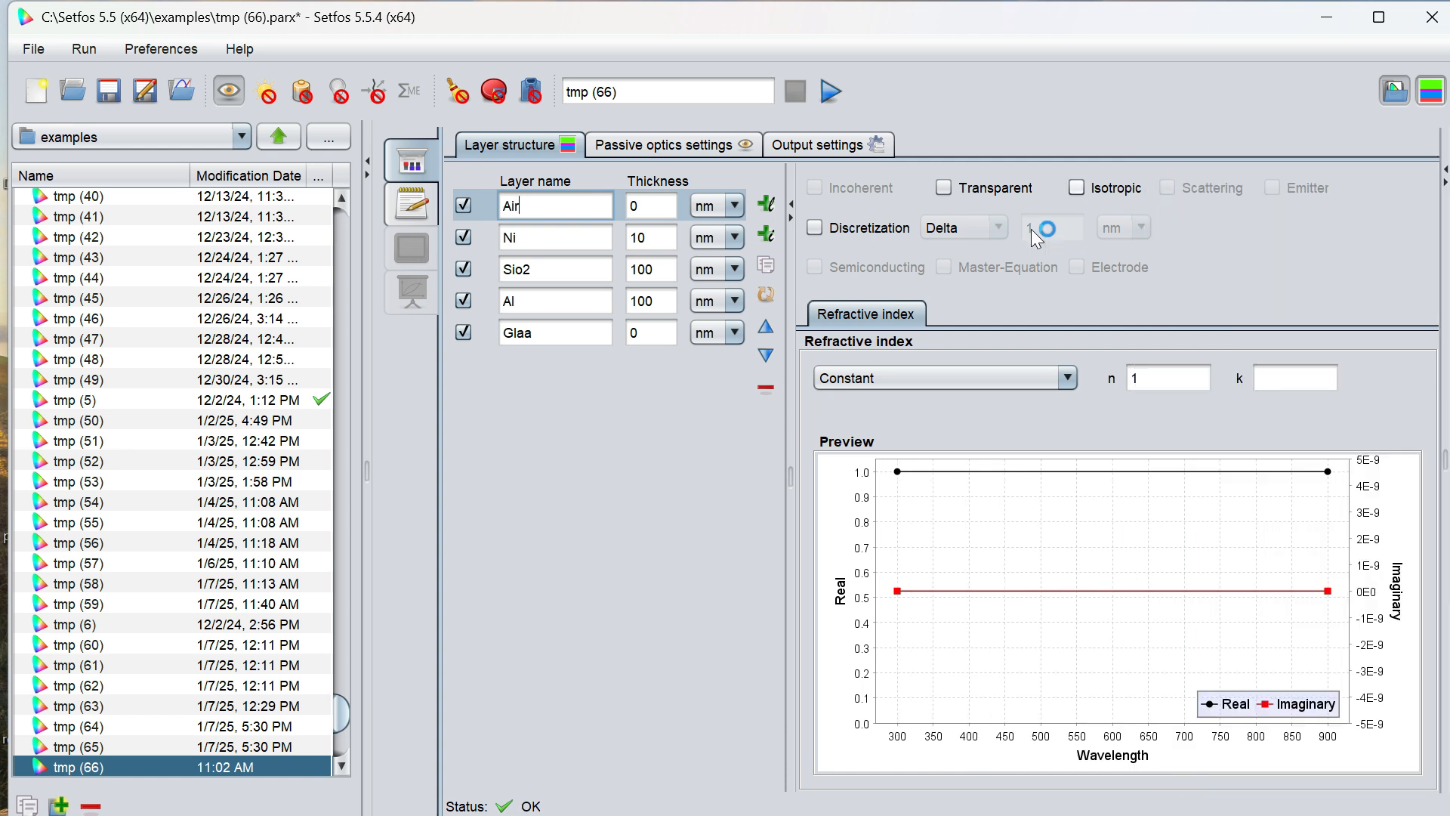
click(995, 378)
click(995, 378)
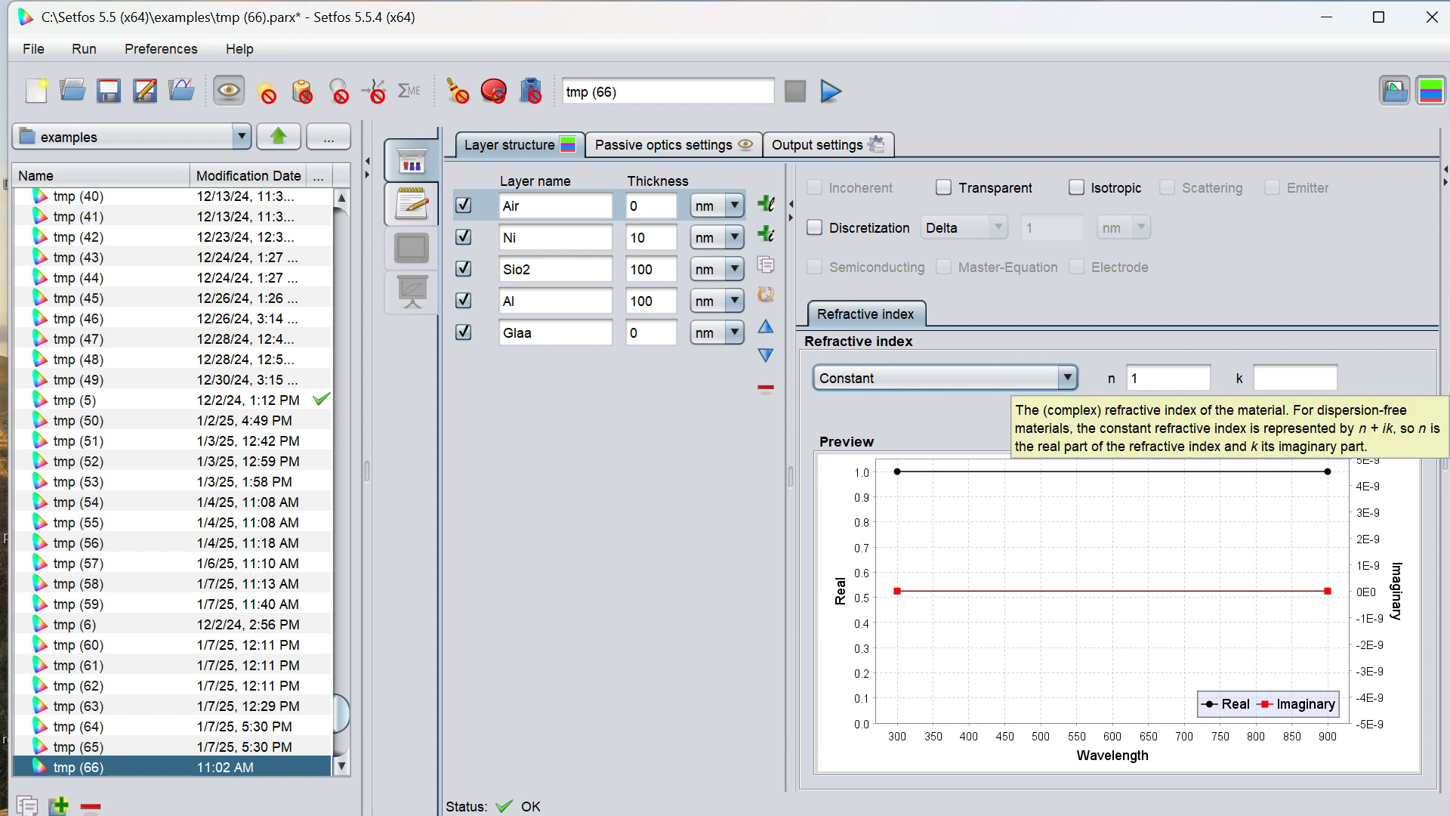
- Switch the Ni layer's refractive index to tabulated nk values and import the material file Ni.nk
click(512, 237)
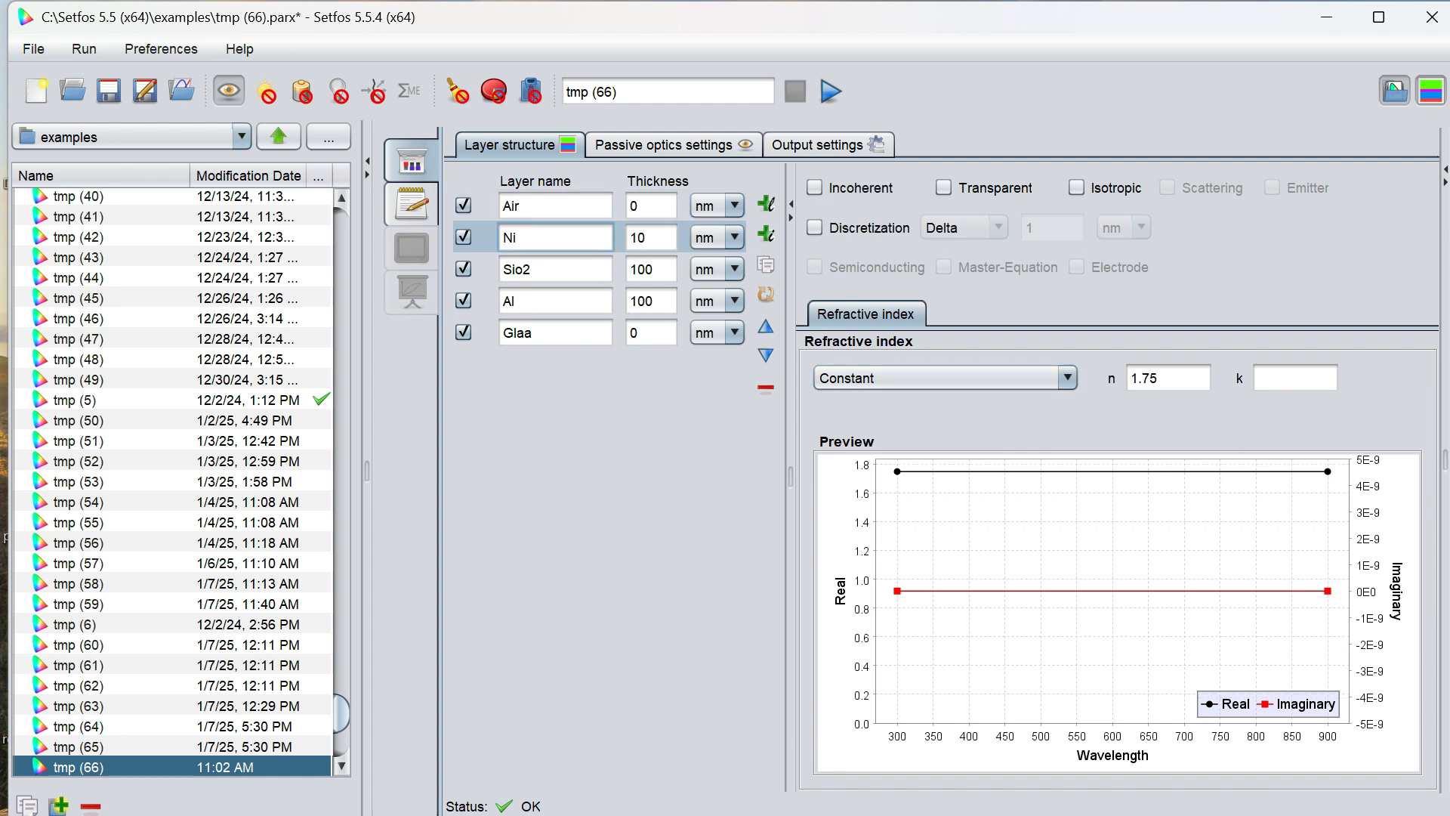
click(1060, 375)
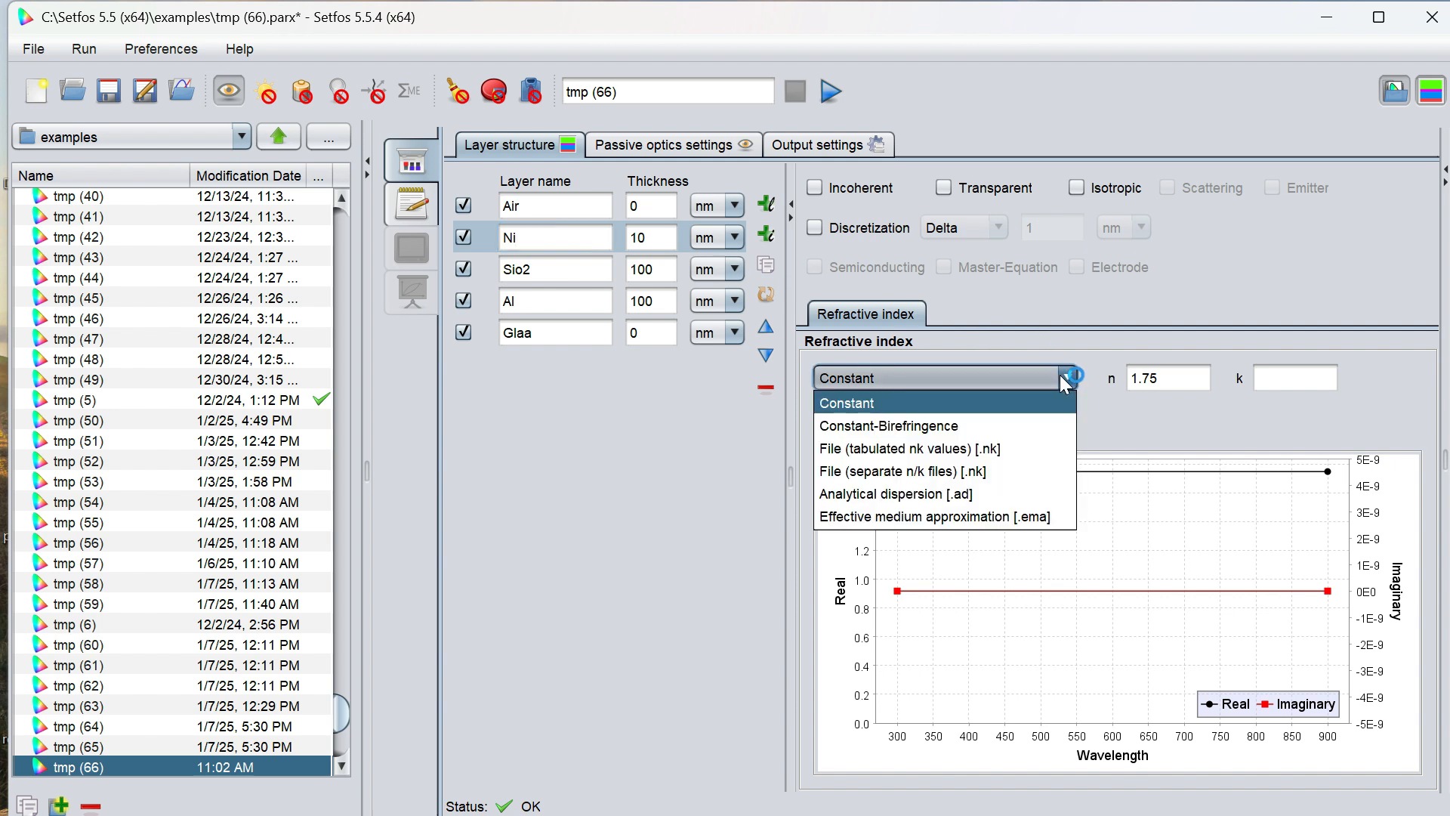
click(982, 450)
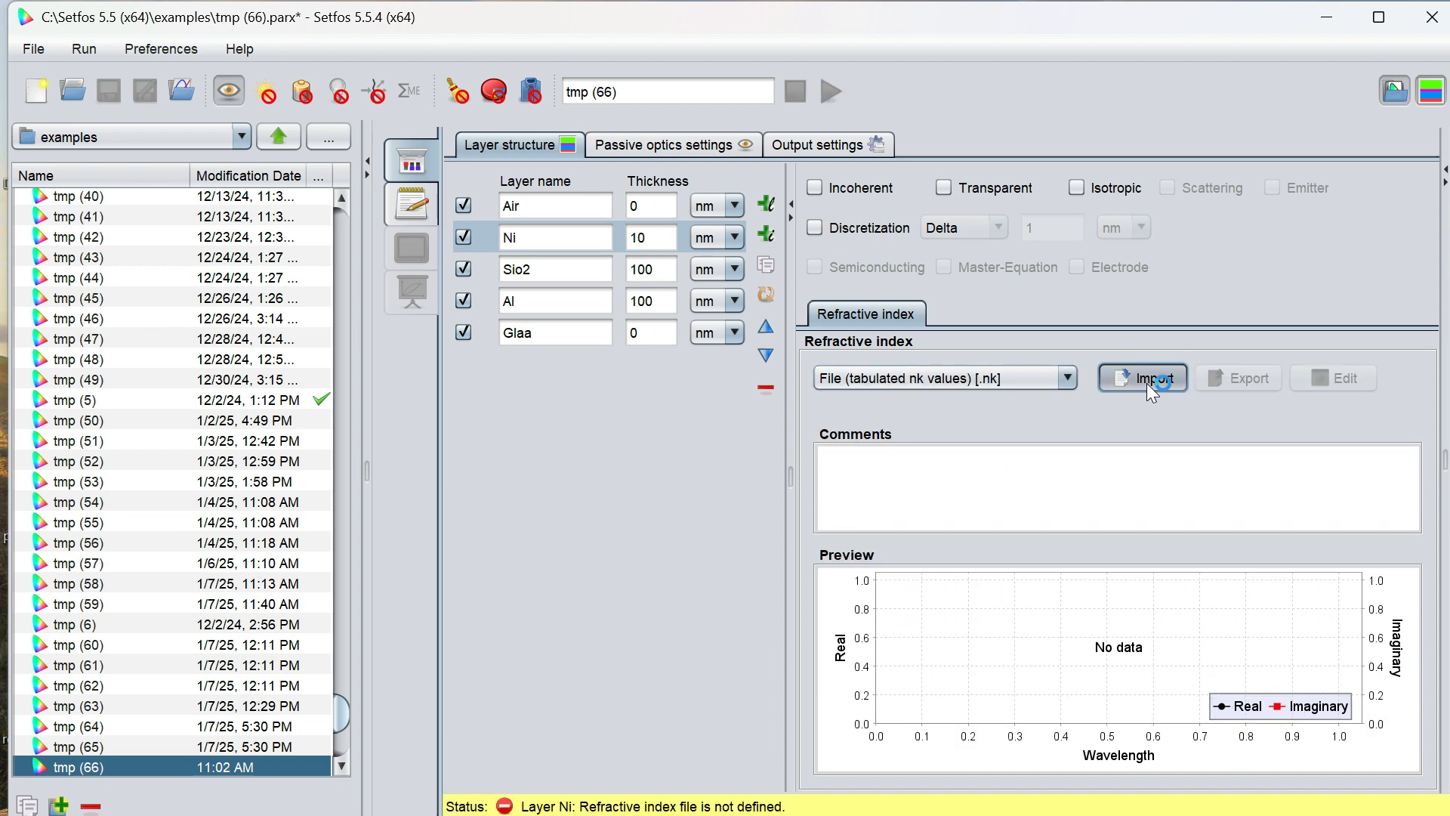
click(1146, 379)
click(760, 413)
click(1052, 591)
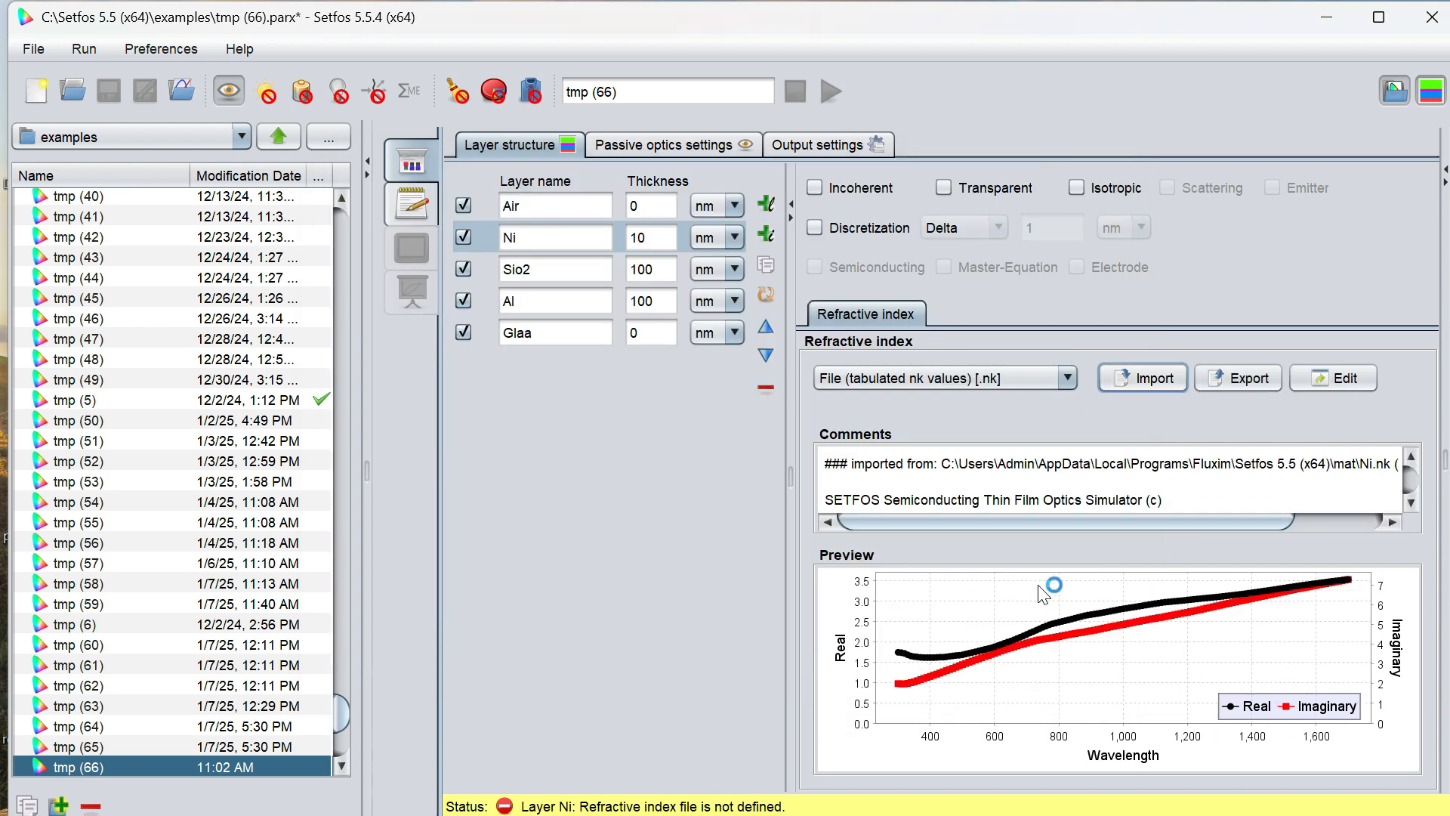
- Set the constant refractive index n of the Sio2 layer to 1.455
click(521, 270)
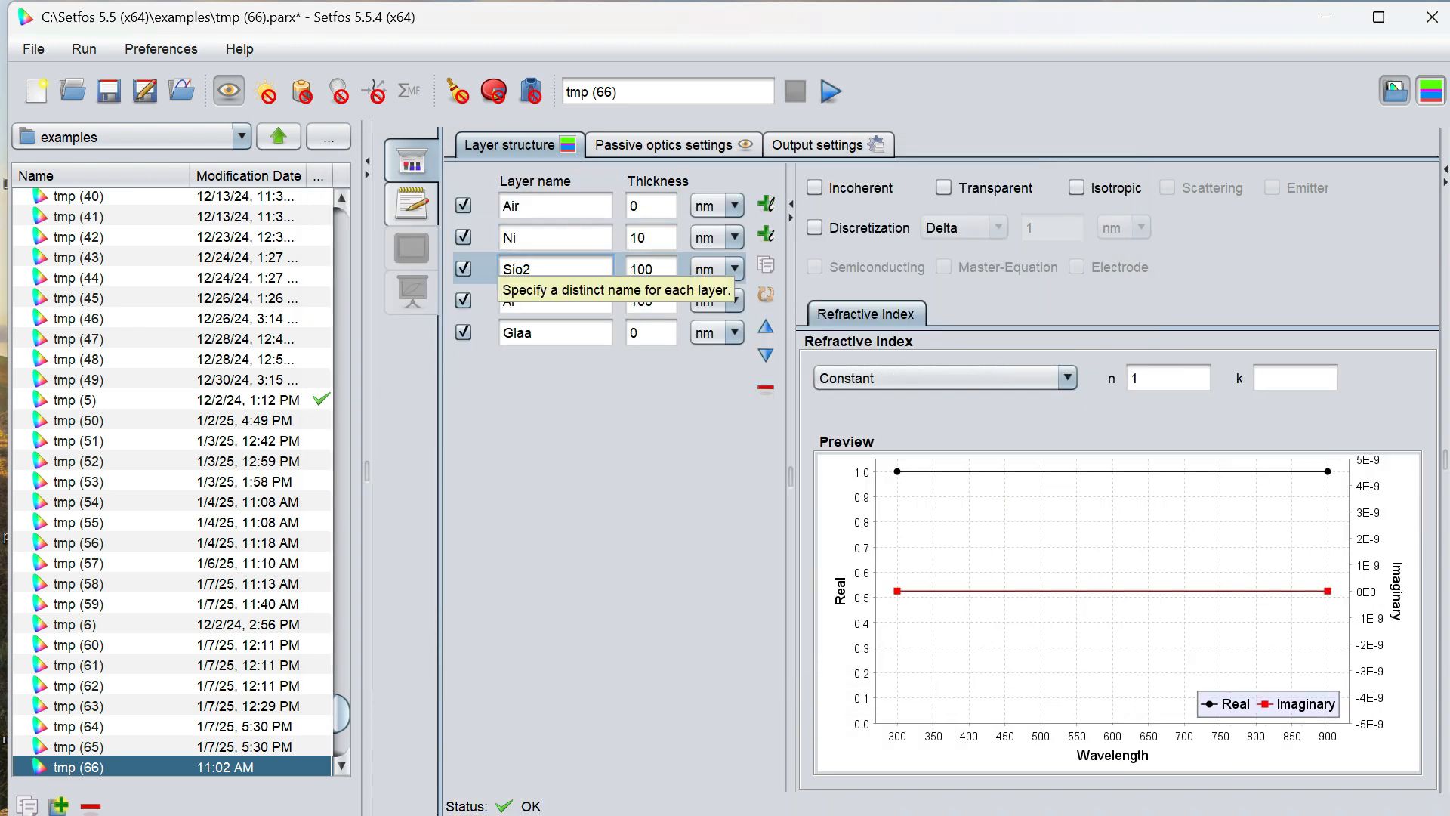
click(1134, 378)
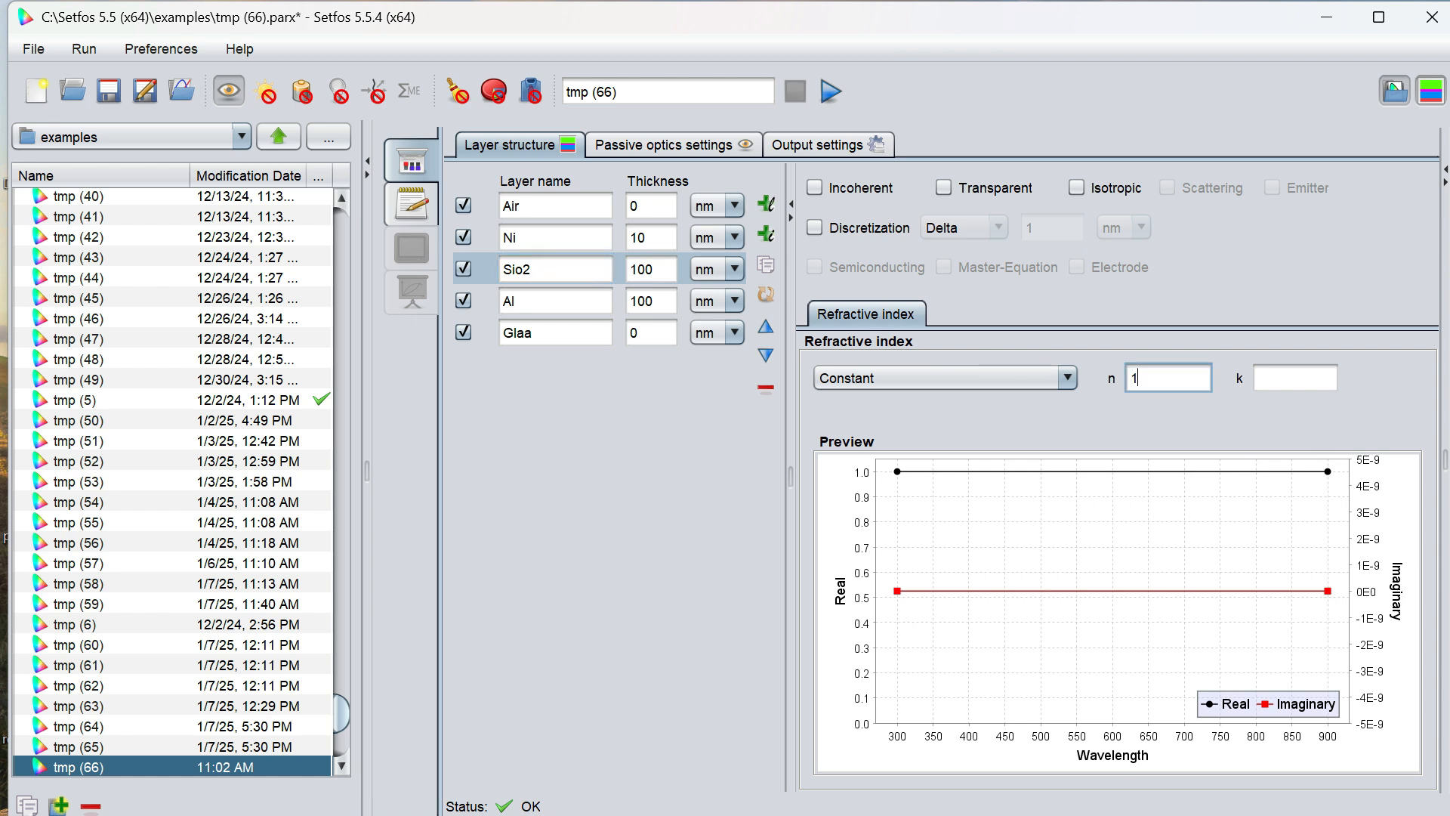
text(.455)
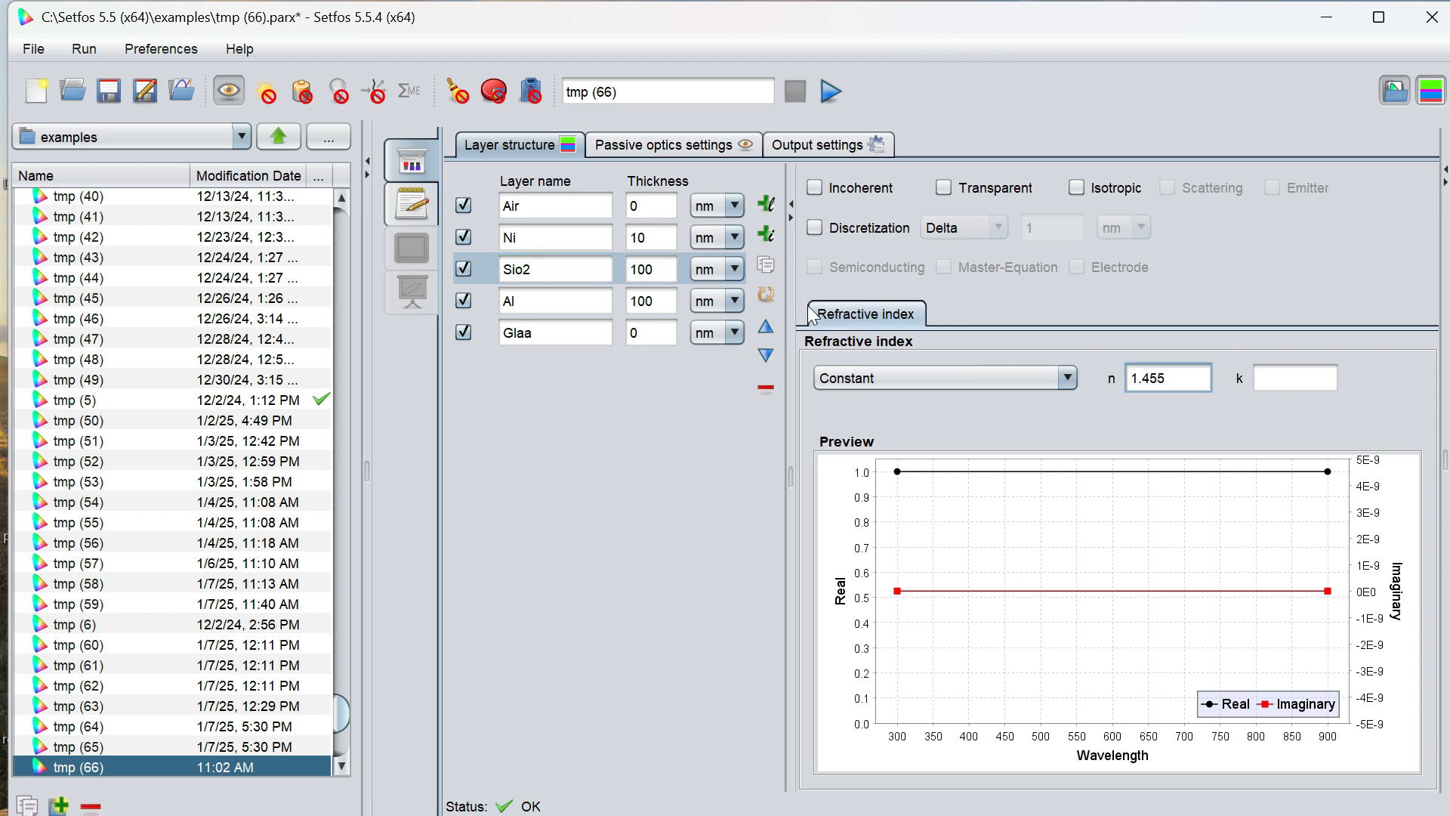
- Import the tabulated nk file Al.nk as the Al layer's refractive index and correct the bottom layer's name to Glass
click(541, 301)
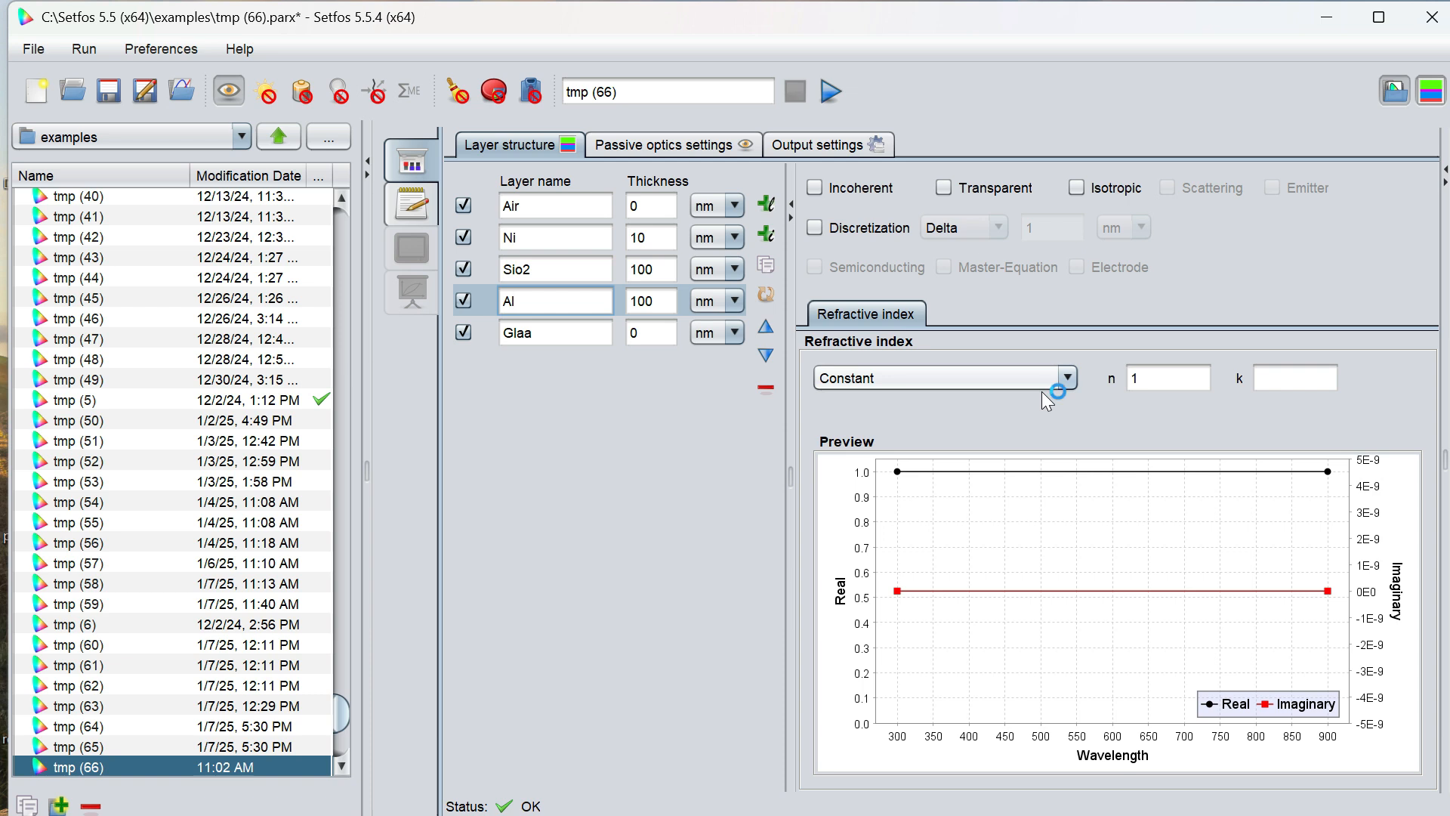
click(1067, 376)
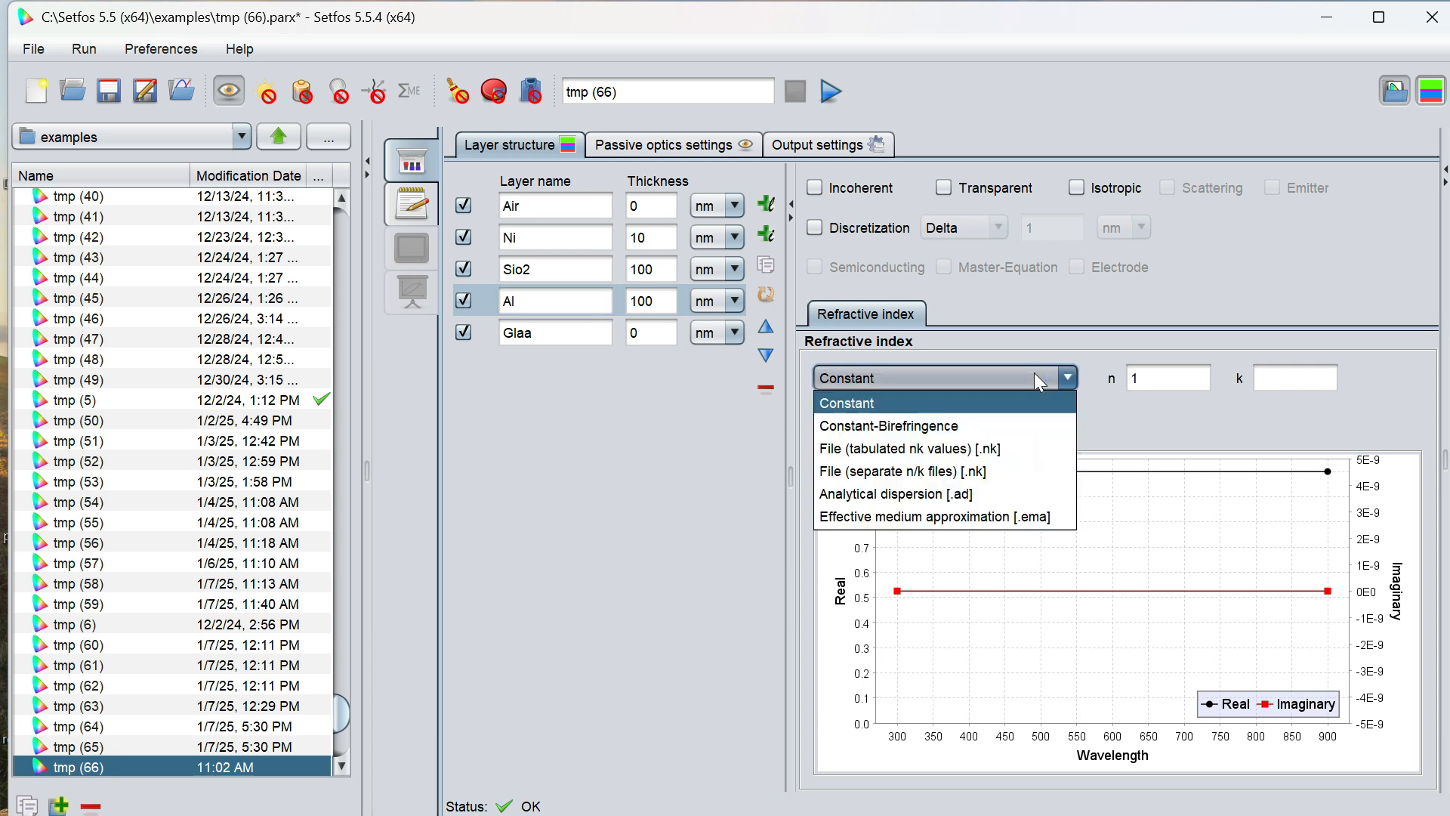
click(958, 450)
click(1146, 377)
click(502, 410)
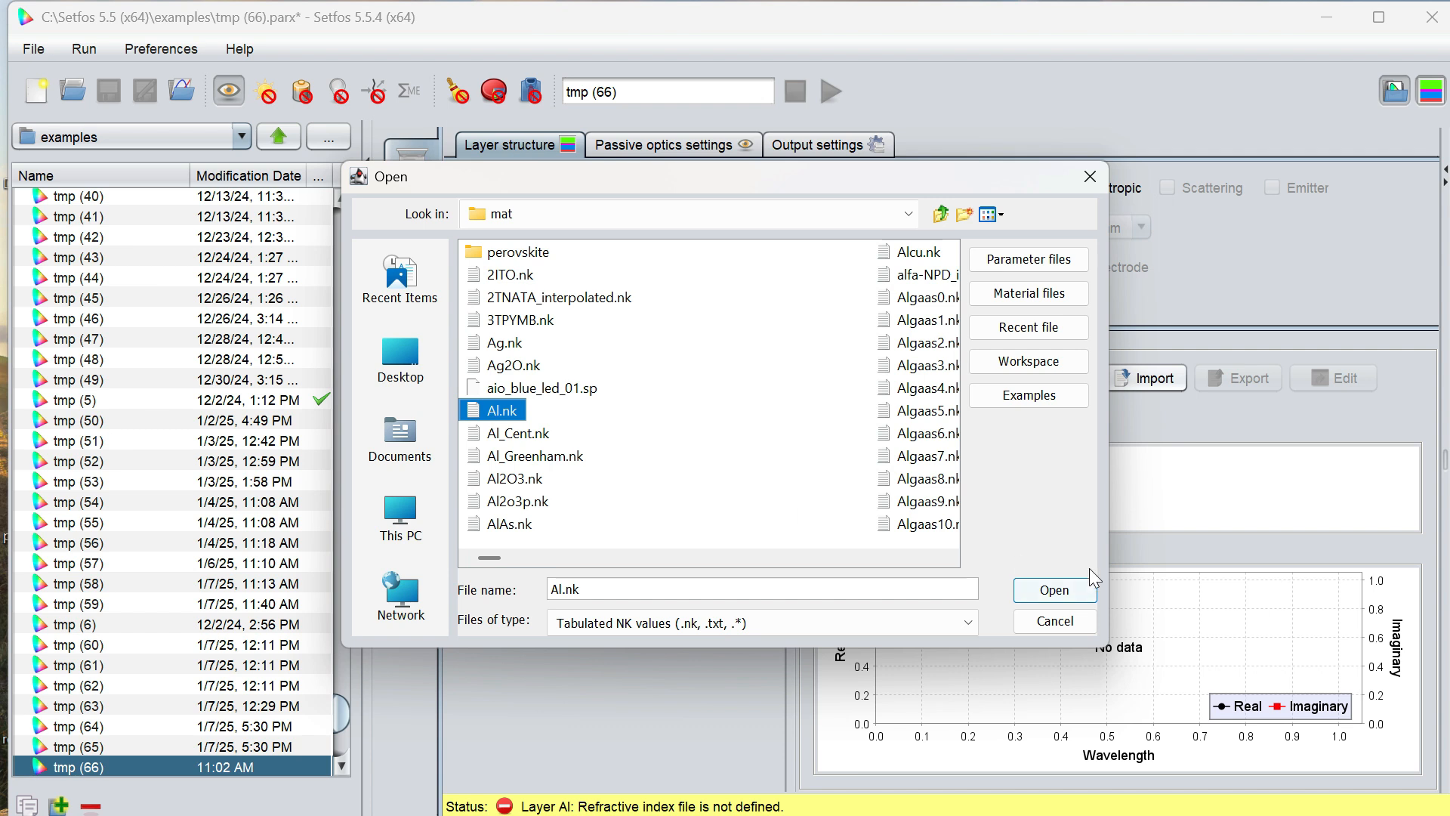
click(1055, 589)
click(538, 332)
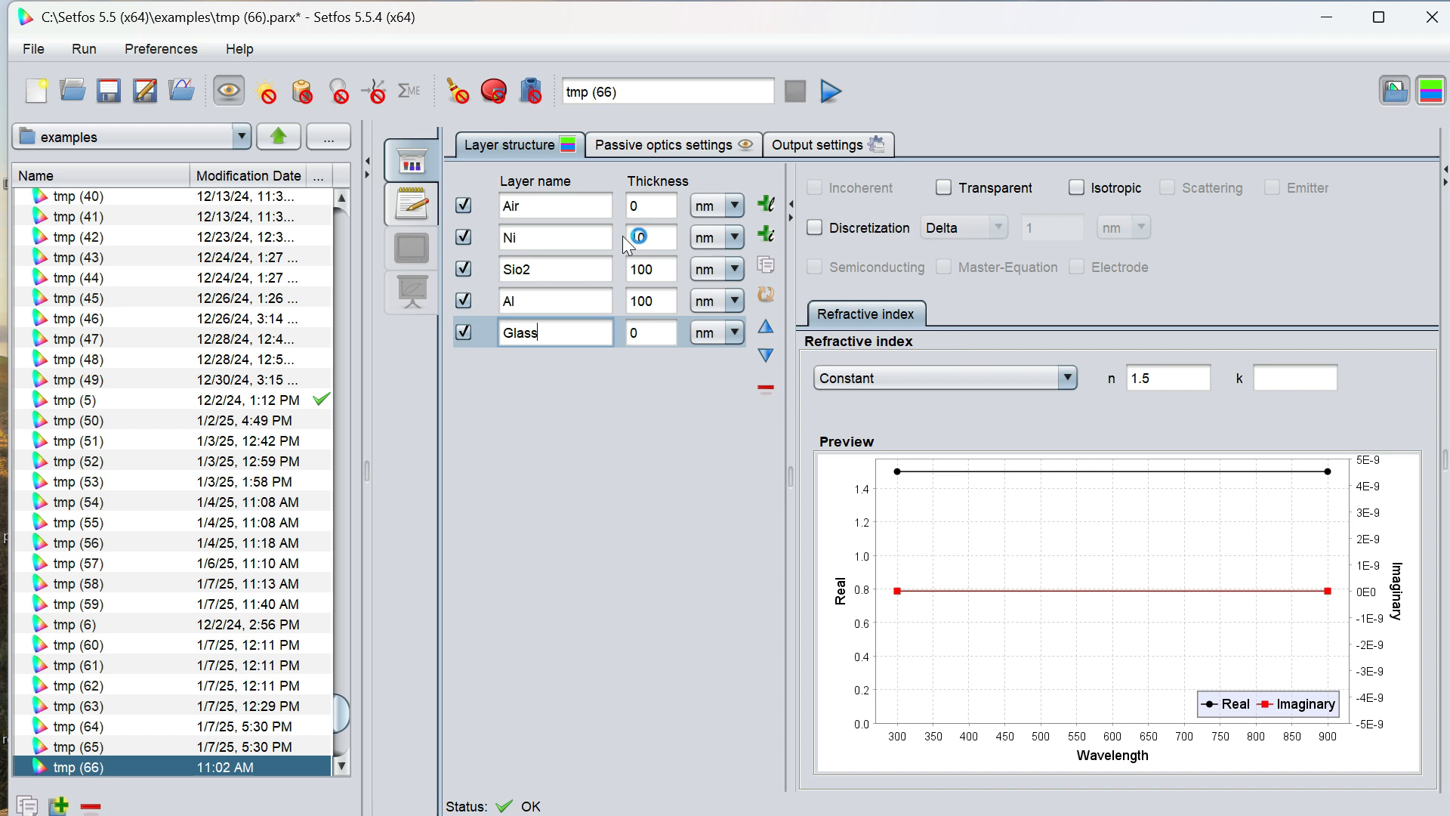
- In the passive optics settings, keep Wavelength as the sweep variable and start the spectral sweep at 440 nm
click(644, 148)
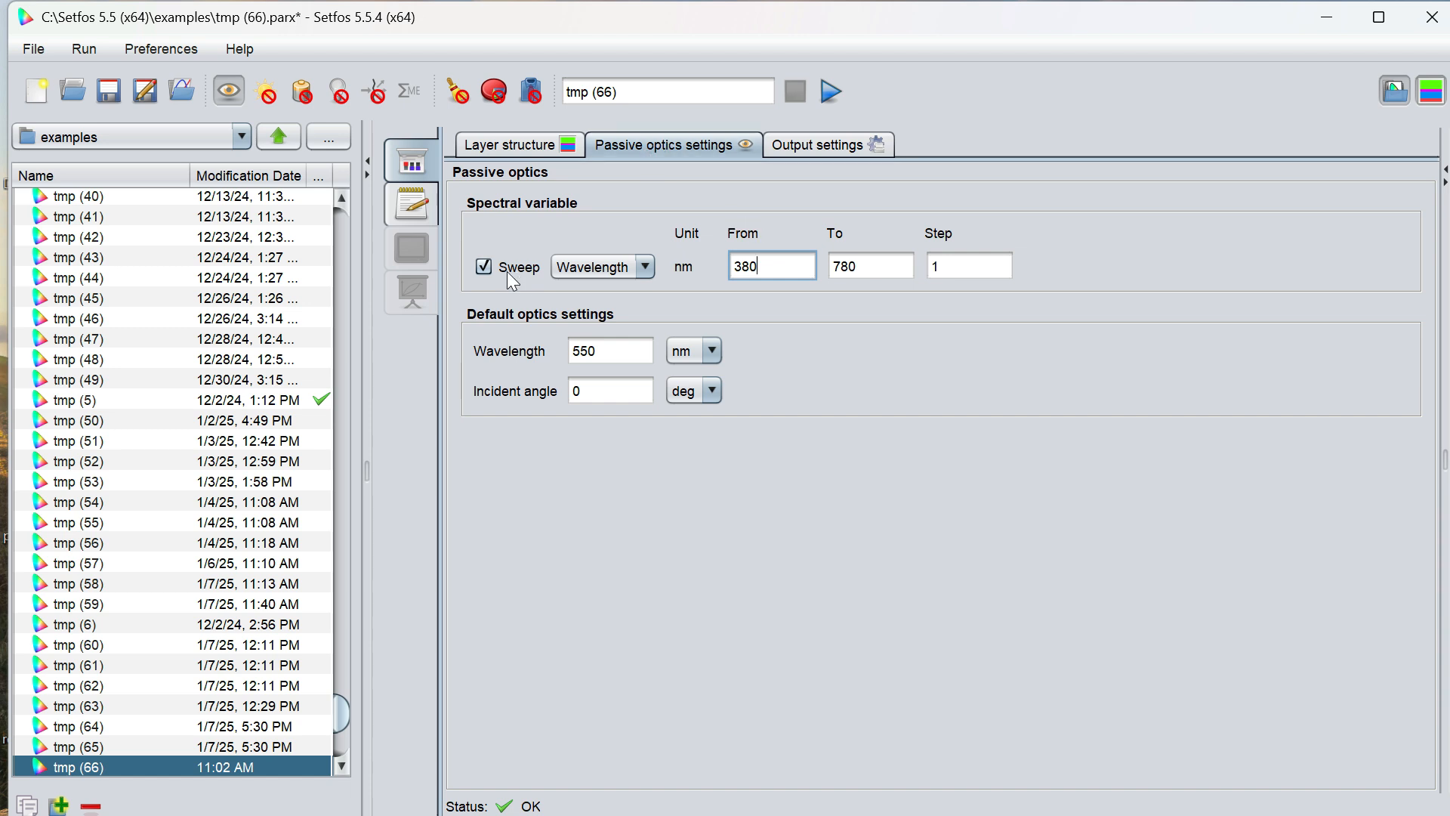
click(634, 267)
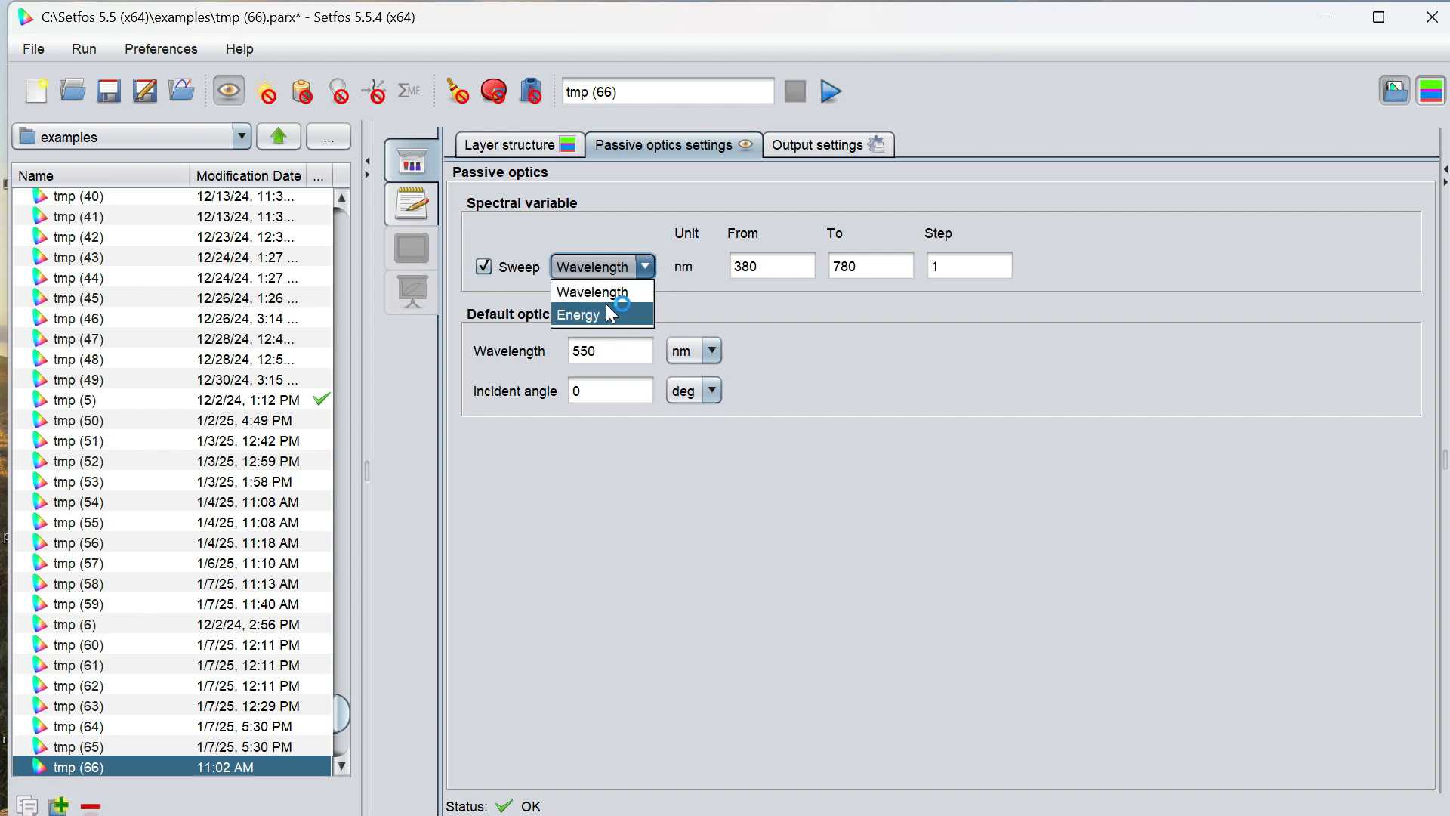
click(600, 262)
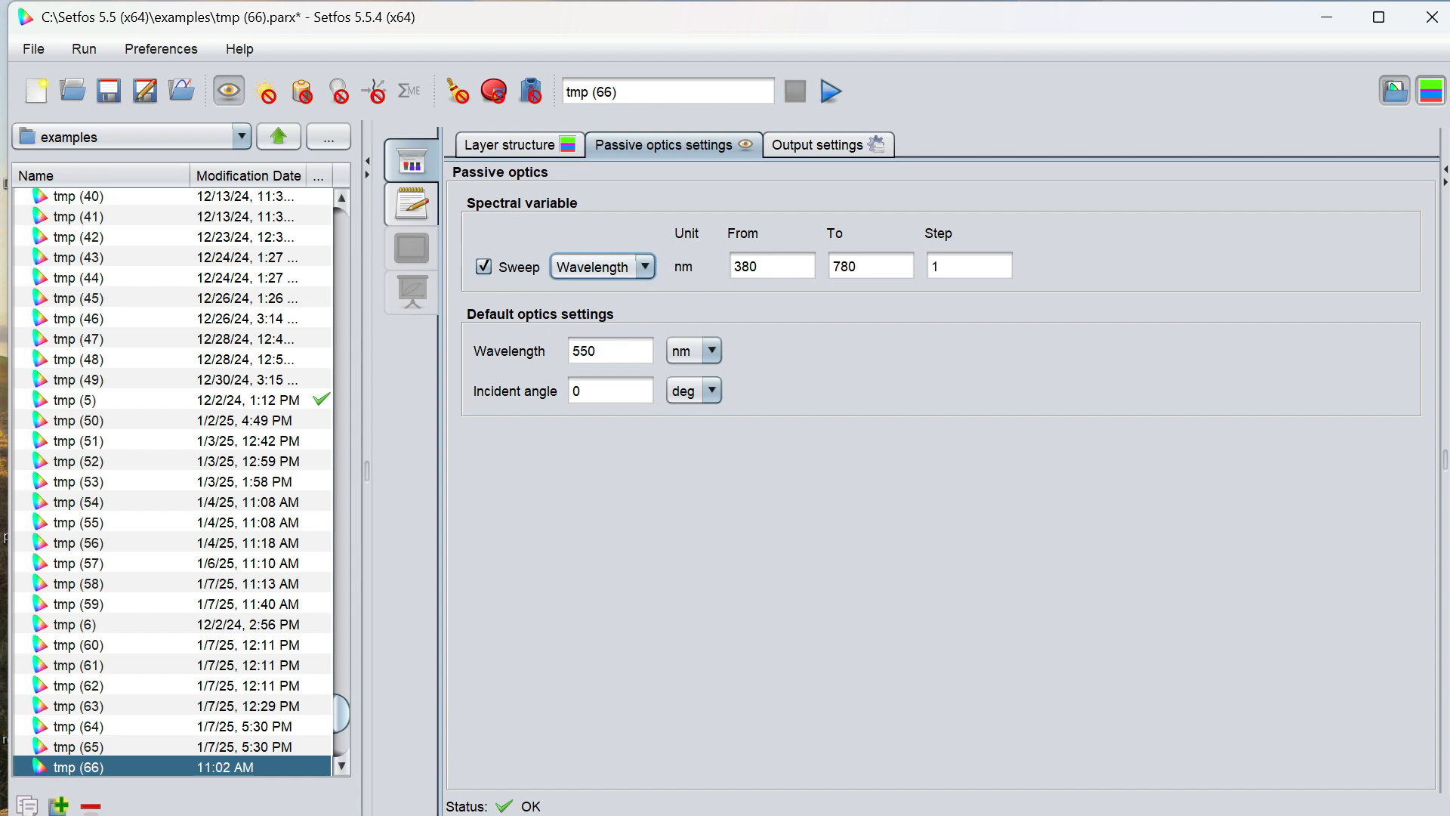
key(Tab)
key(BackSpace)
key(BackSpace)
key(BackSpace)
text(440)
- End the spectral wavelength sweep at 660 nm with a step of 2 nm
click(858, 266)
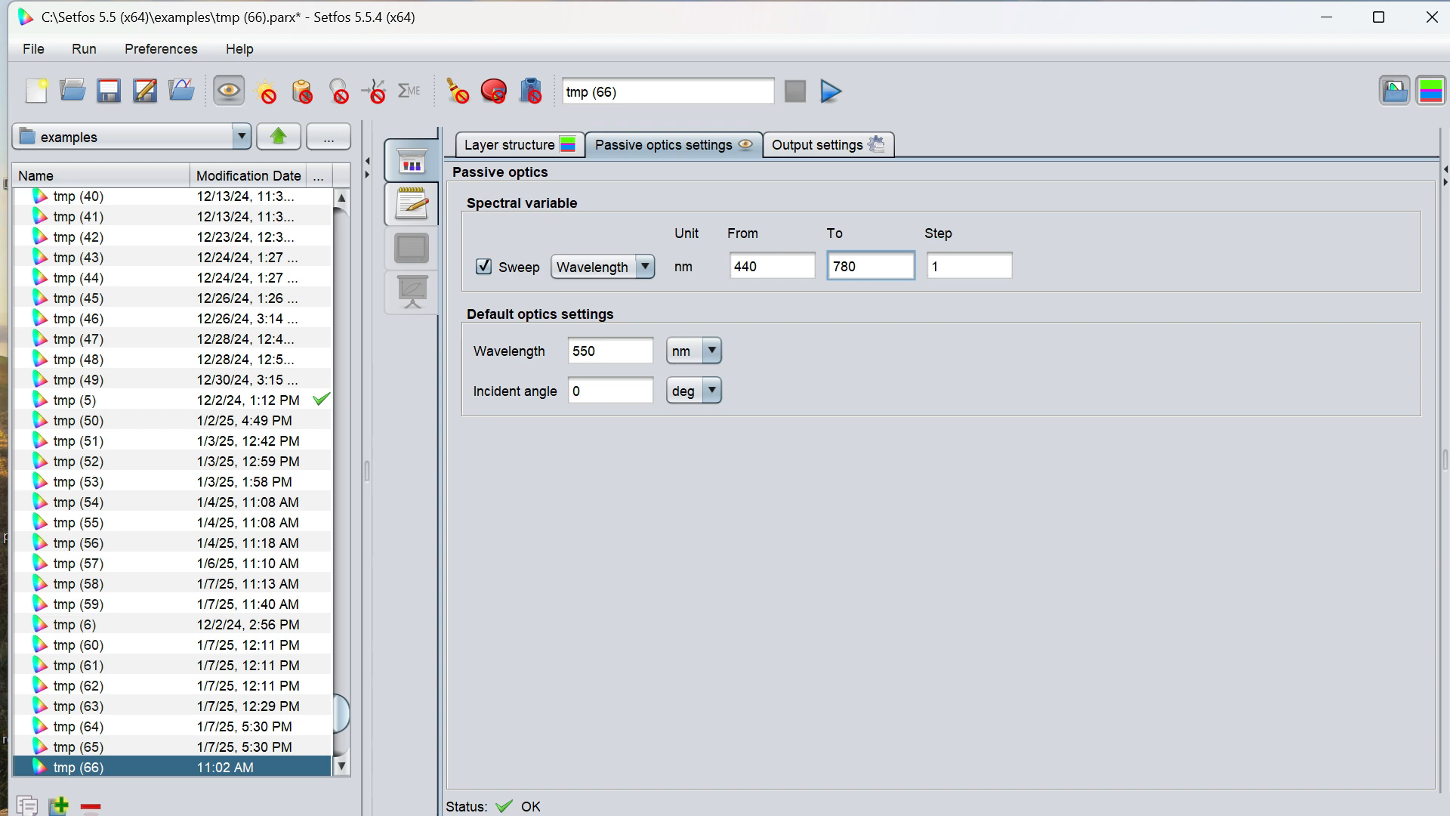
key(BackSpace)
key(BackSpace)
key(BackSpace)
text(660)
key(Tab)
key(BackSpace)
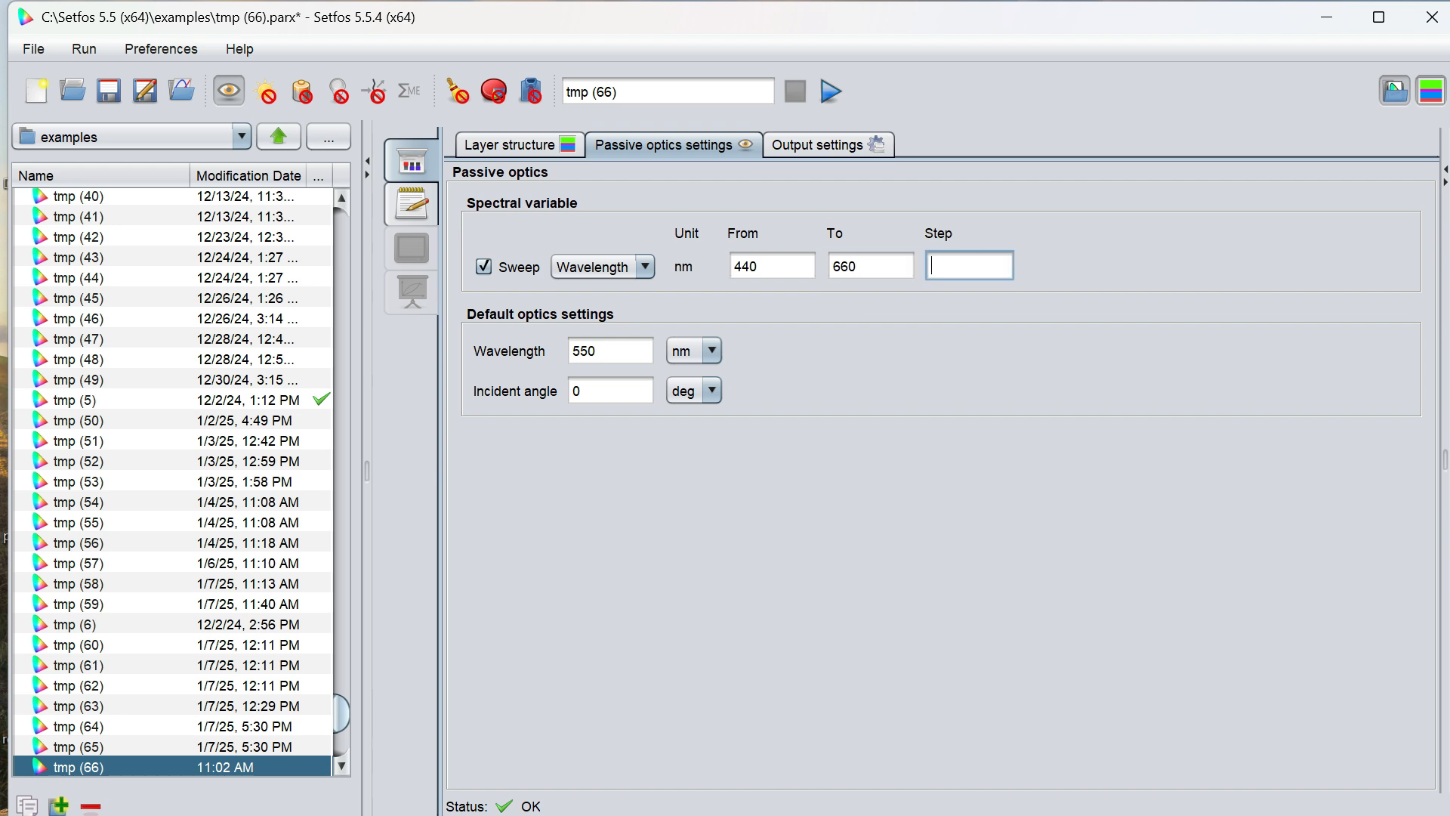
text(2)
- Set the default optics wavelength to 530 nm
click(595, 358)
key(BackSpace)
key(BackSpace)
text(30)
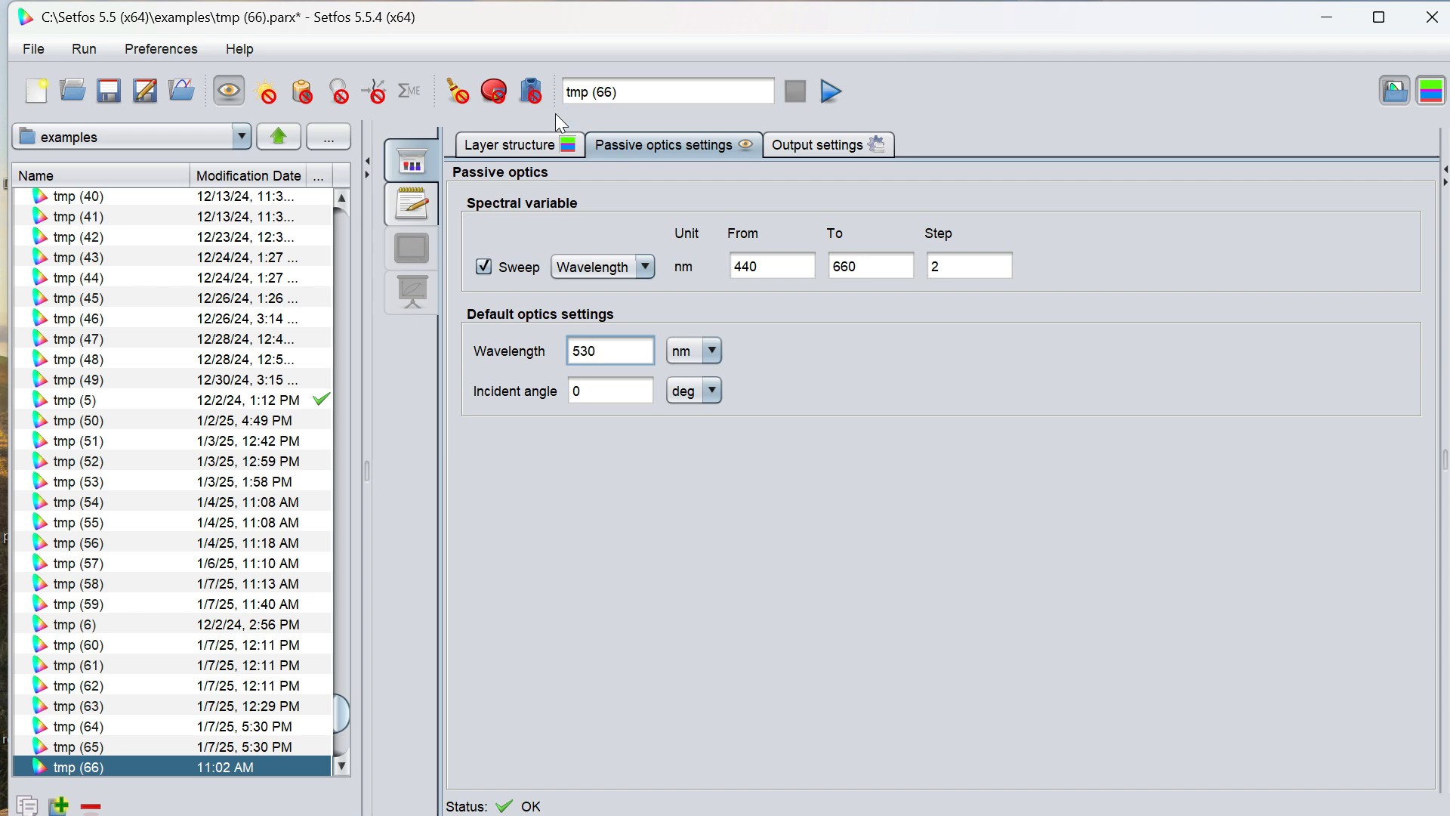
- Enable the parameter sweep for the simulation and choose the Ni layer's thickness as the sweep parameter
click(454, 91)
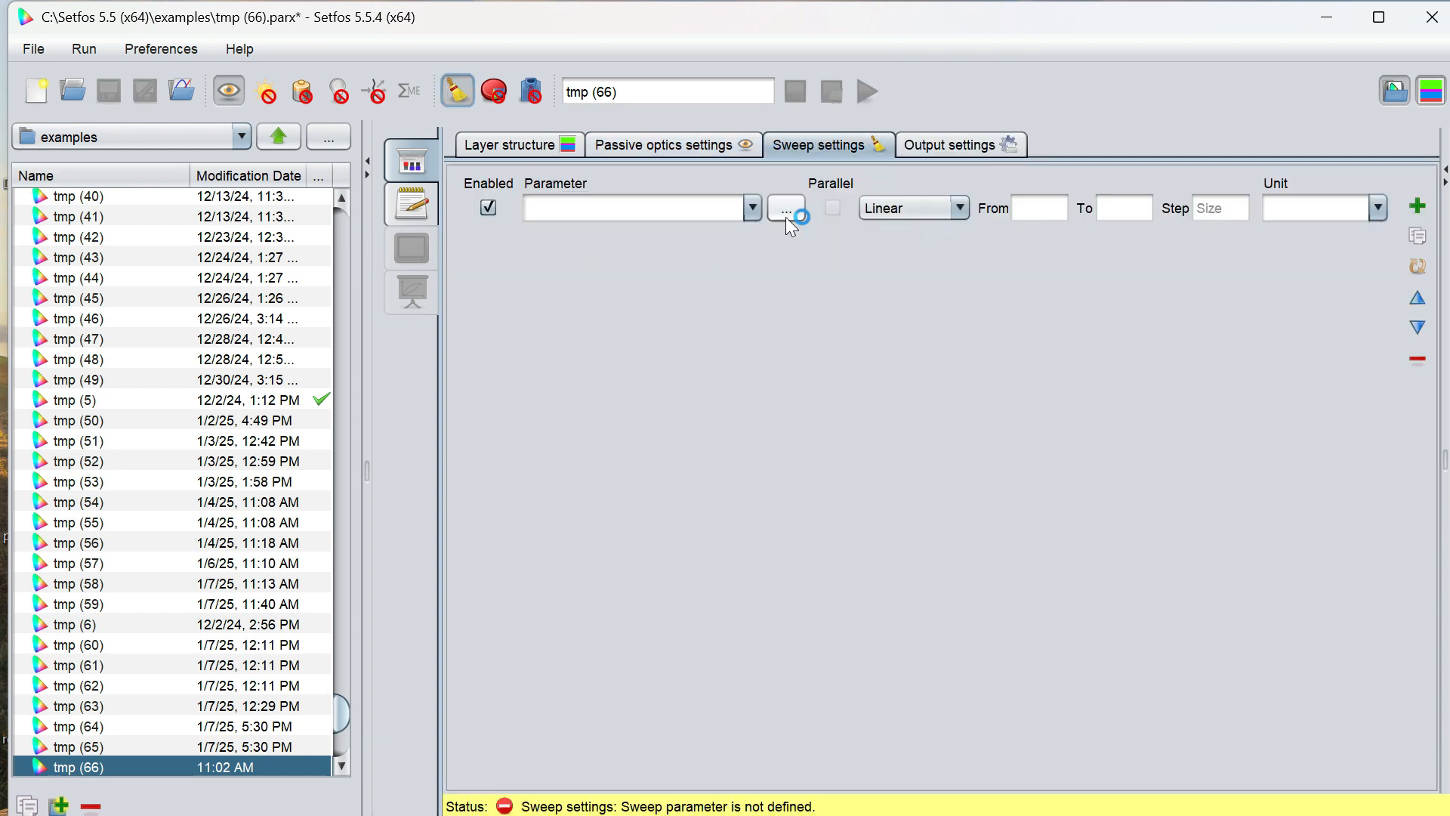
click(752, 207)
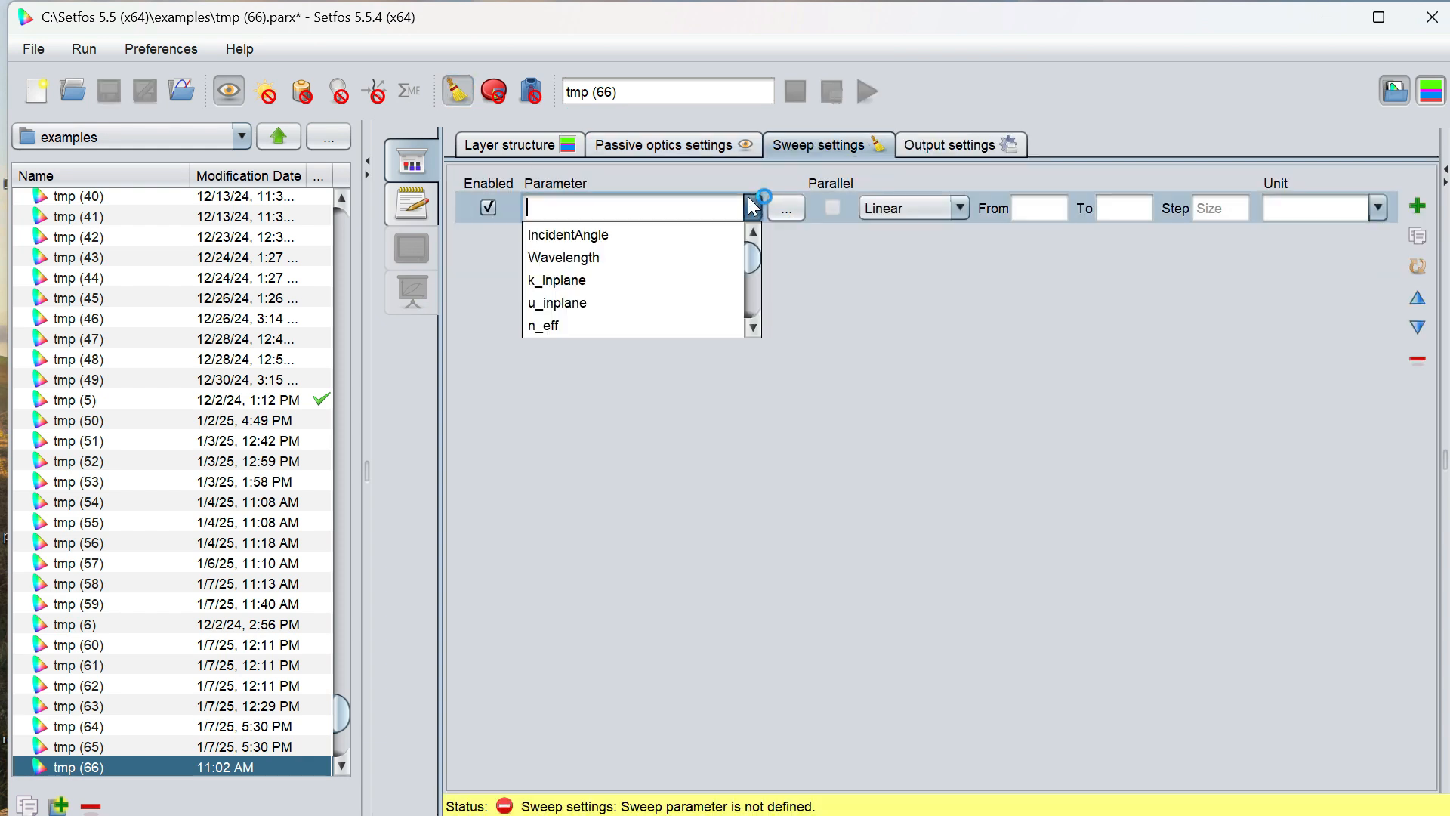
click(786, 210)
mouse_move(817, 226)
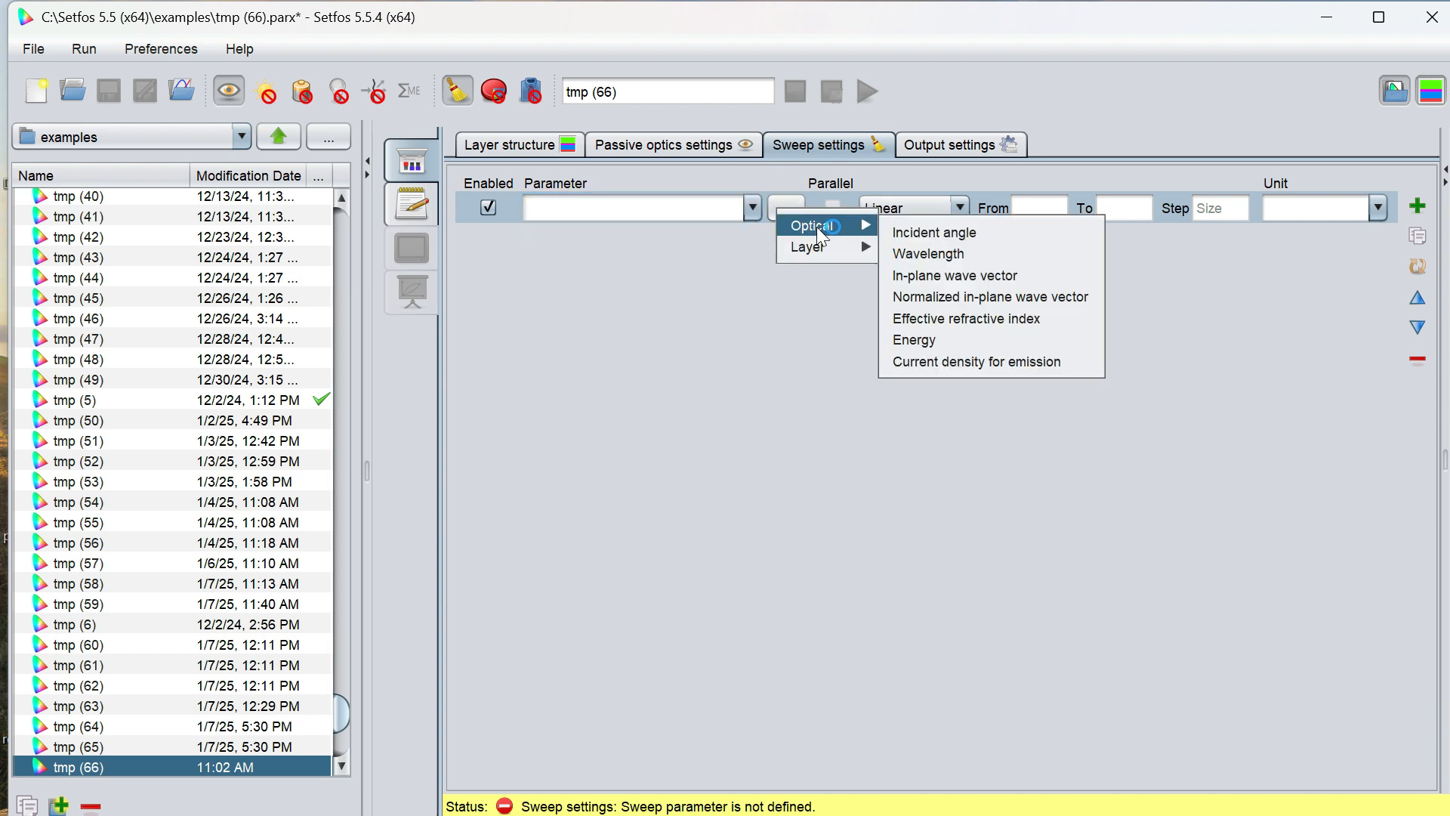
mouse_move(852, 246)
mouse_move(908, 276)
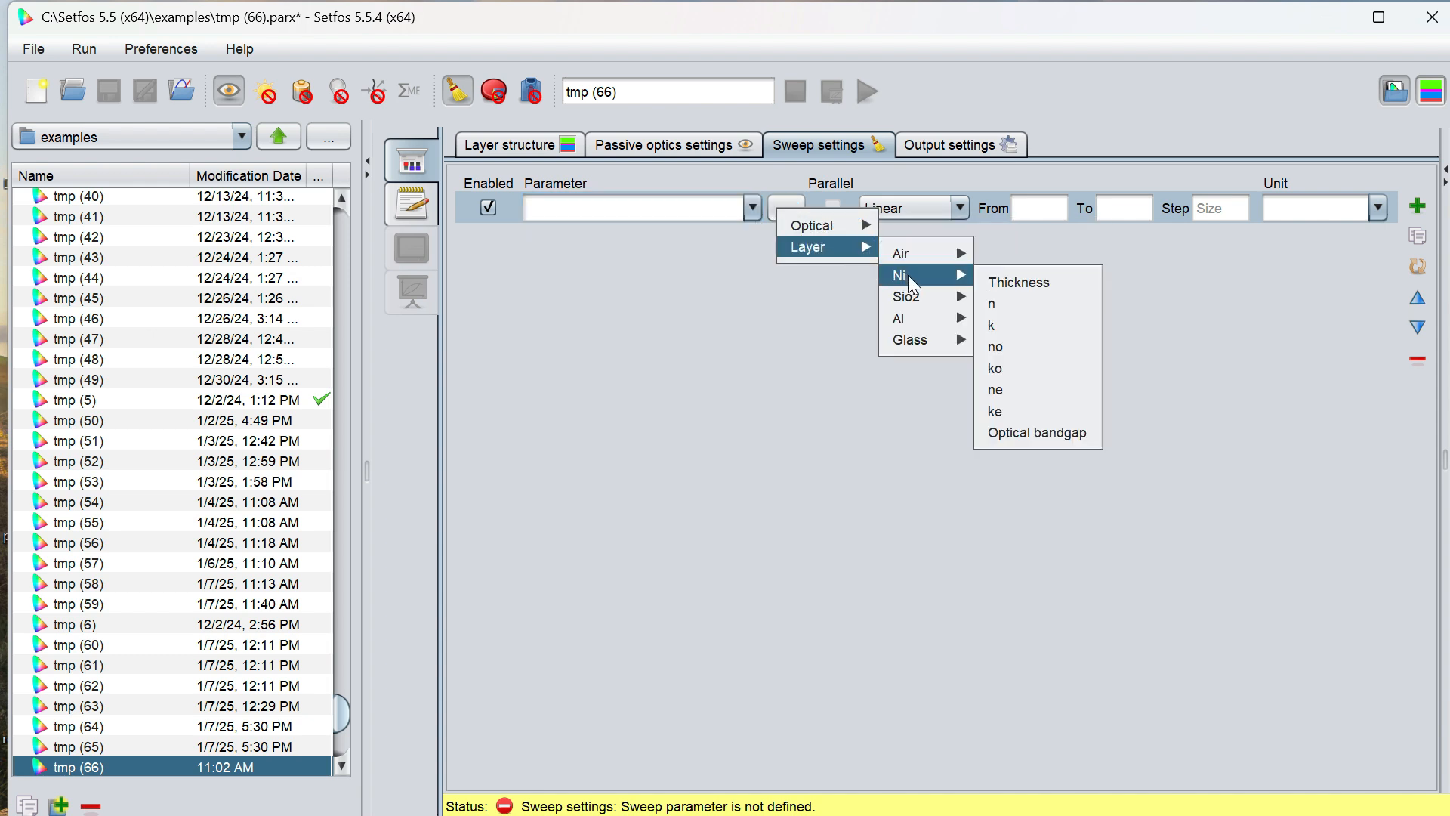
click(1012, 284)
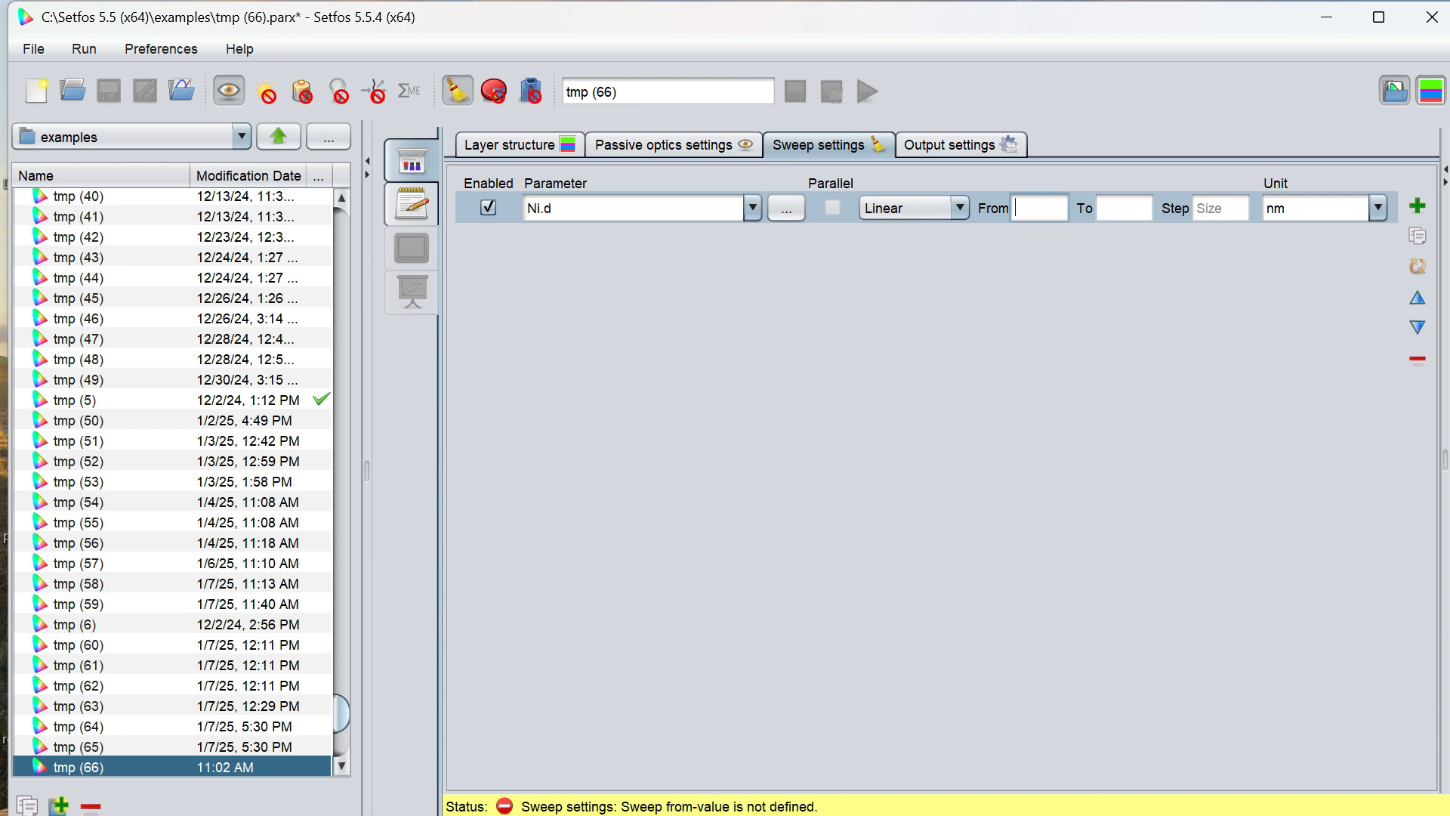
- Sweep the Ni thickness linearly from 1 to 18 nm with a step of 2 nm
text(1)
key(Tab)
text(18)
key(Tab)
text(2)
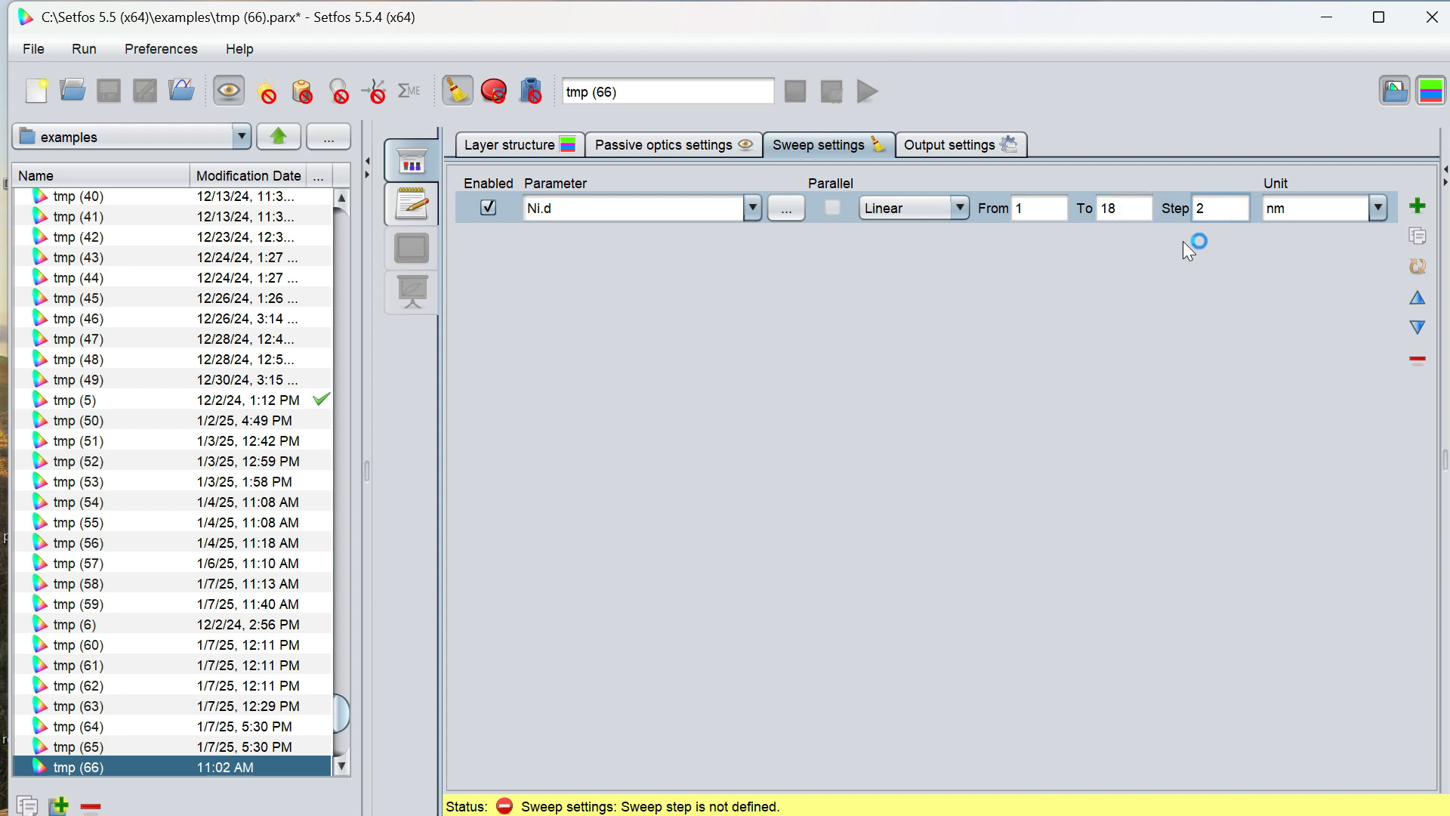
- Add a second sweep parameter and assign it to the Sio2 layer's thickness
click(1419, 213)
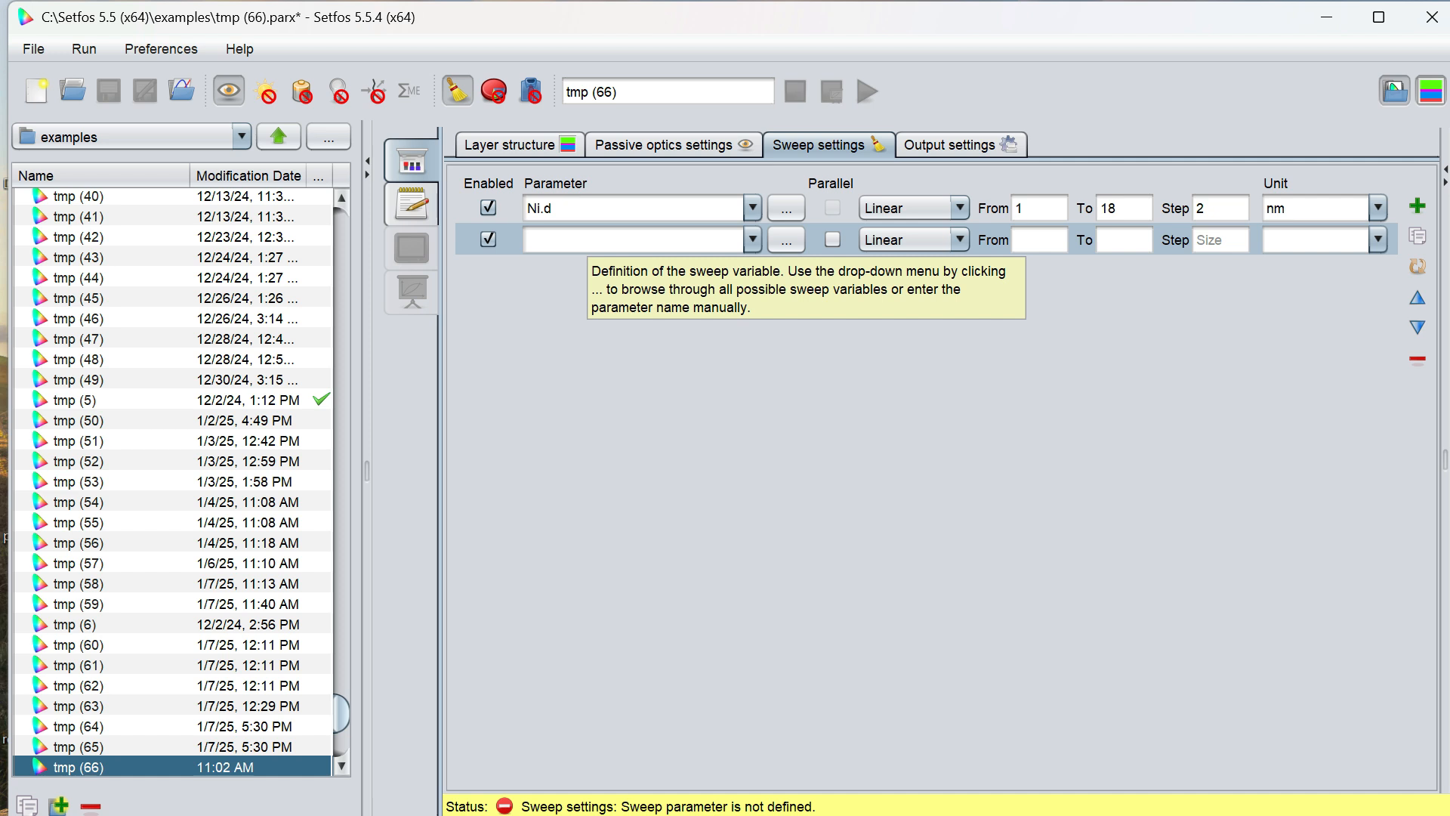
click(778, 247)
mouse_move(822, 269)
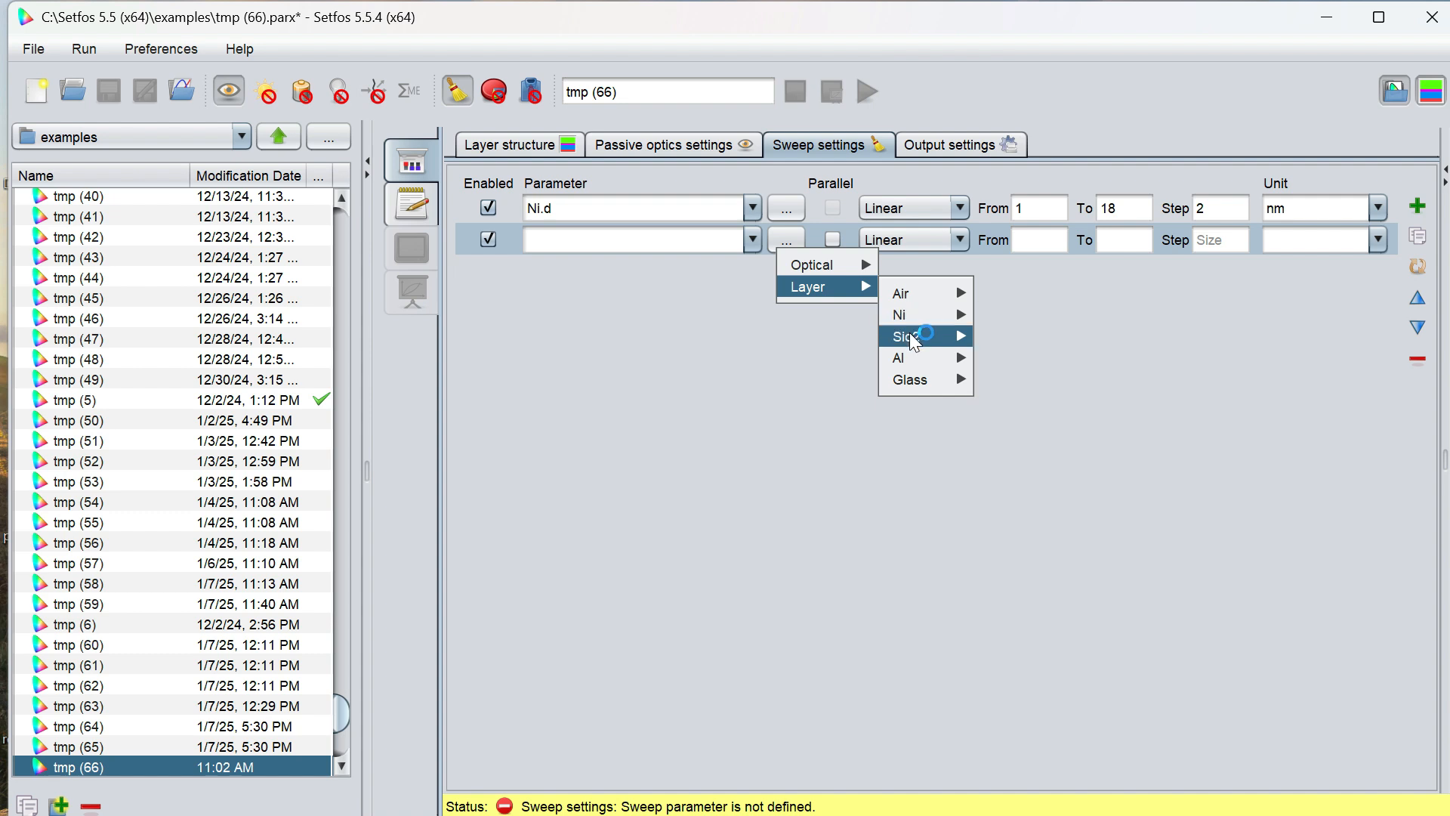
mouse_move(915, 341)
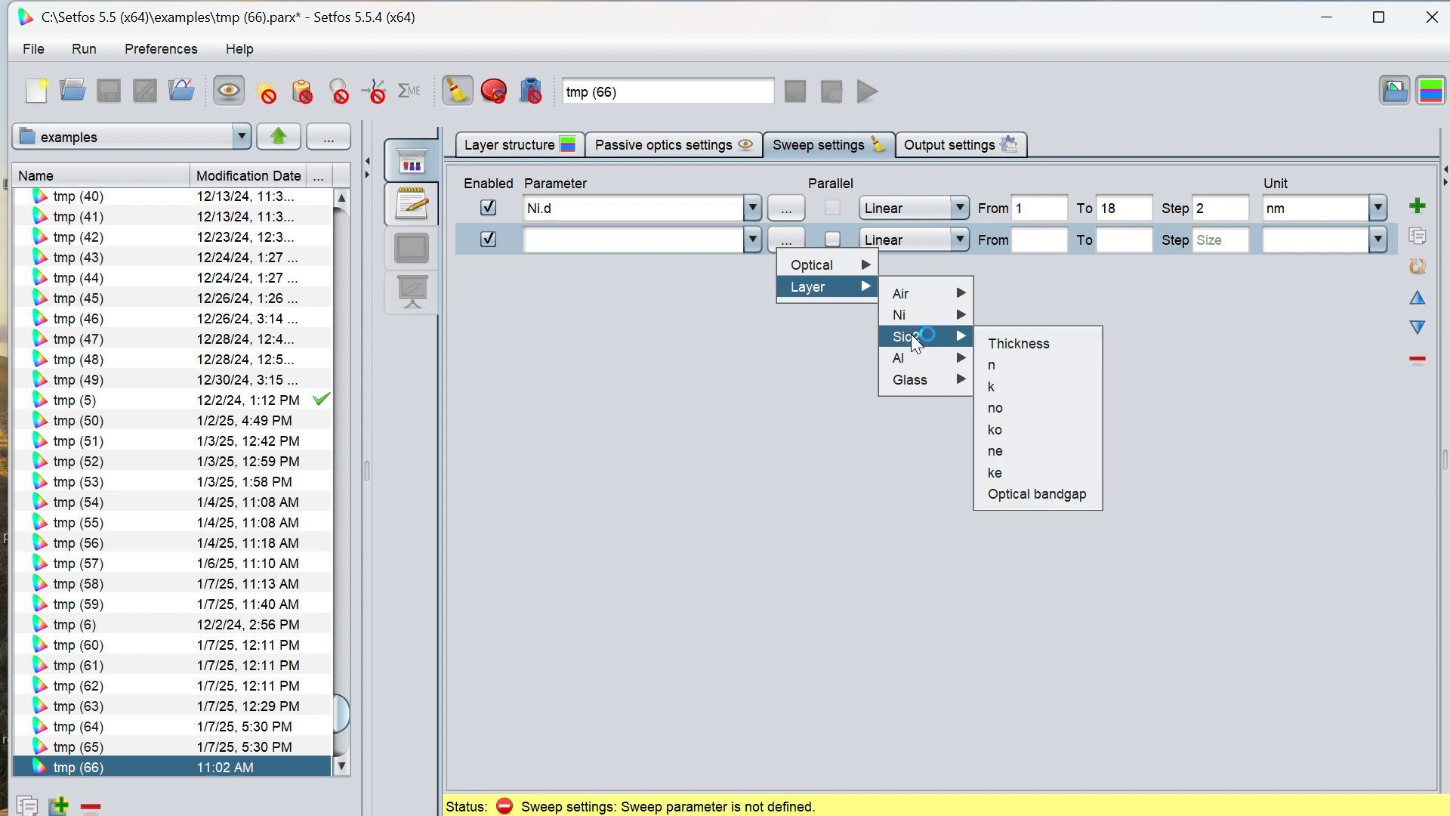
click(1007, 346)
- Sweep the Sio2 thickness linearly from 1 to 18 nm with a step of 1 nm
click(1039, 240)
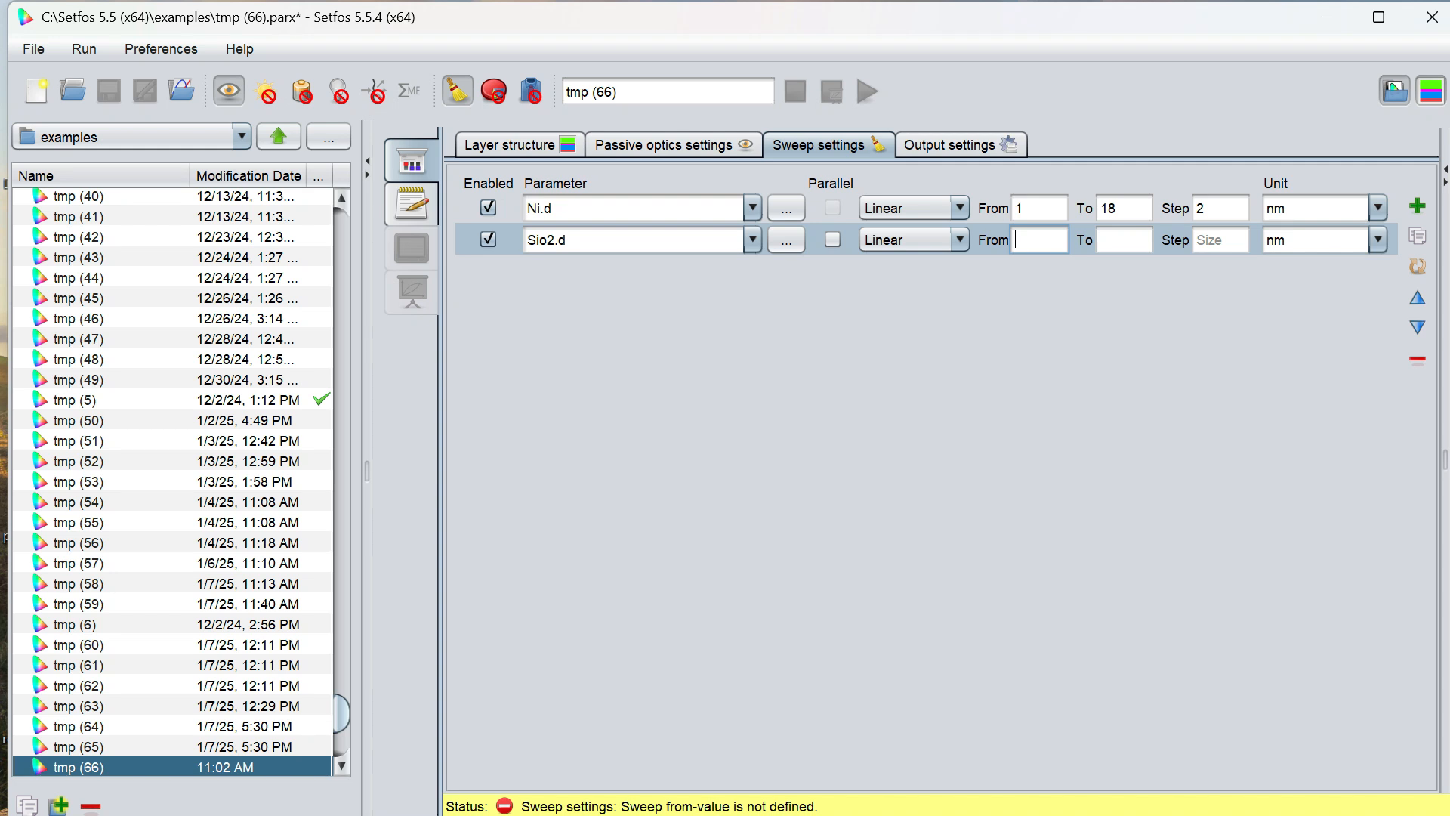
text(1)
key(Tab)
text(18)
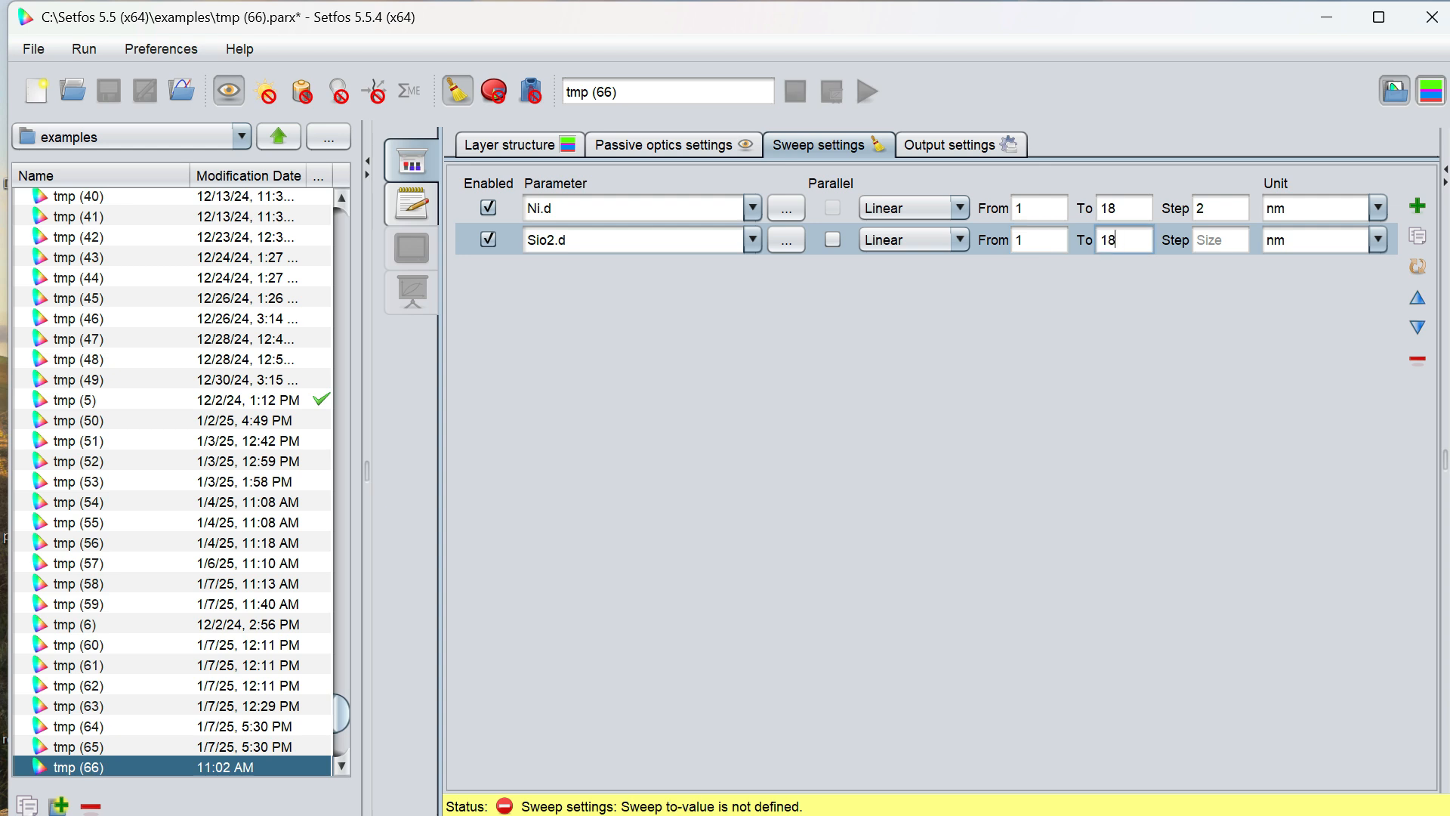
key(Tab)
text(1)
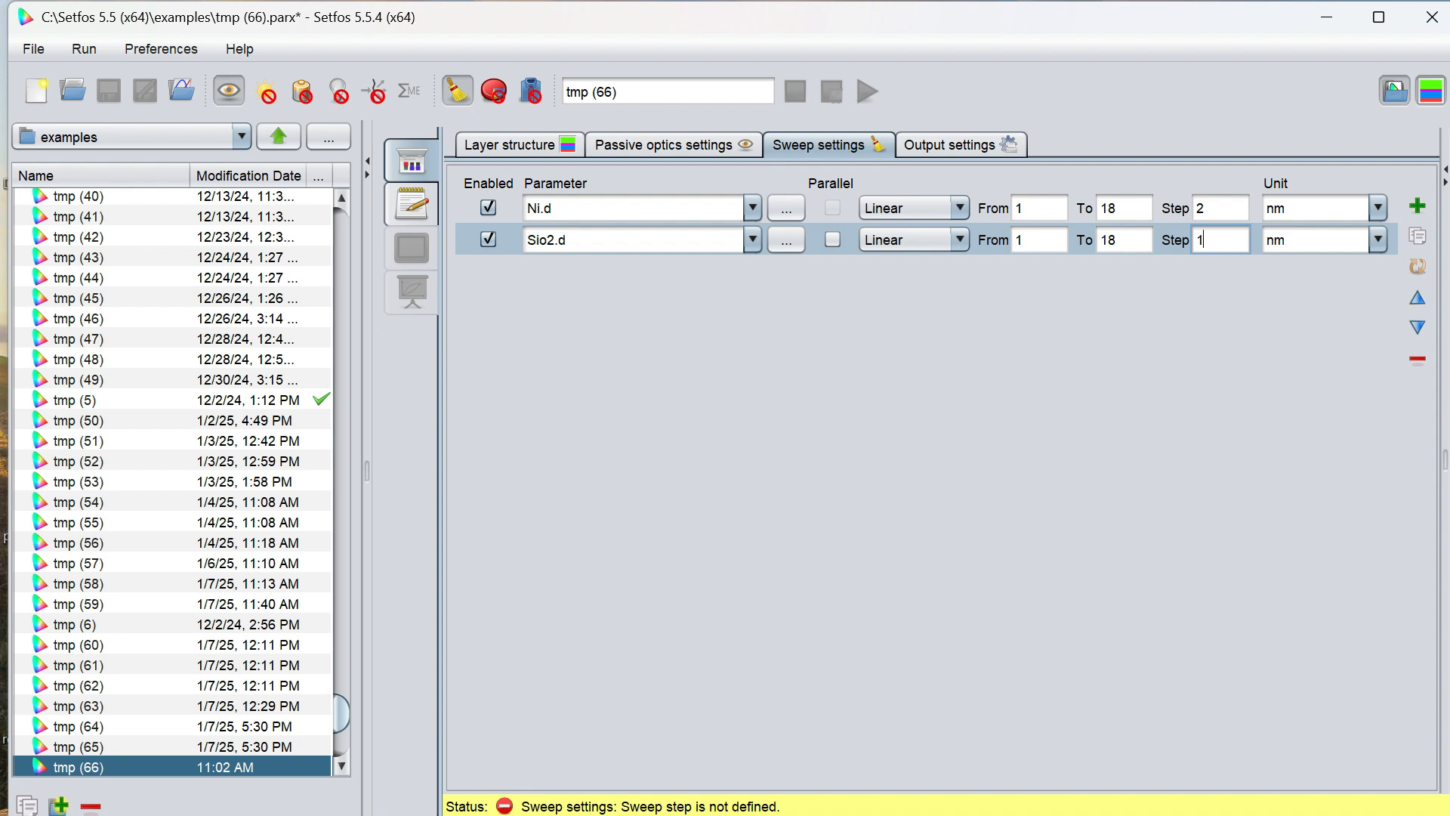
- Review the generated simulation script, then check the layer structure, passive optics and sweep settings
click(411, 204)
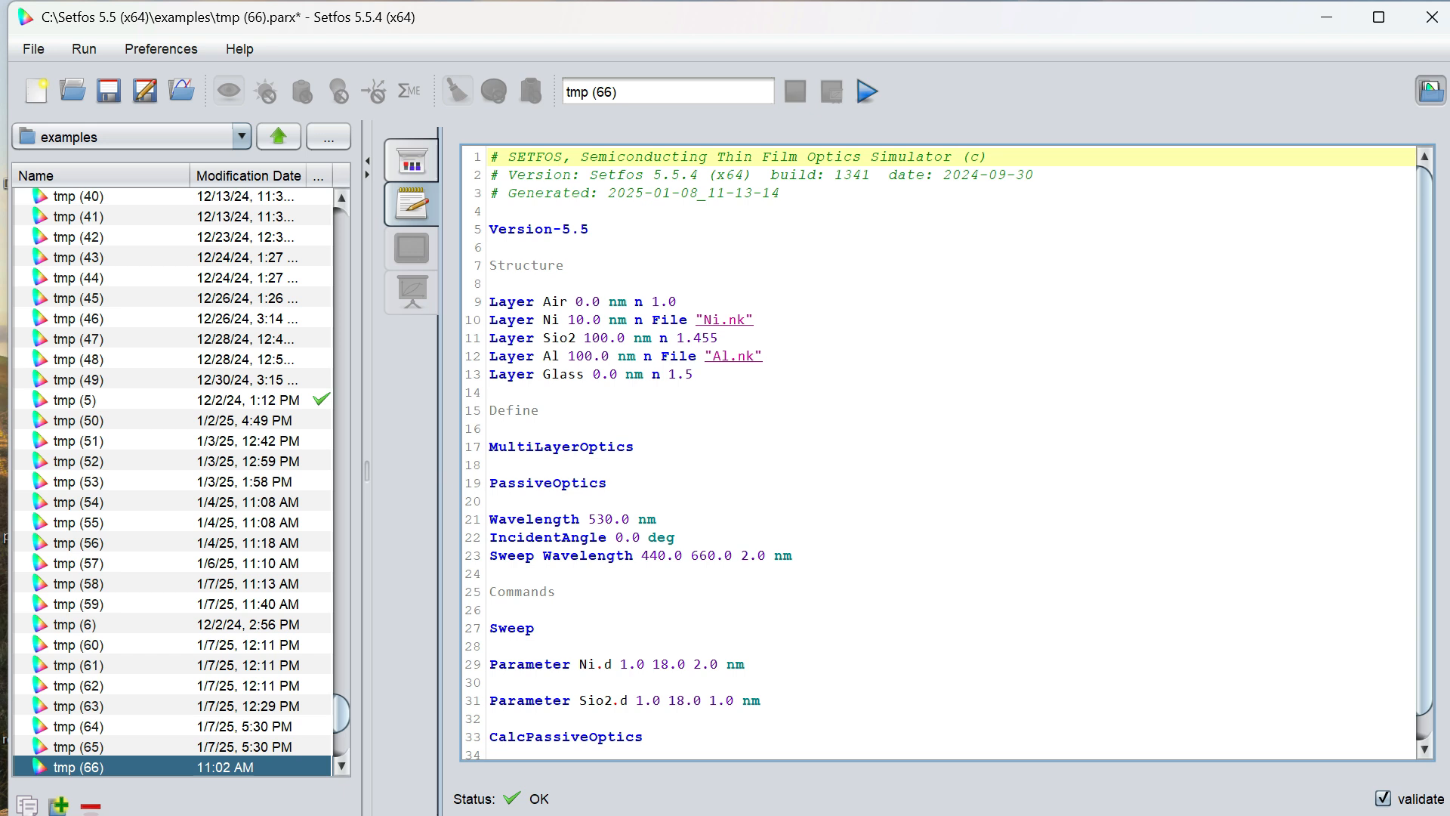
click(412, 161)
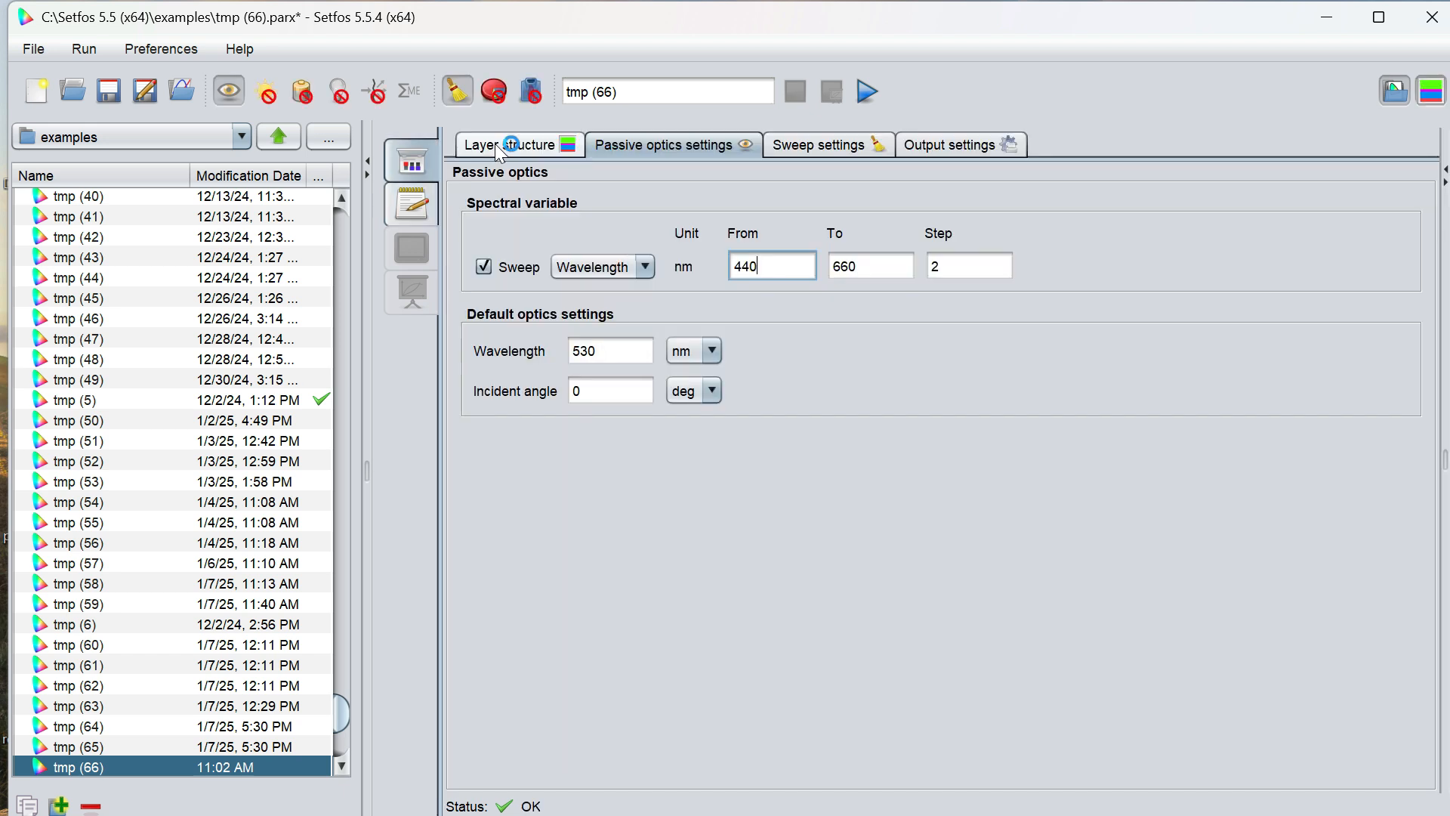
click(495, 144)
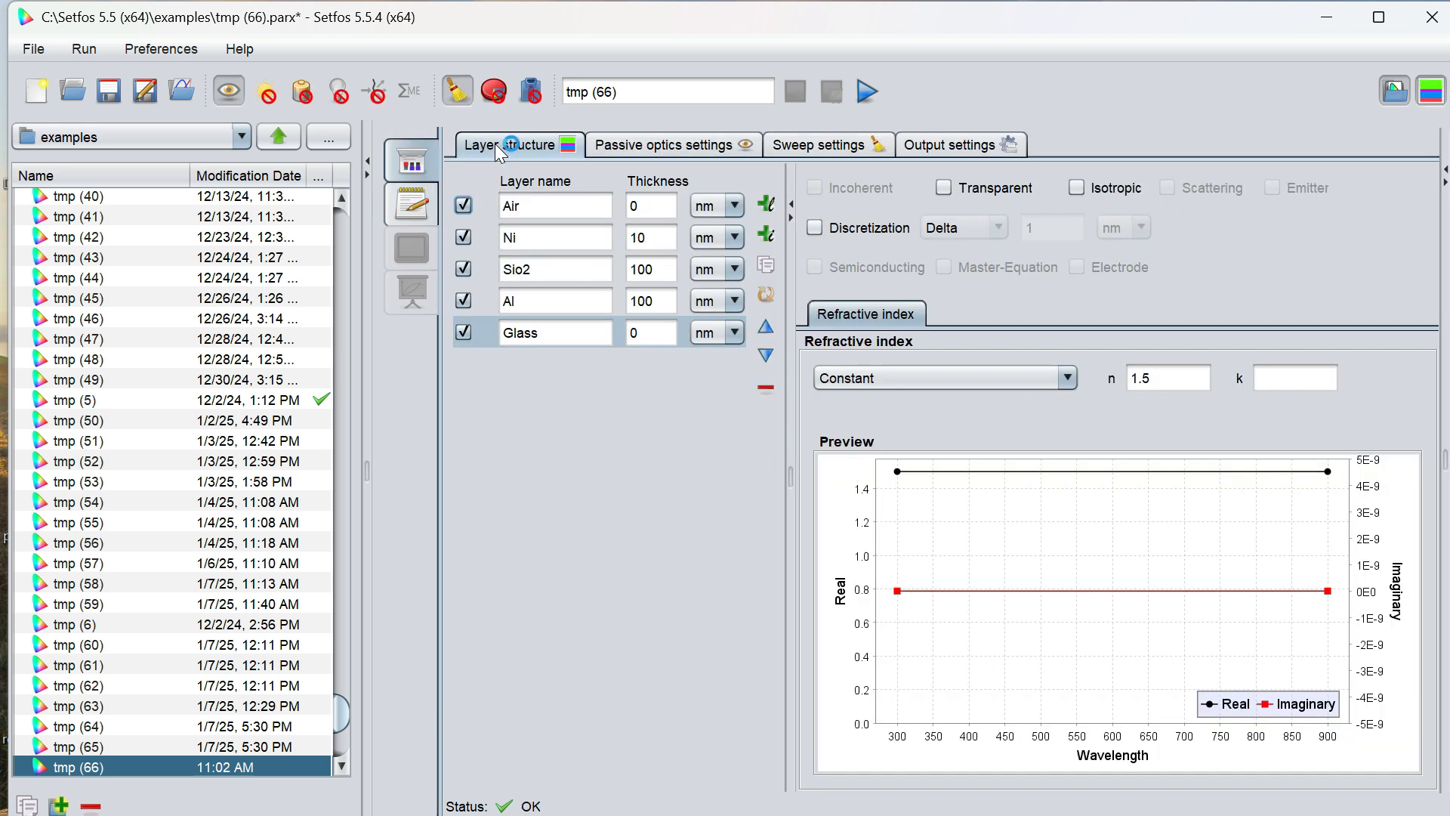
click(622, 155)
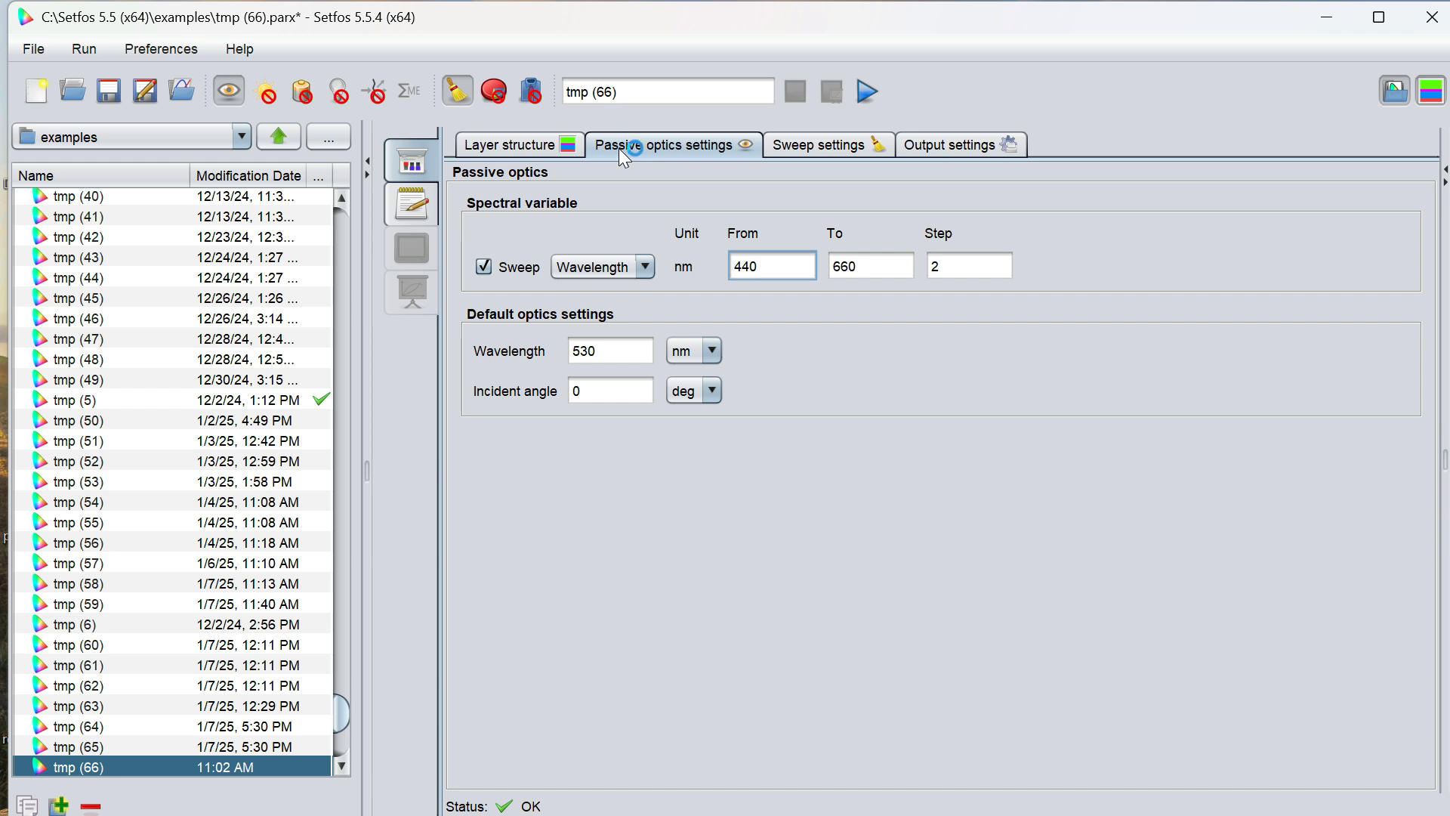
click(827, 151)
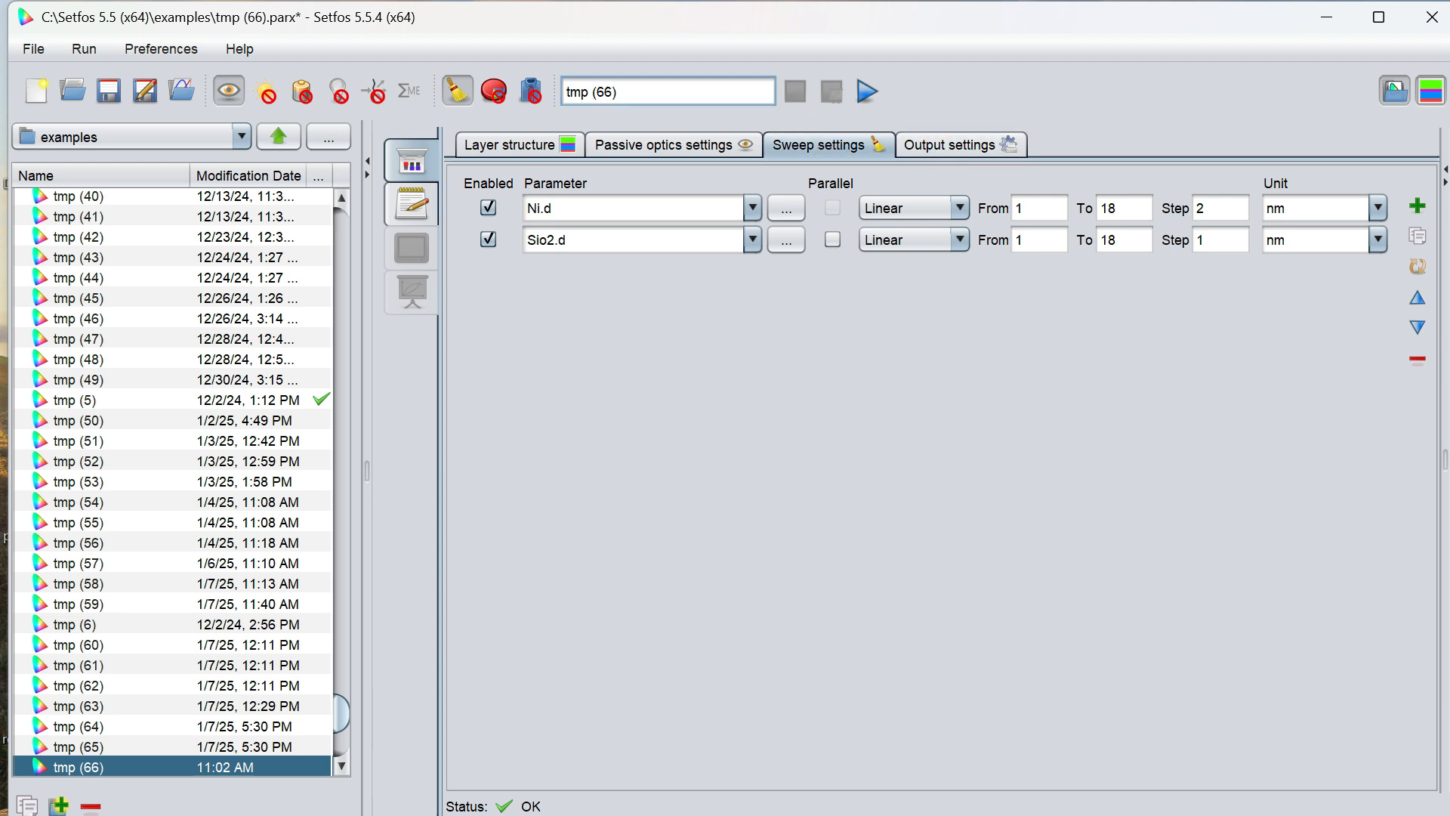
- Rename the simulation as LowreflectivityBlackelectrode and run it
key(BackSpace)
key(BackSpace)
key(BackSpace)
key(BackSpace)
key(BackSpace)
key(BackSpace)
key(BackSpace)
text(r)
key(BackSpace)
text(LowrefectivityBlack)
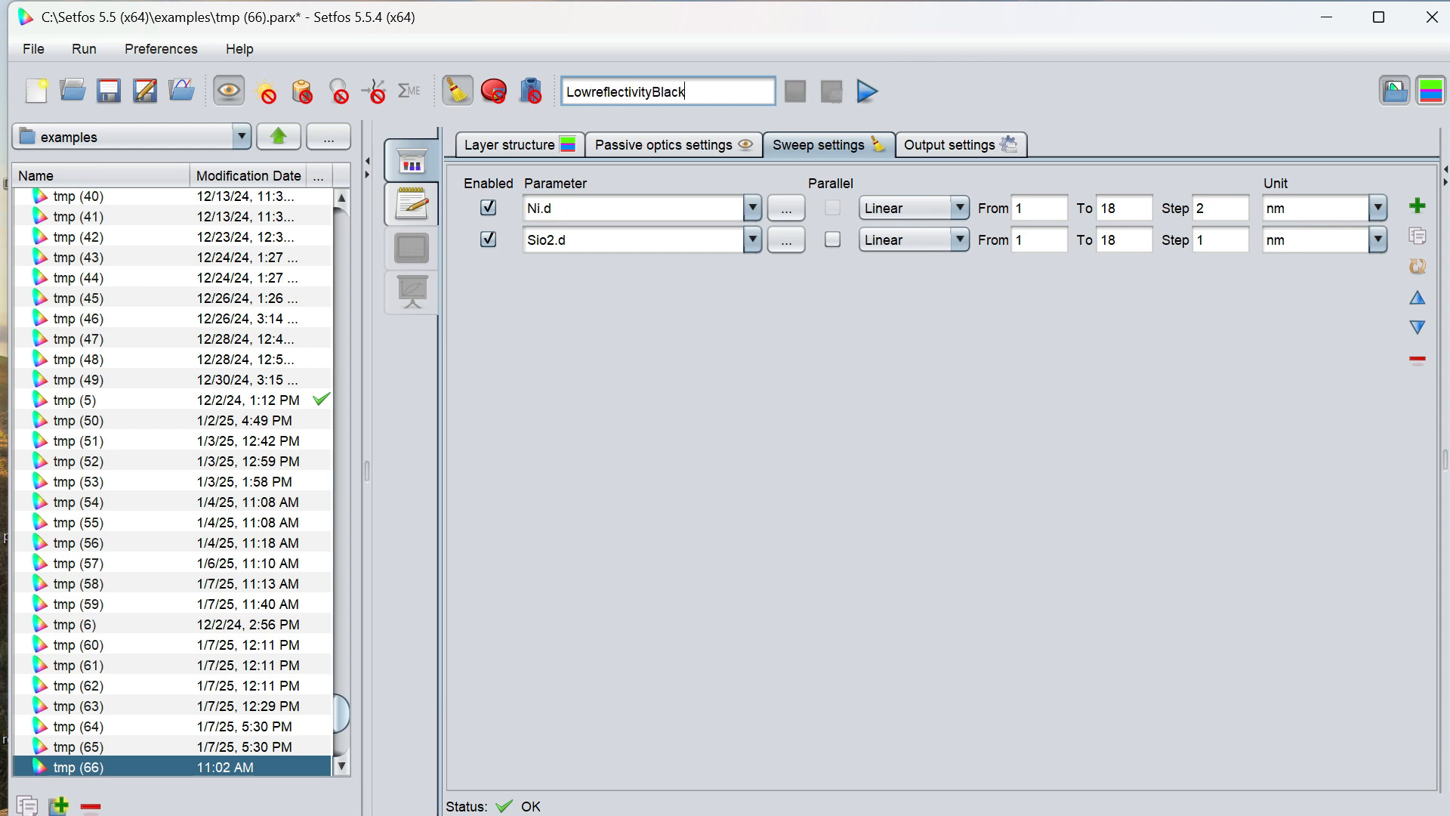
text(electrode)
click(853, 101)
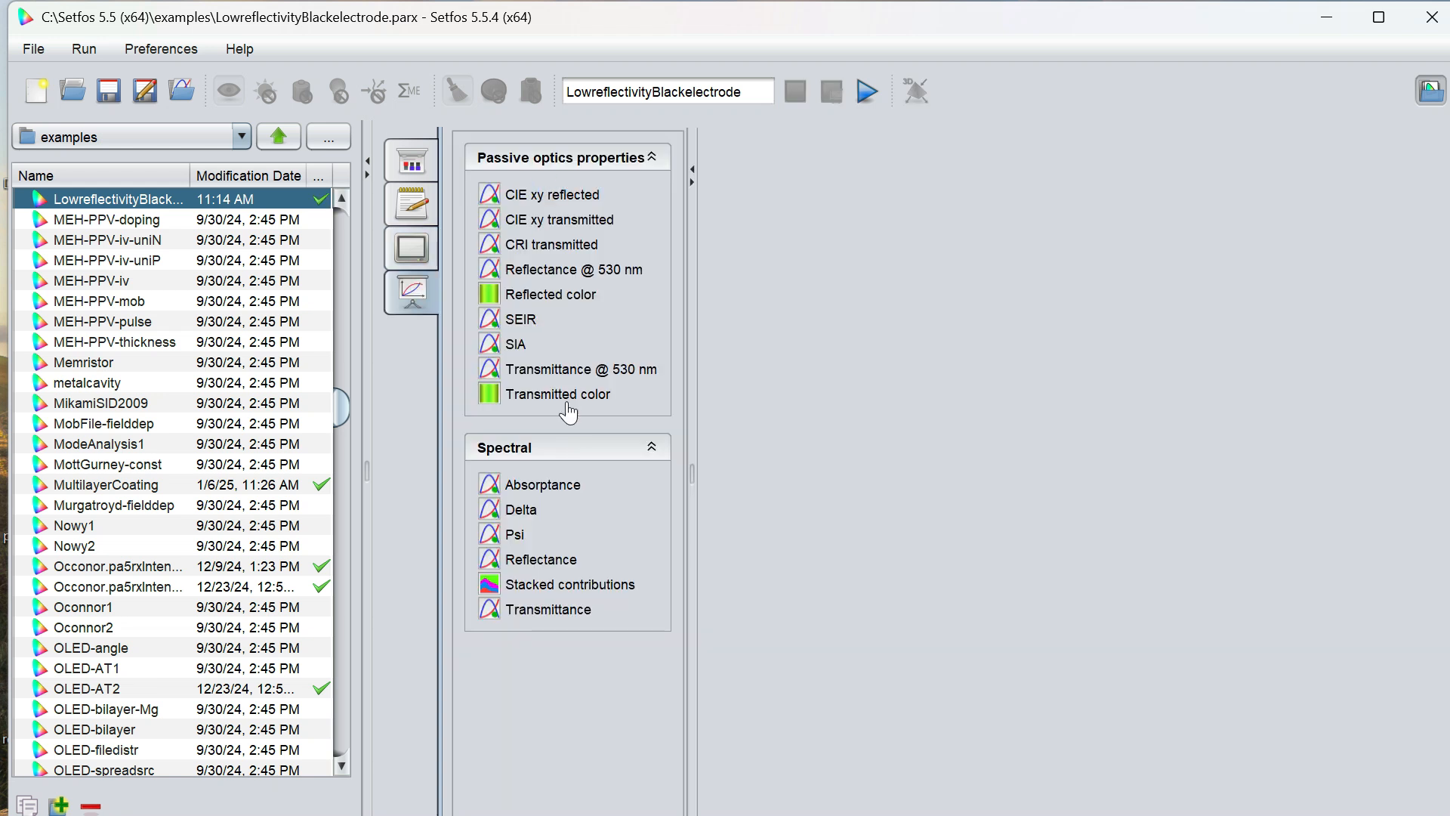
- Examine the plots of CIE xy reflected, CIE xy transmitted, CRI transmitted, reflectance at 530 nm and reflected color
click(542, 197)
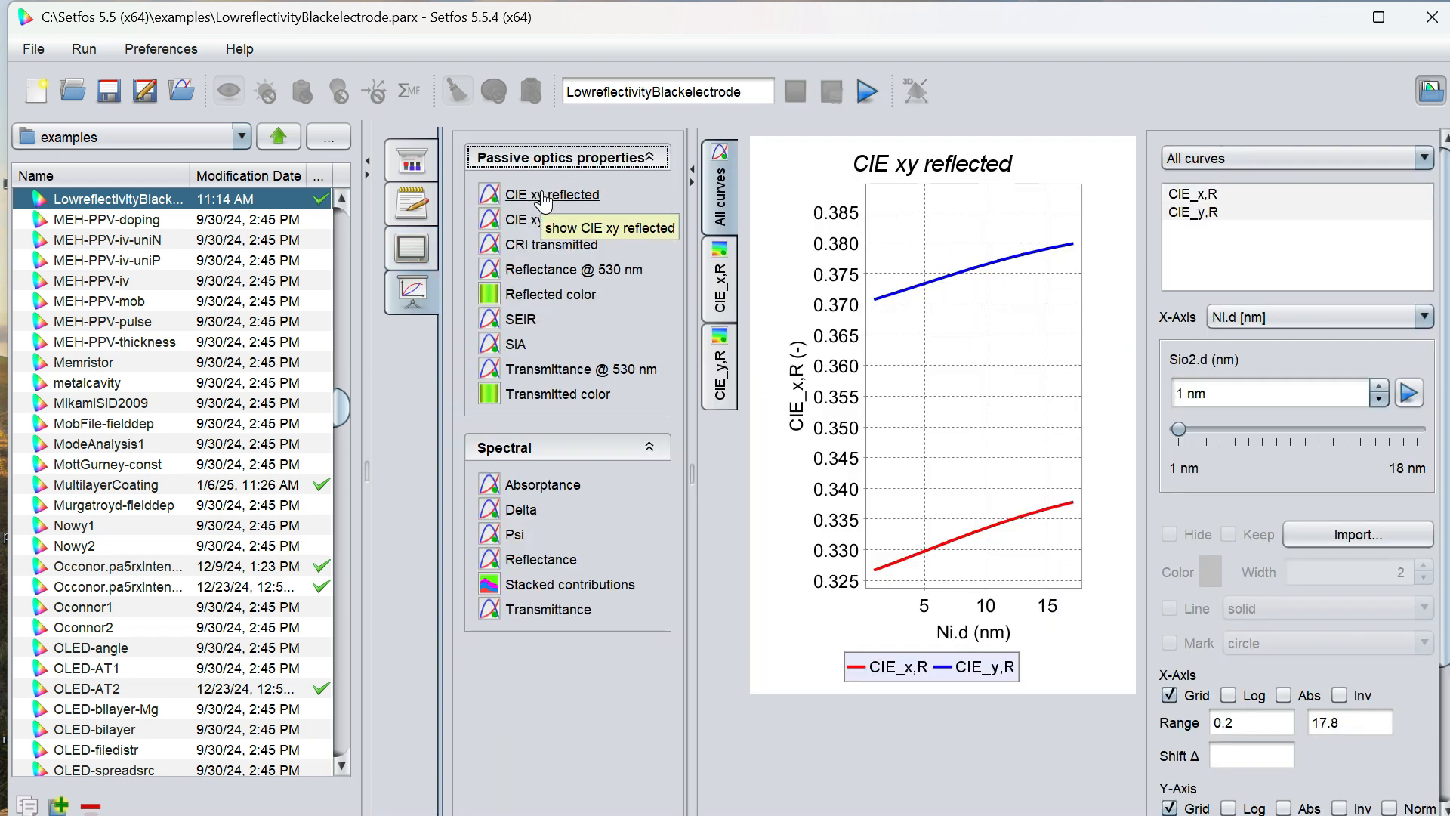
click(555, 220)
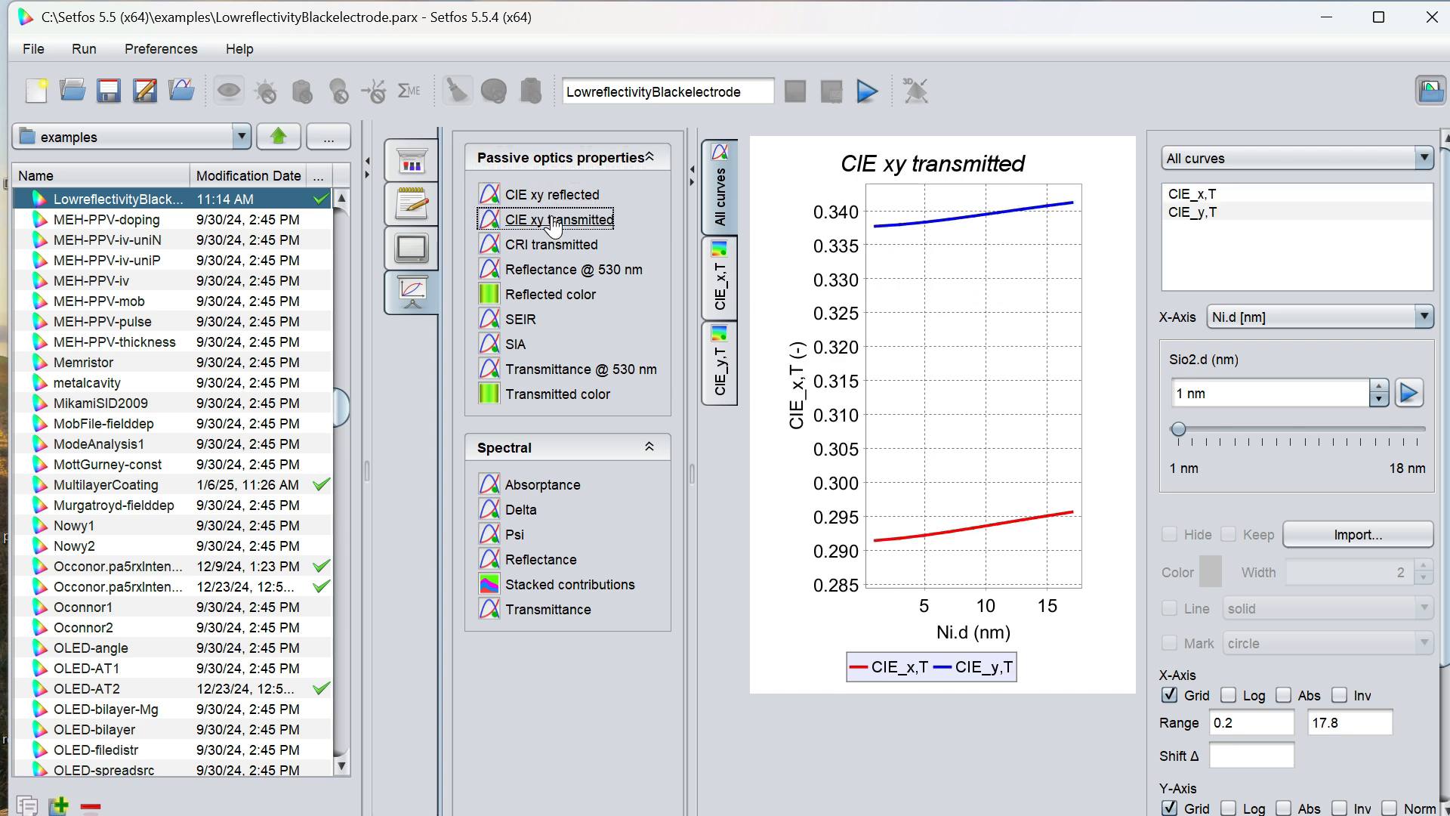
click(555, 240)
click(558, 272)
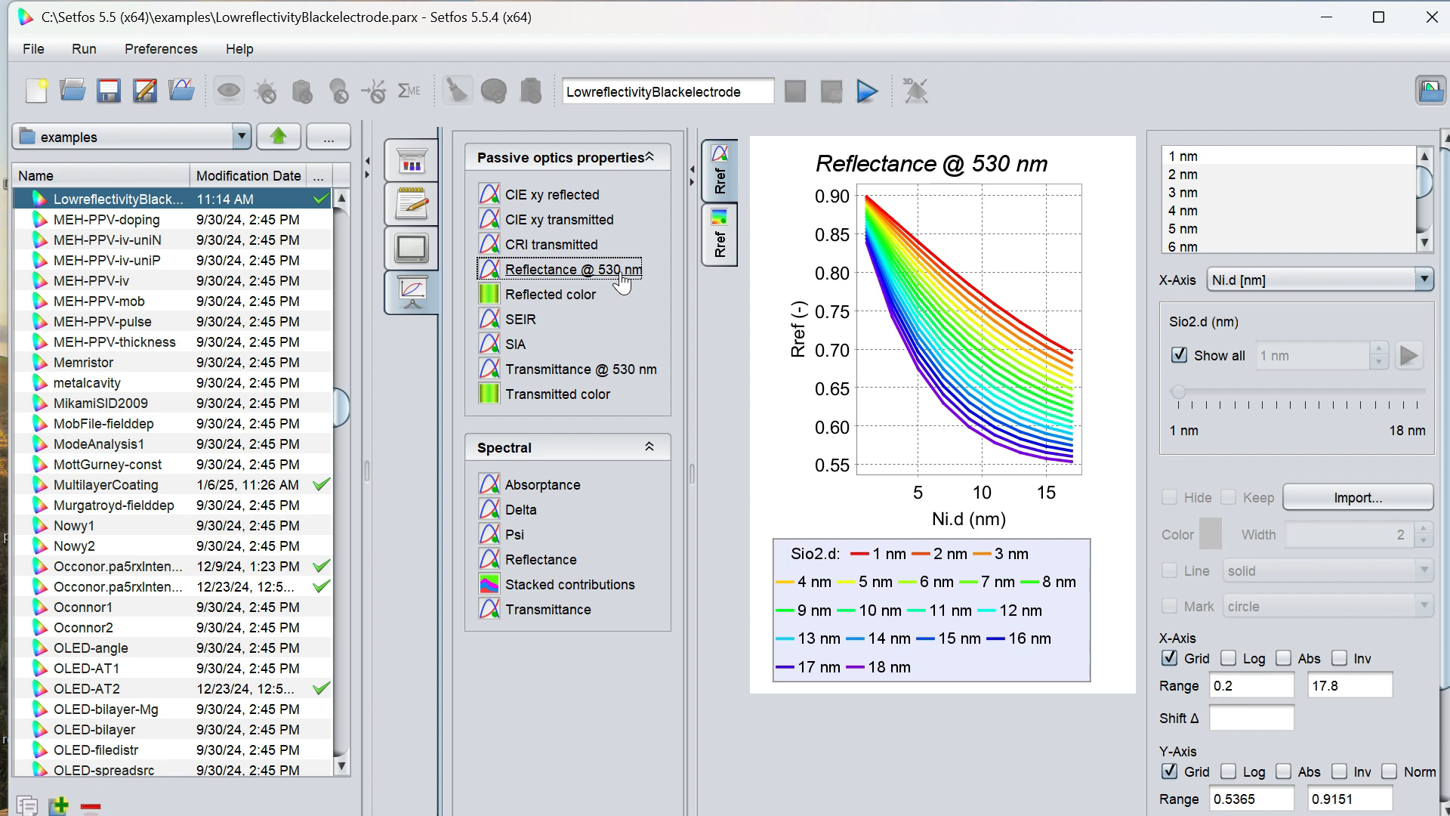
click(639, 294)
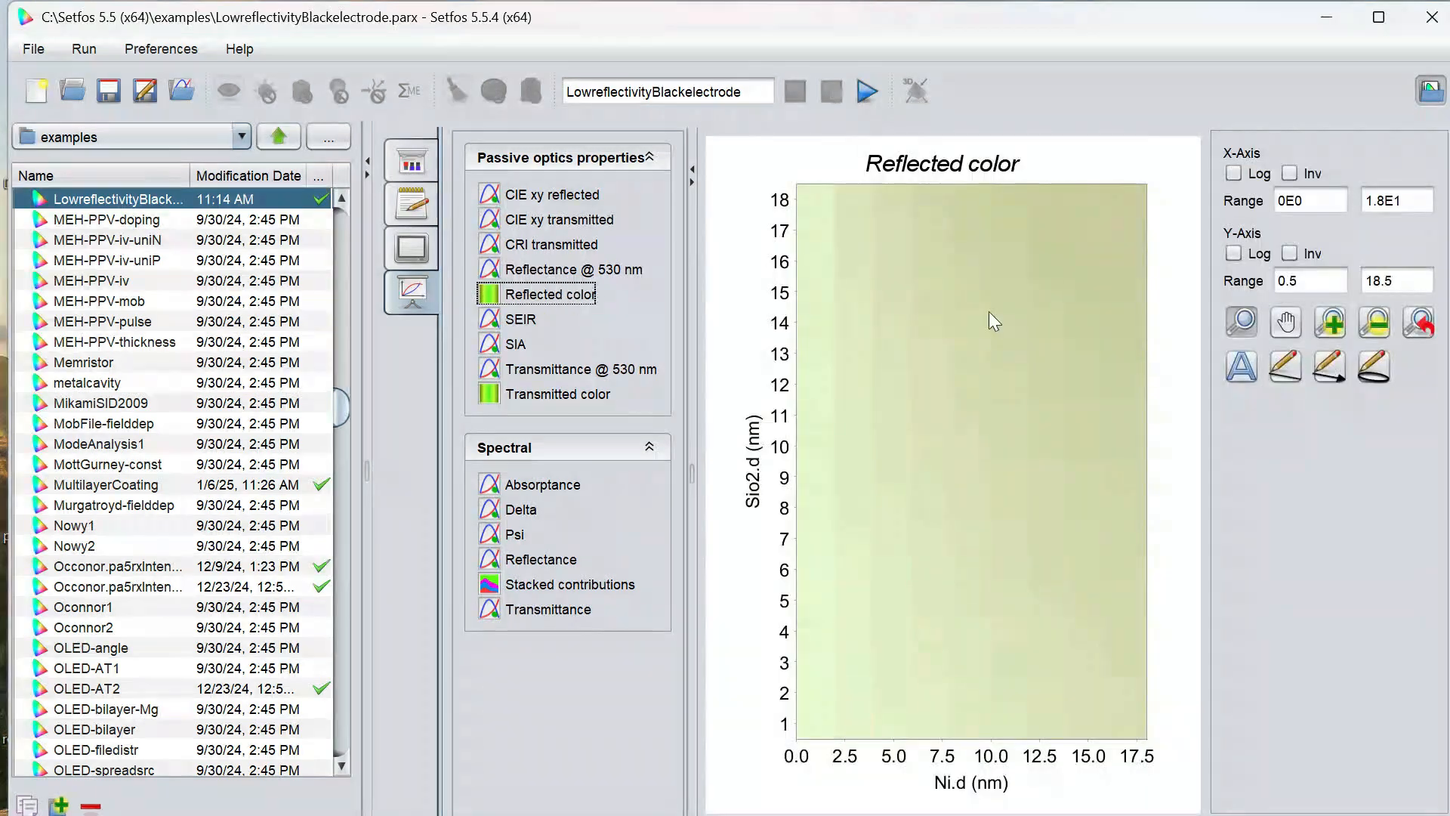
- Examine SEIR as curves and as a color map, plus the SIA, transmittance at 530 nm and transmitted color plots
click(521, 319)
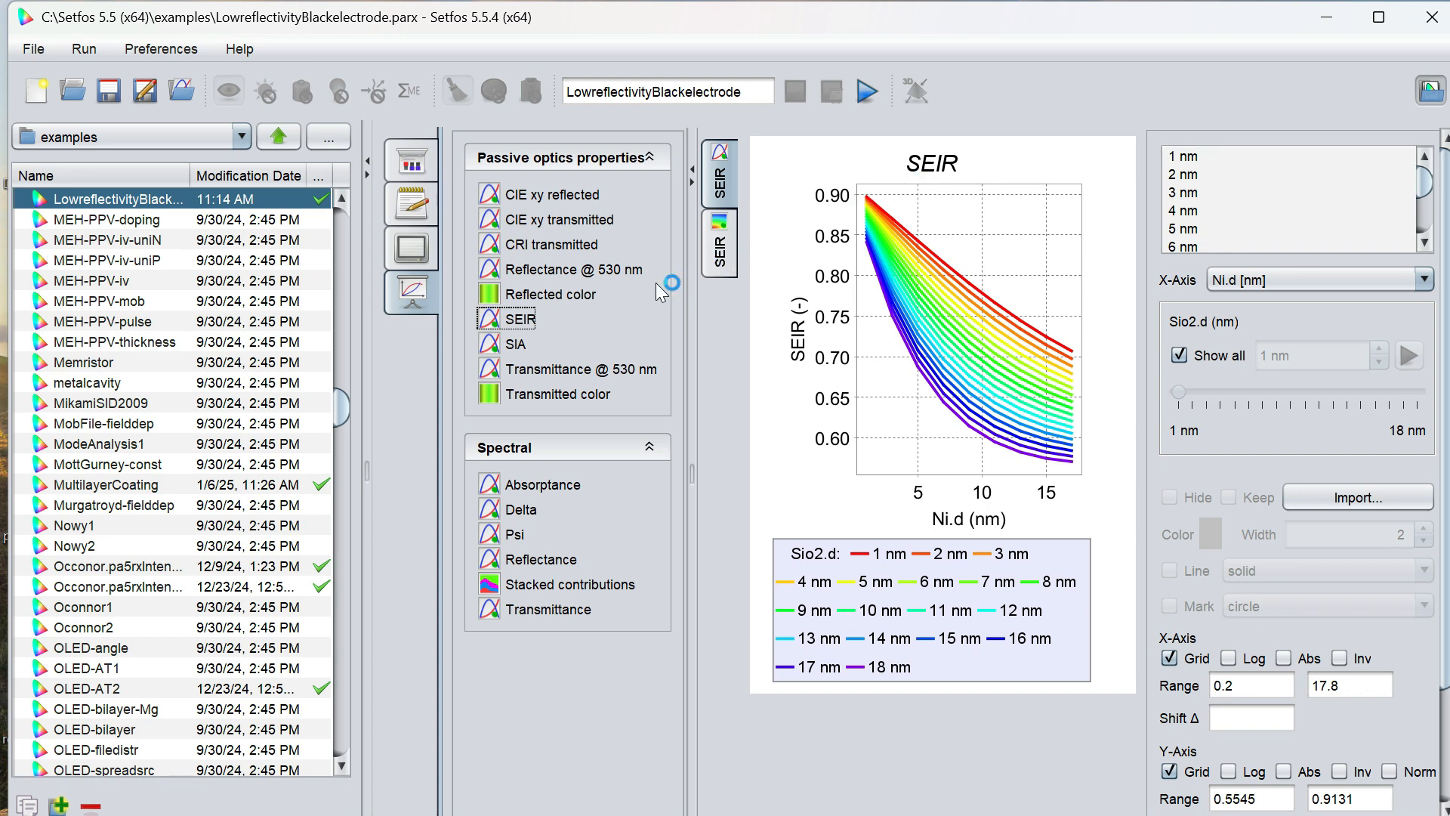
click(728, 235)
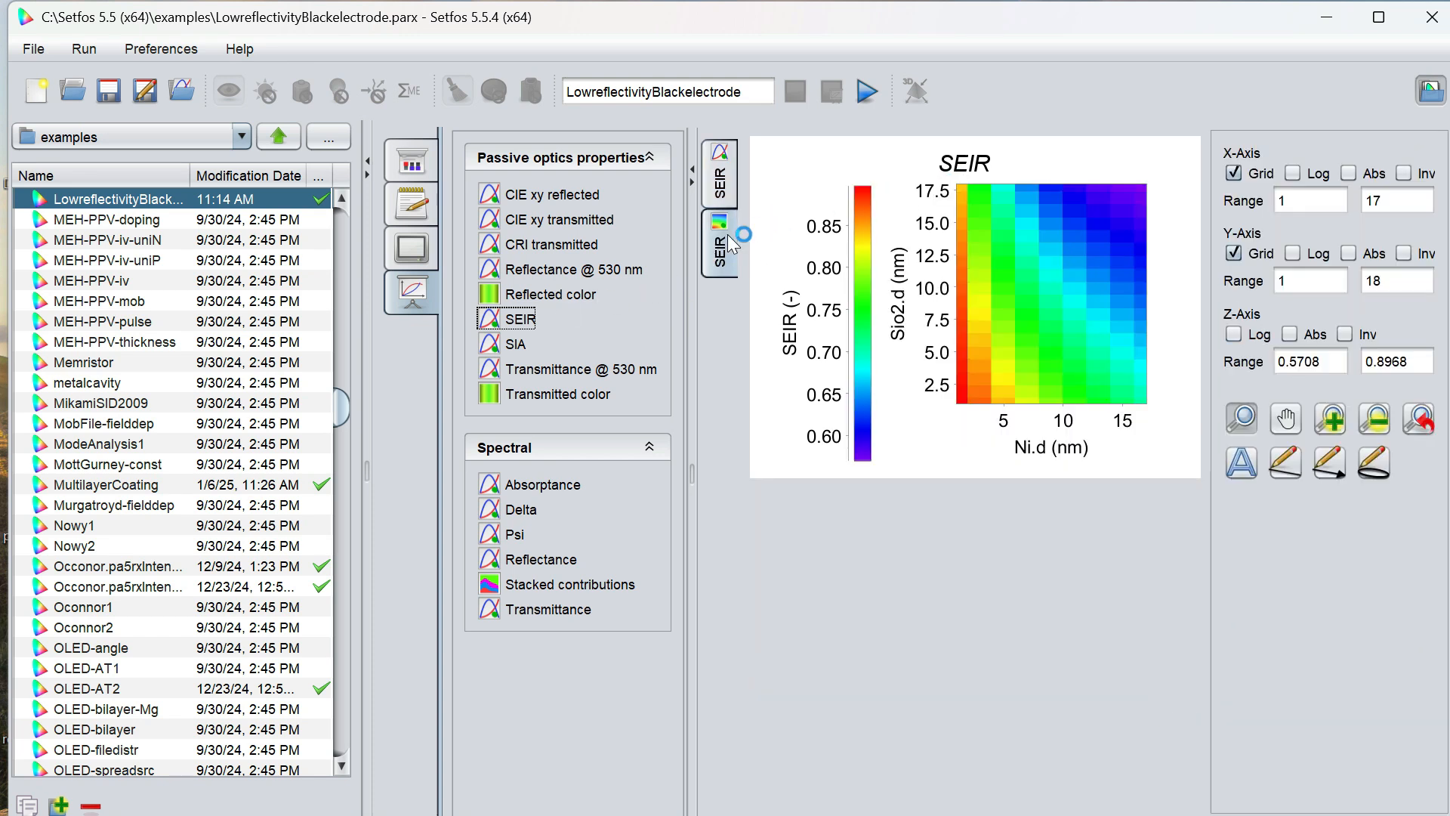
click(516, 344)
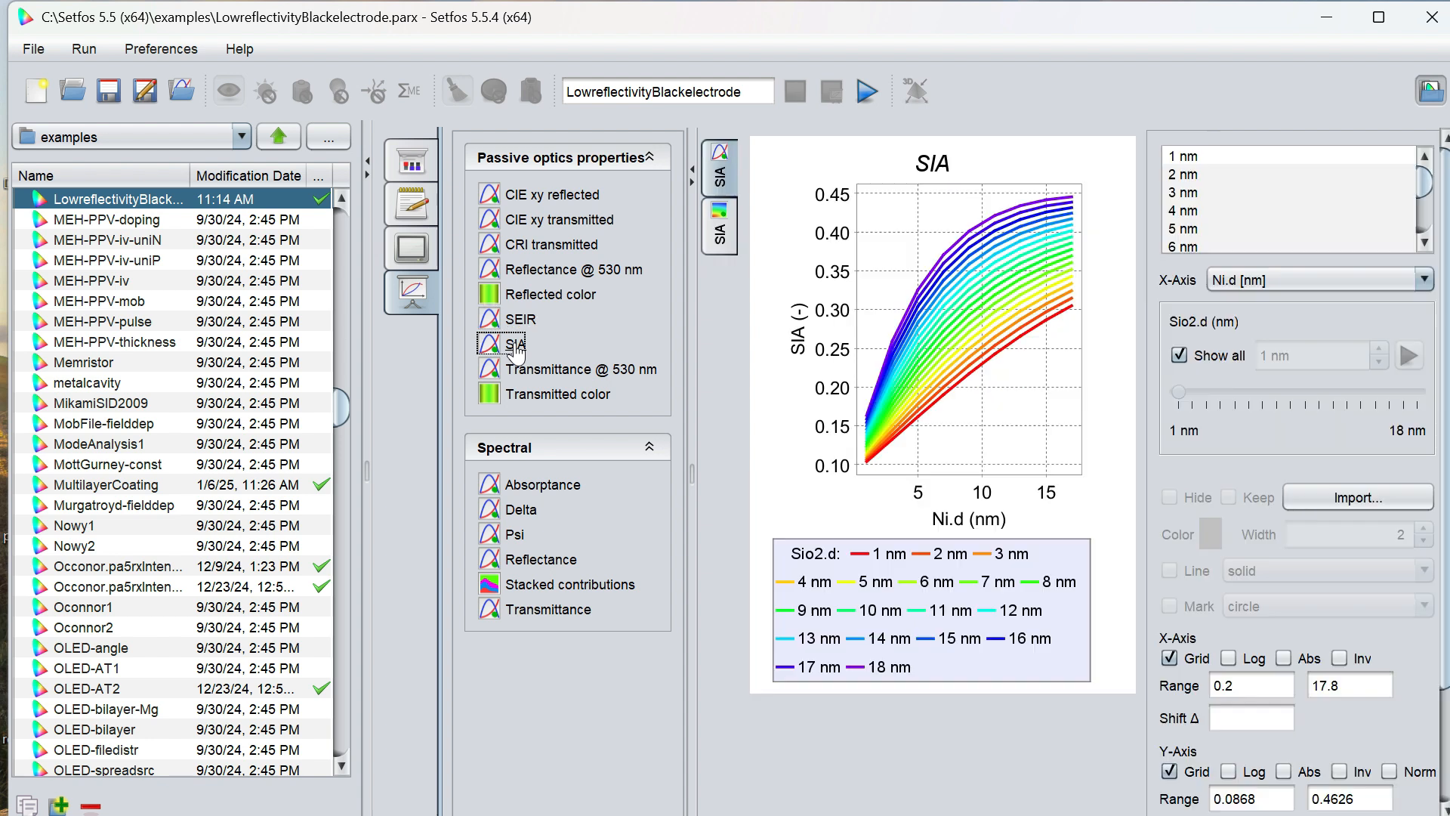
click(528, 369)
click(547, 394)
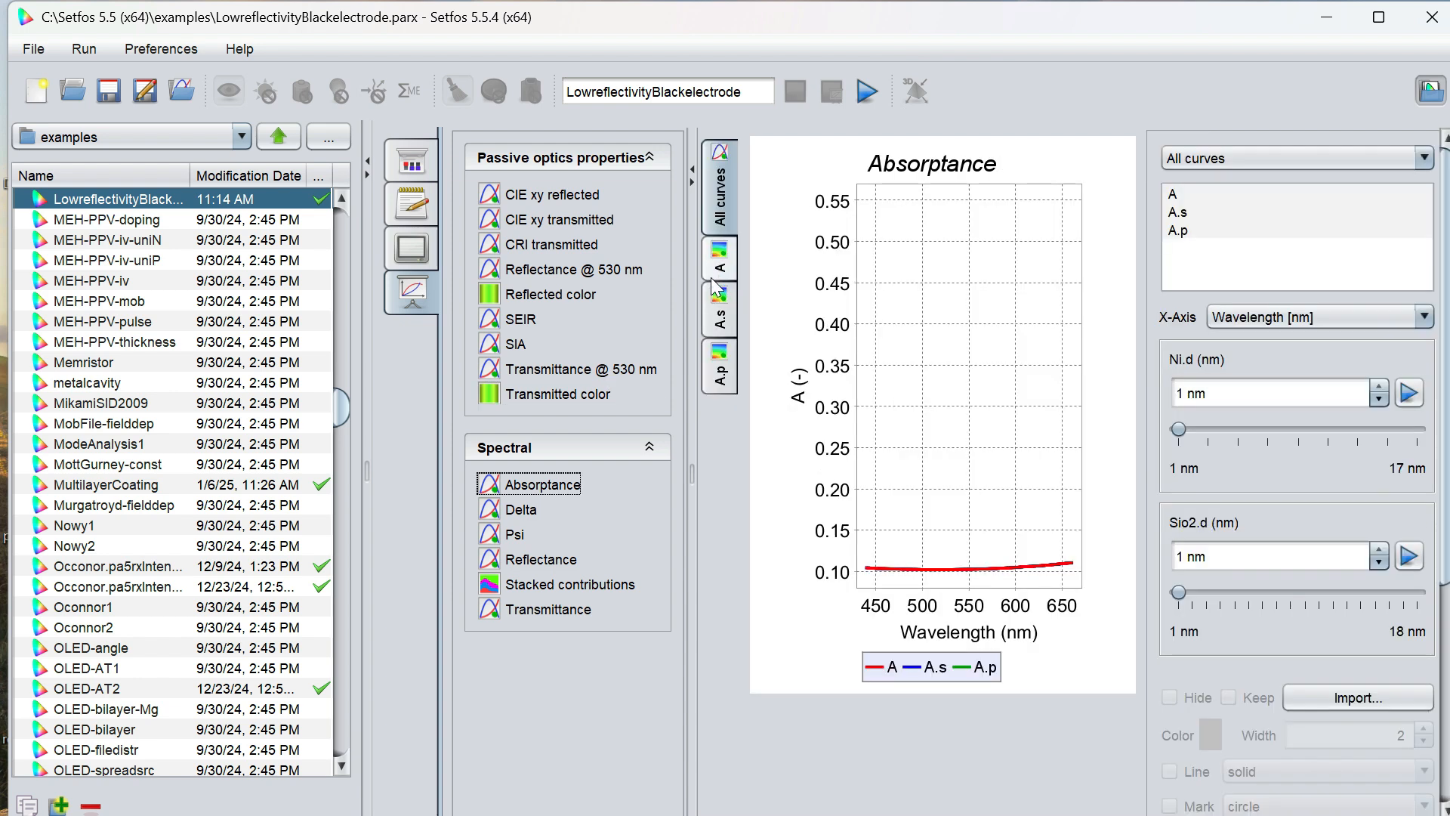
- Inspect the spectral absorptance color maps for A, A.s and A.p, and play the absorptance curves through the Sio2 thickness sweep
click(712, 270)
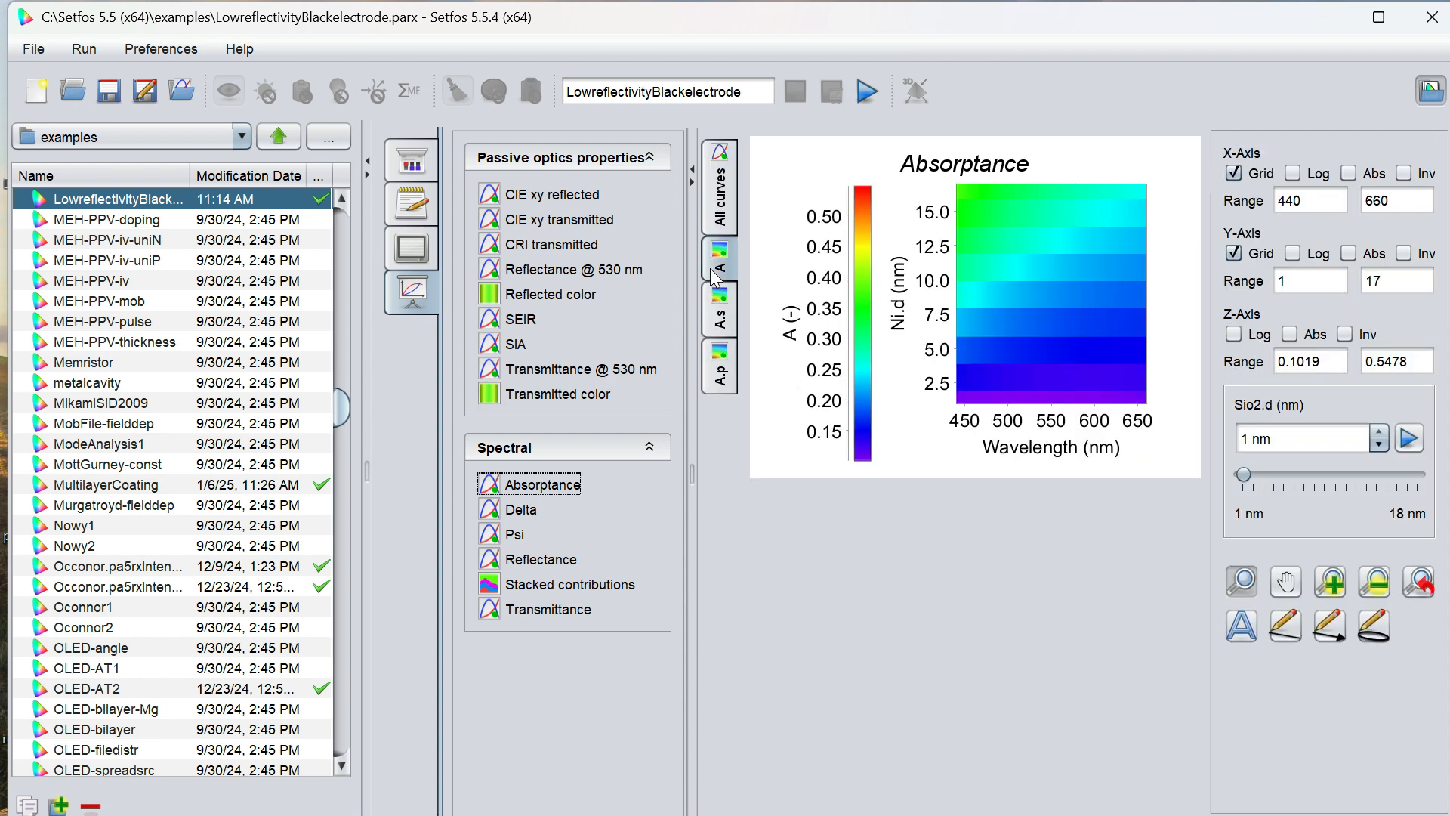
click(722, 318)
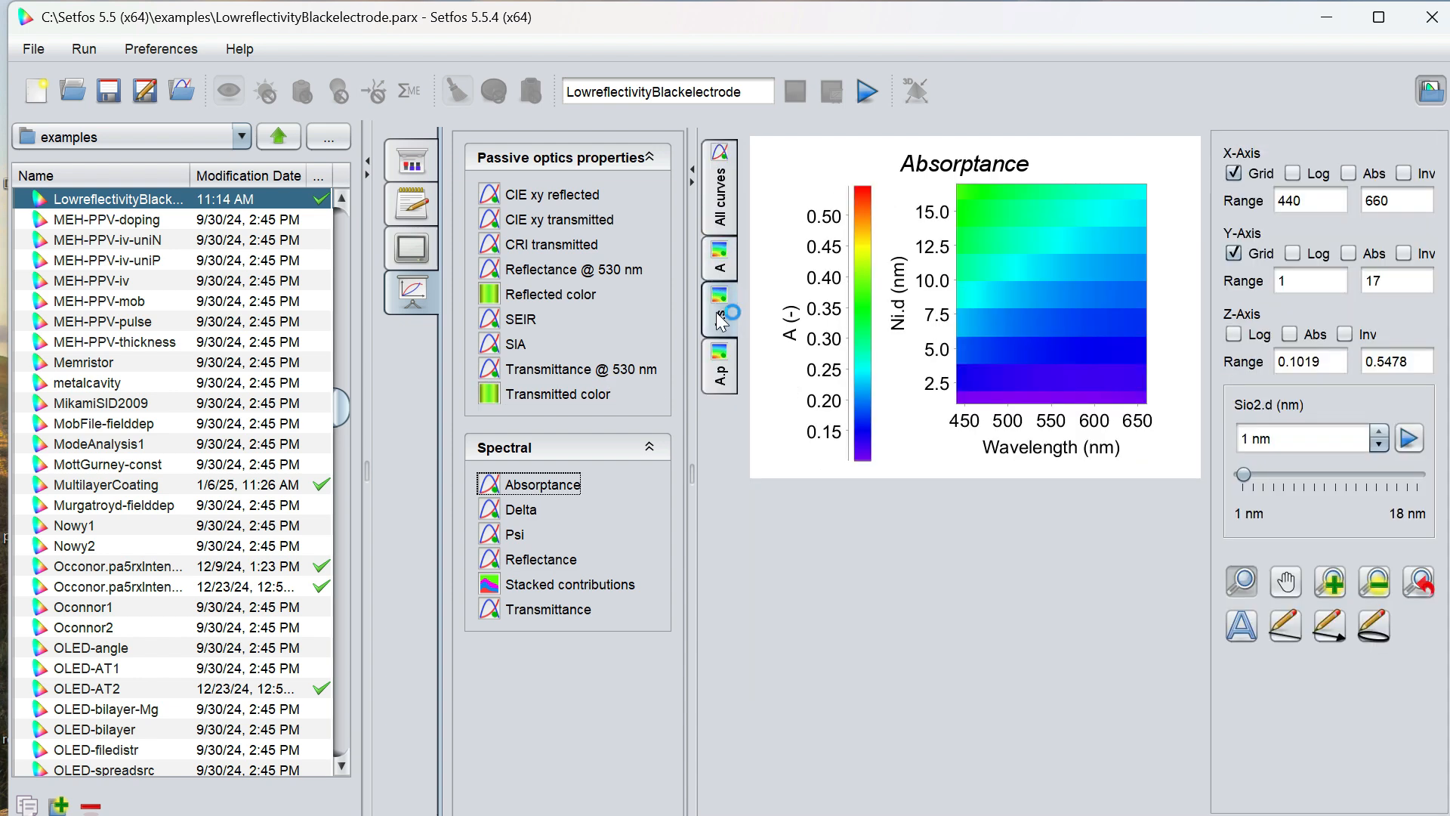
click(722, 370)
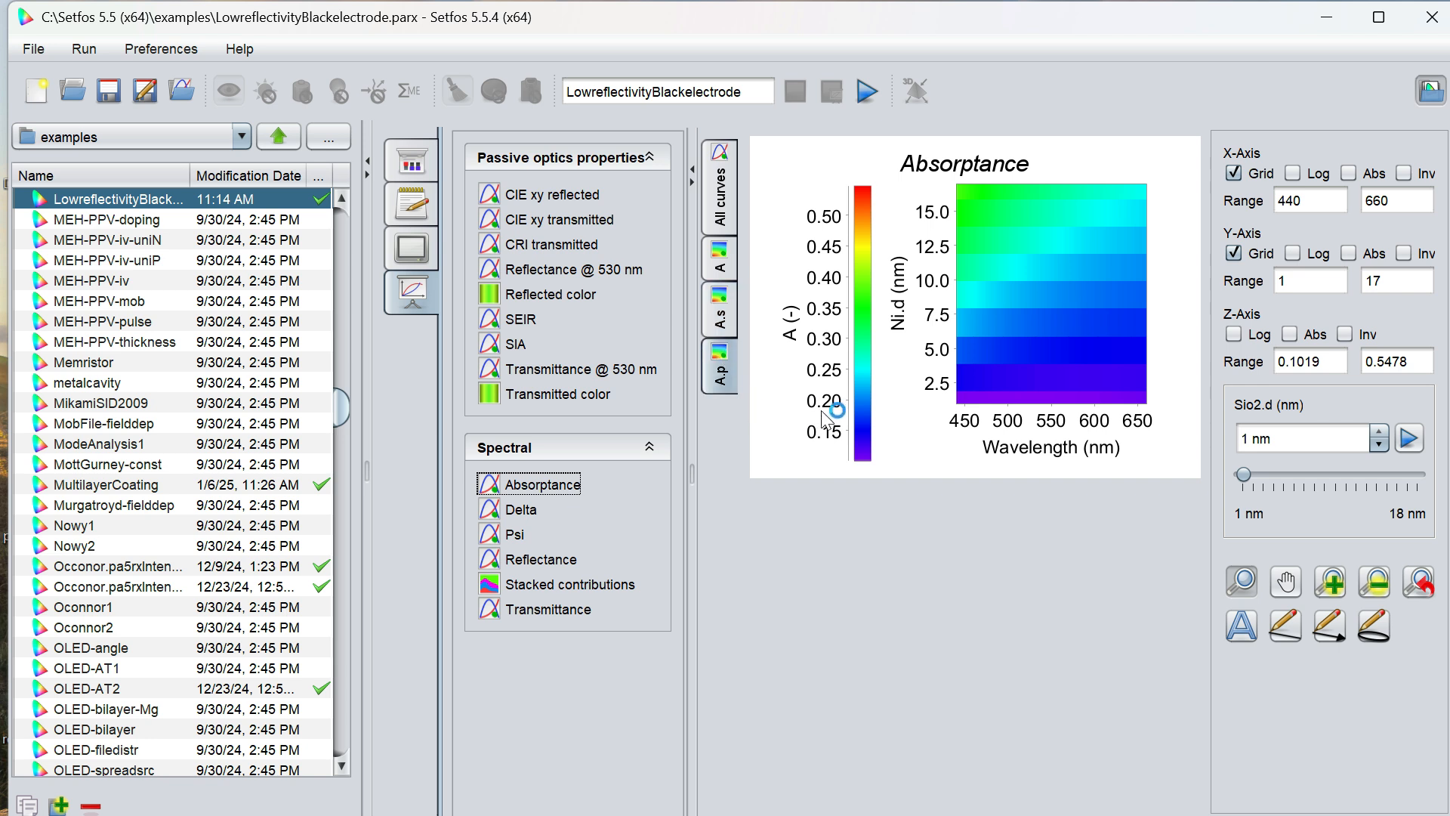
click(1402, 565)
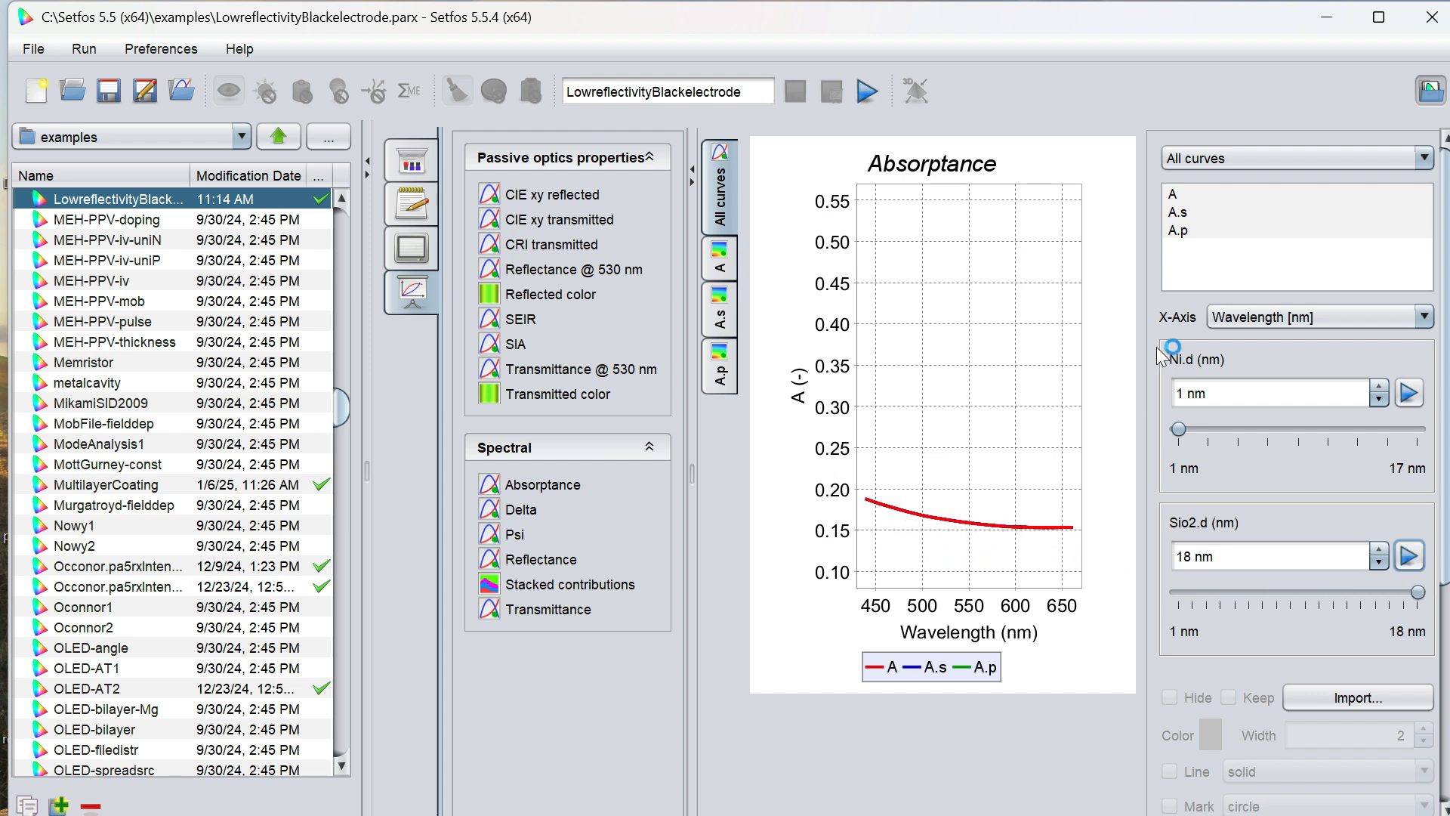
- View the spectral Delta, Psi and Reflectance plots, and show the R.s reflectance as a color map
click(516, 519)
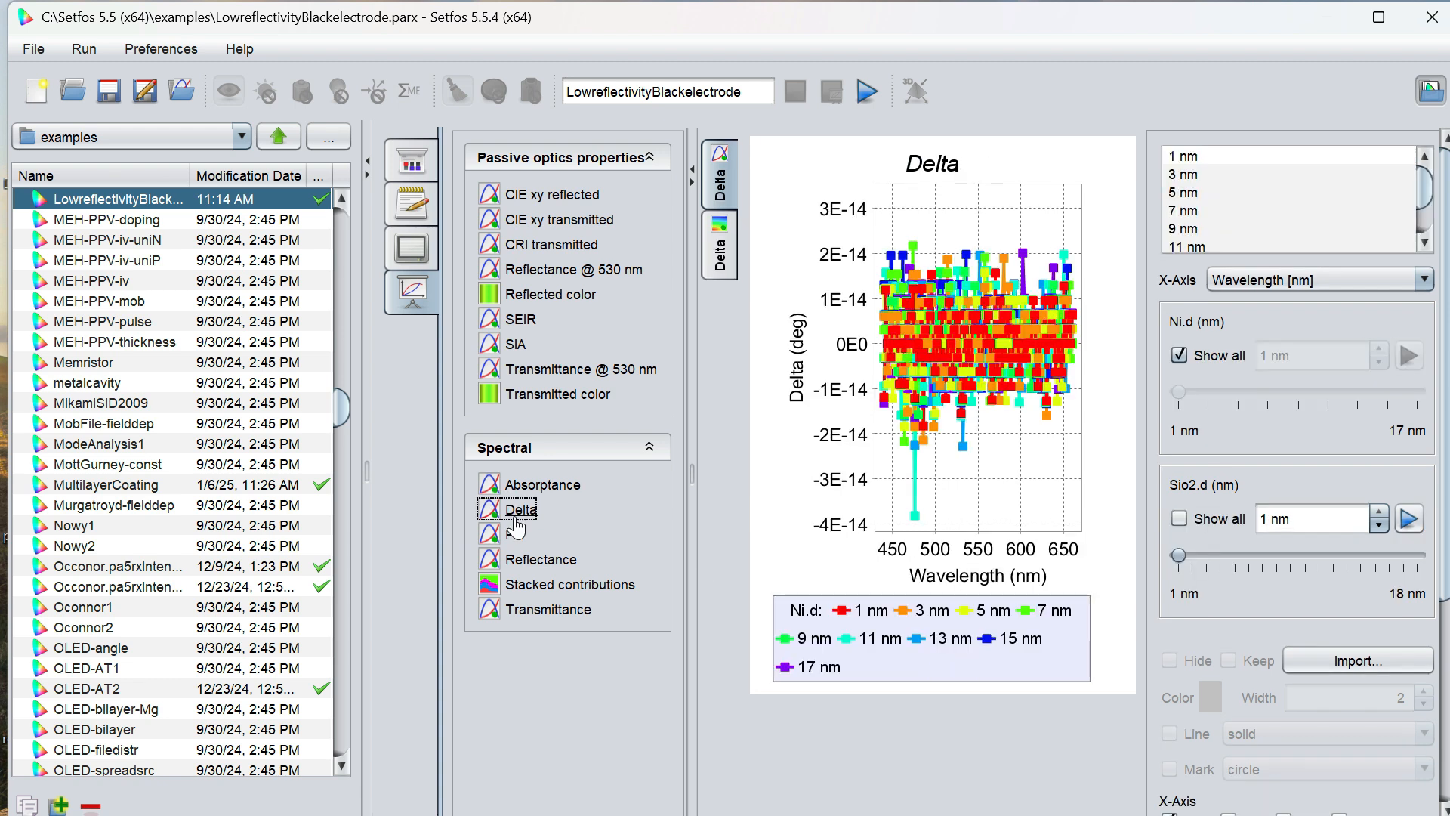
click(516, 537)
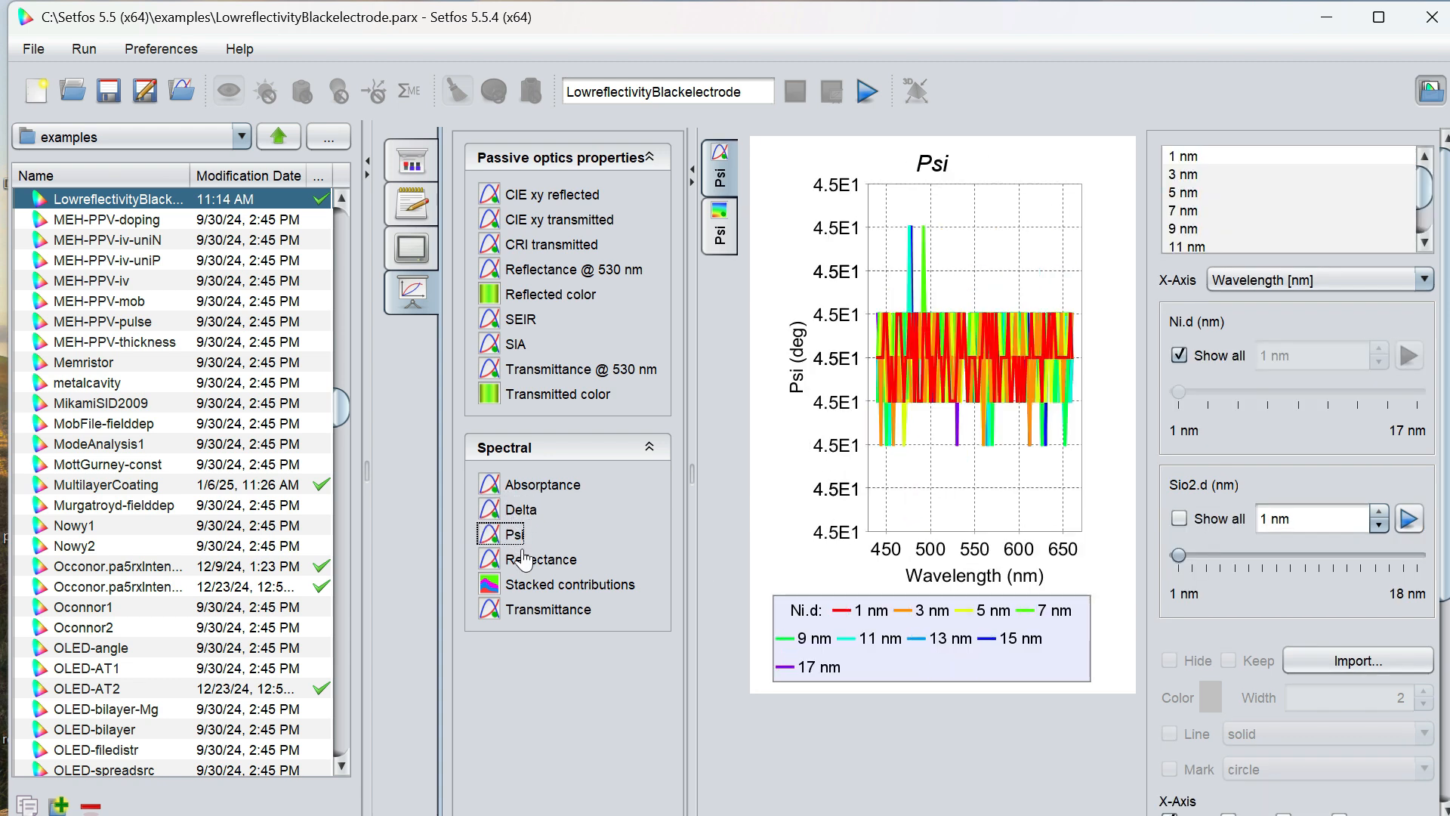
click(525, 562)
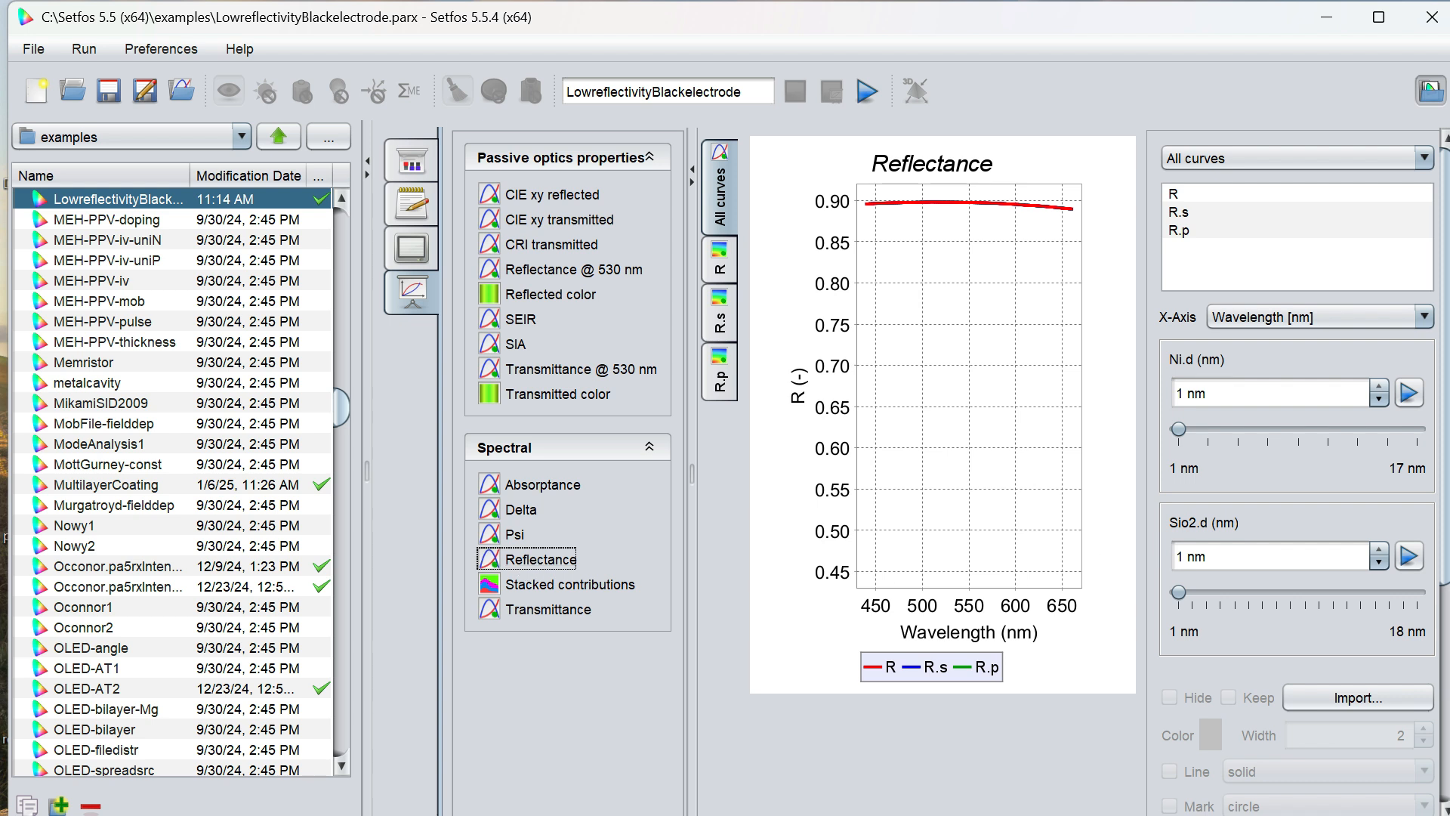
click(719, 329)
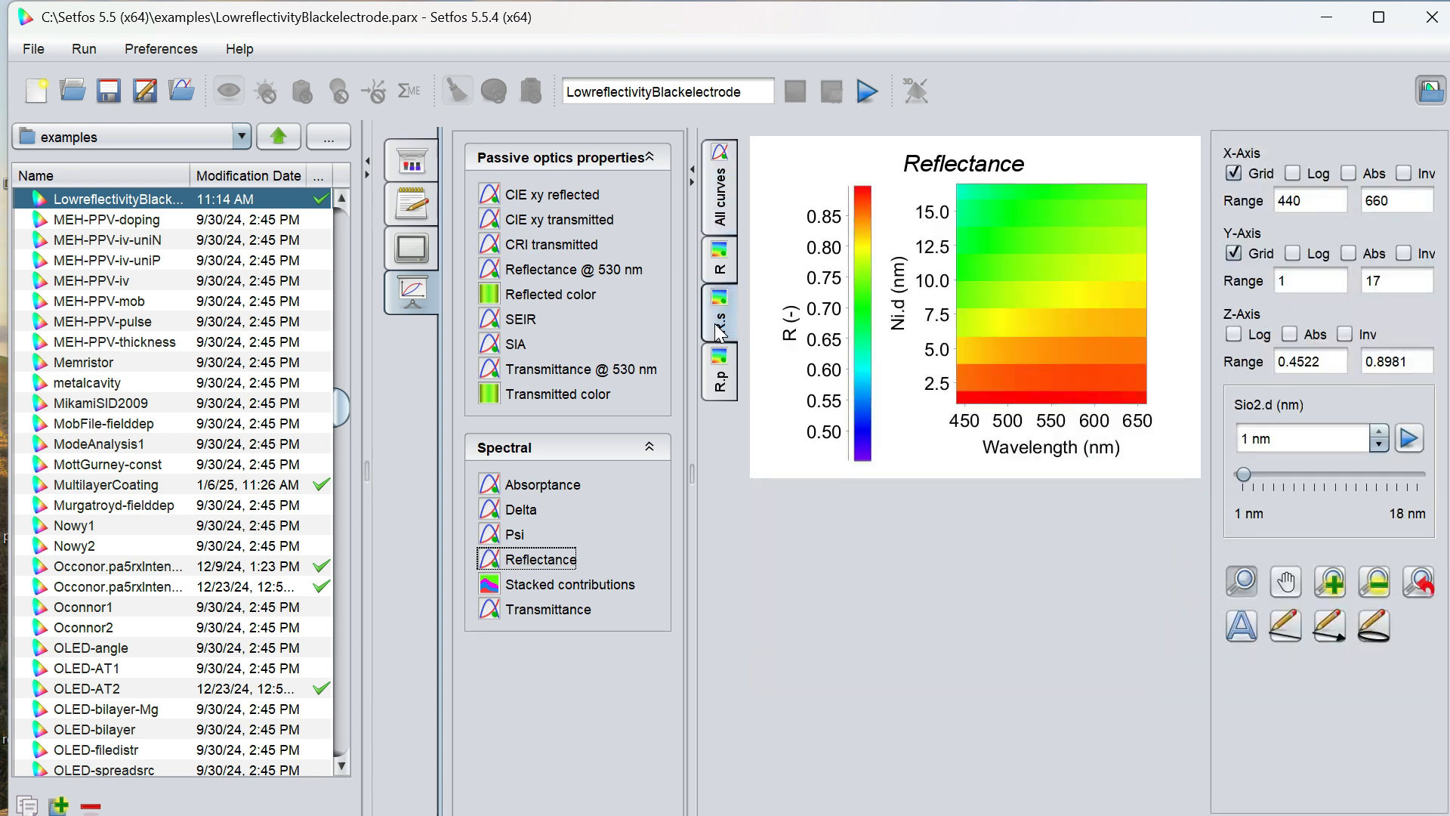
- View the R.p reflectance as a color map, plus the spectral Stacked contributions and Transmittance plots
click(723, 380)
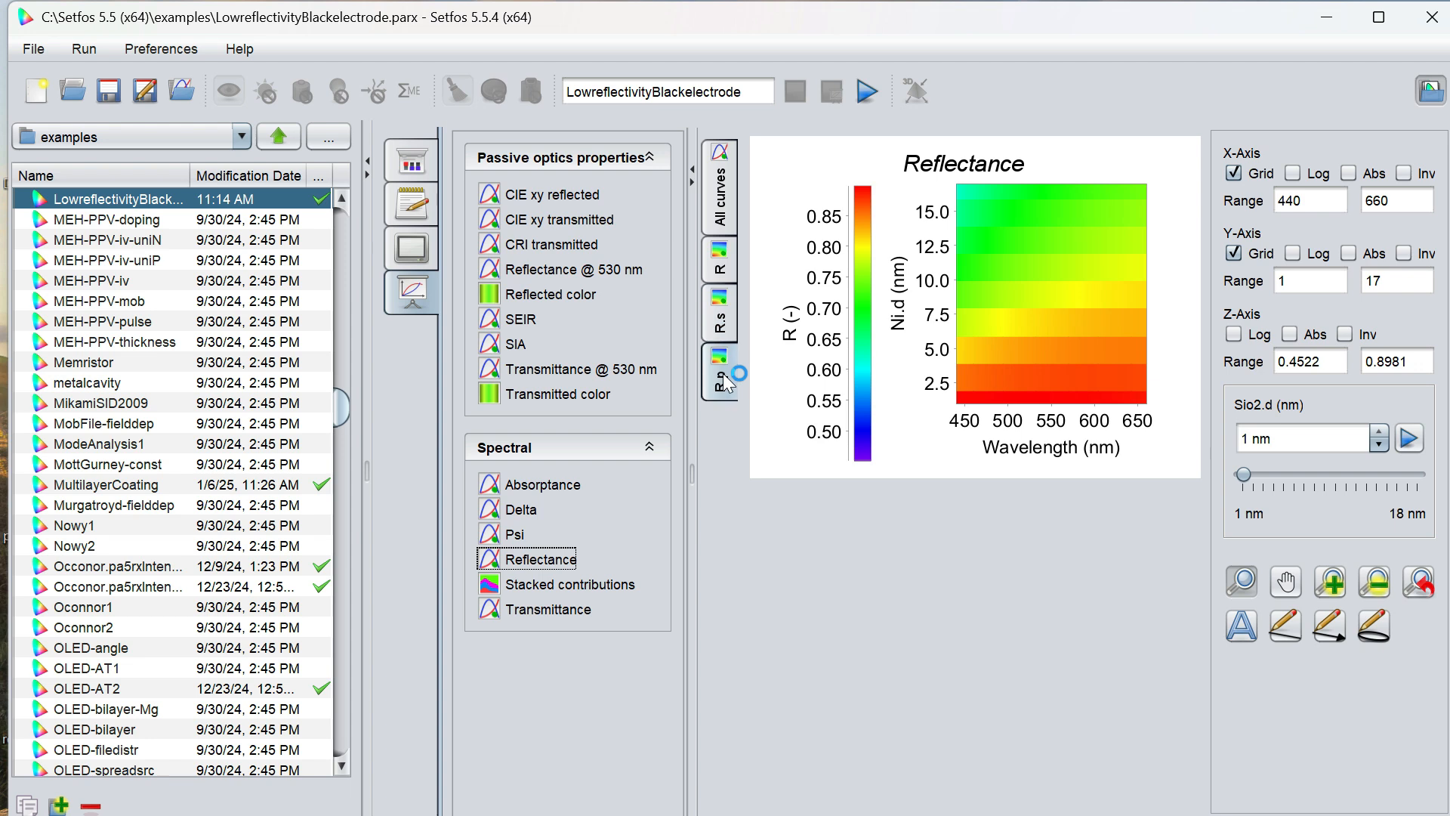
click(560, 585)
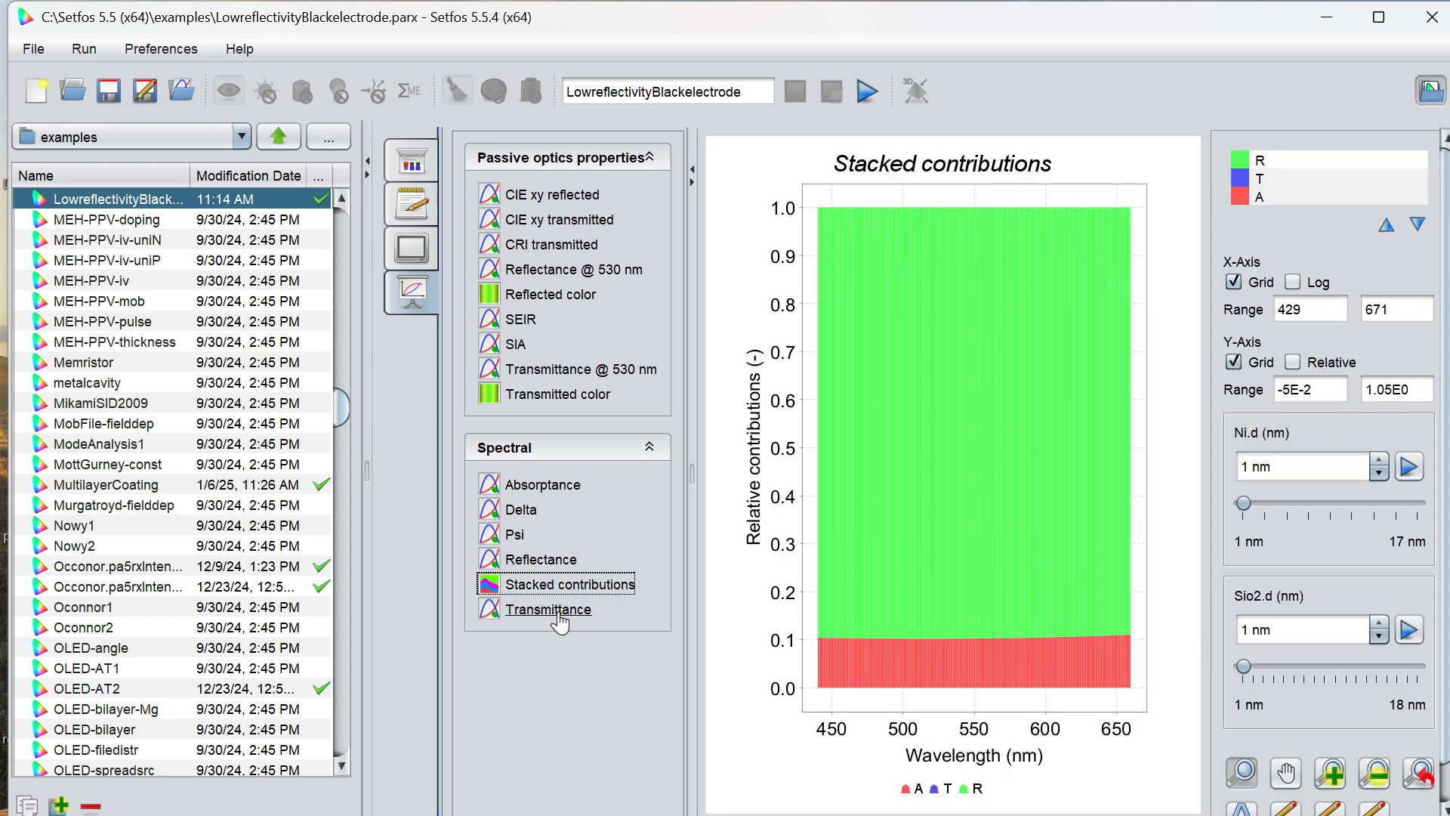
click(559, 616)
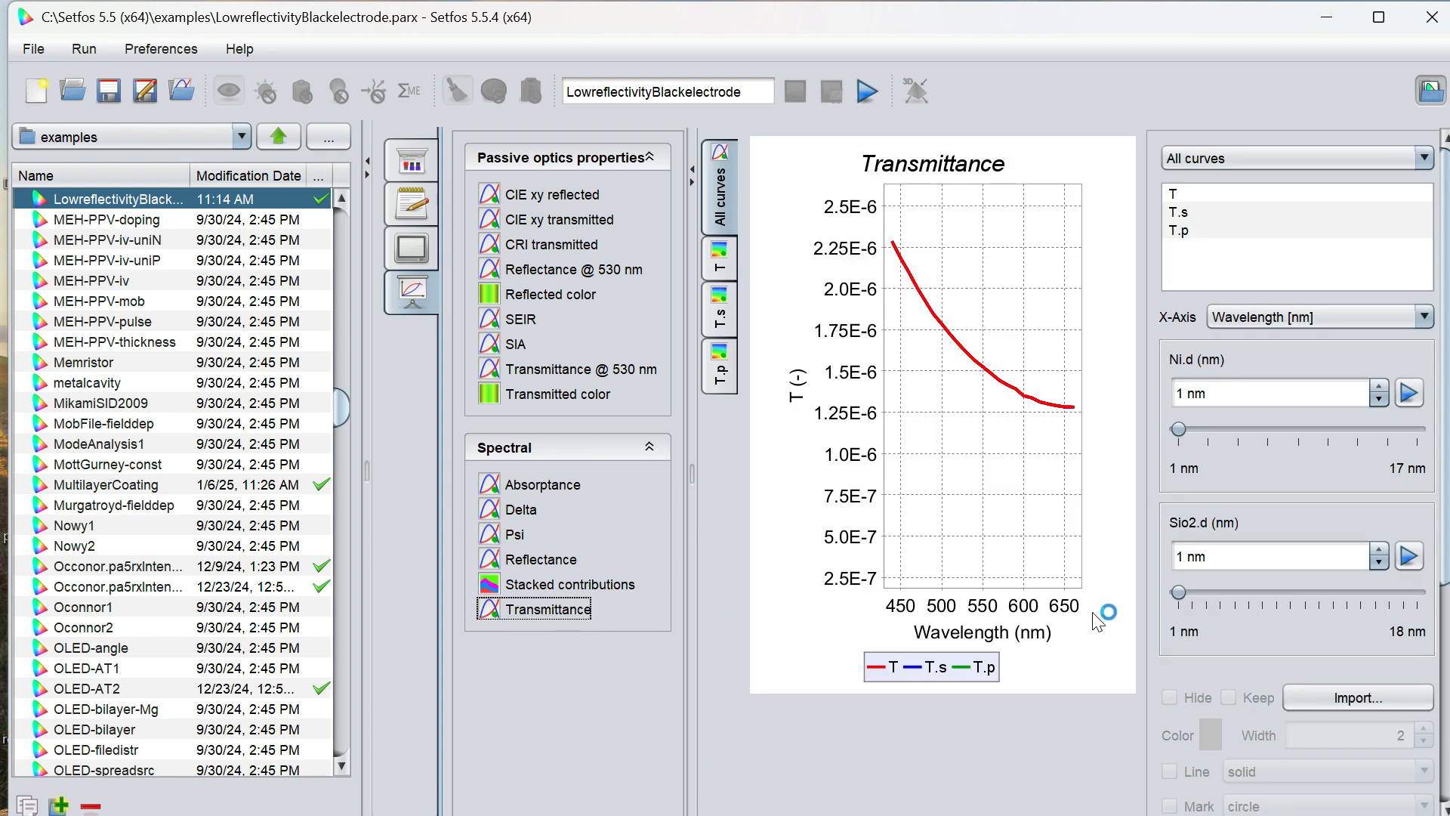
- Plot the transmittance curves against Sio2.d and against Ni.d, and play them through the wavelength sweep
click(1284, 320)
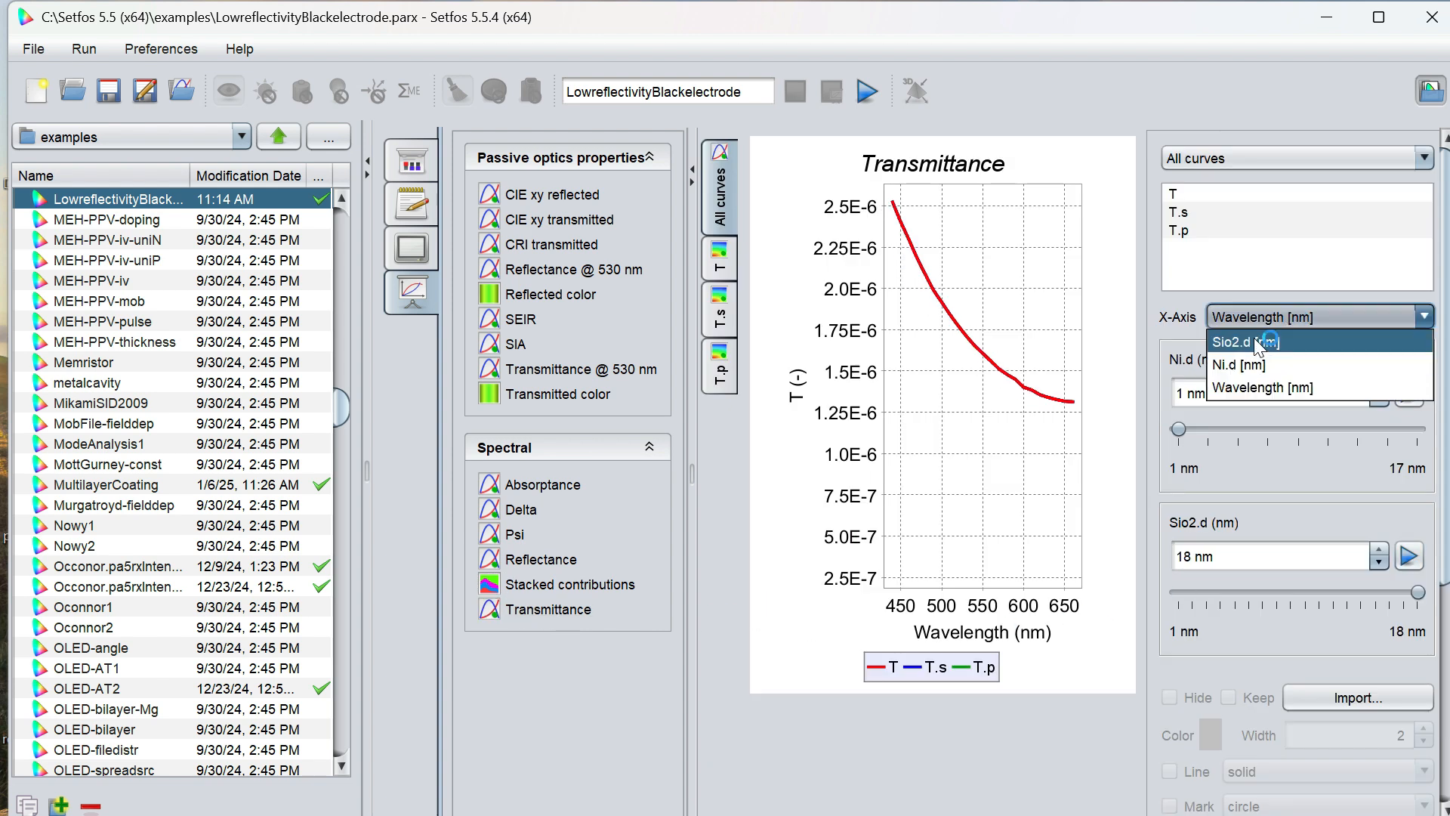
click(1258, 344)
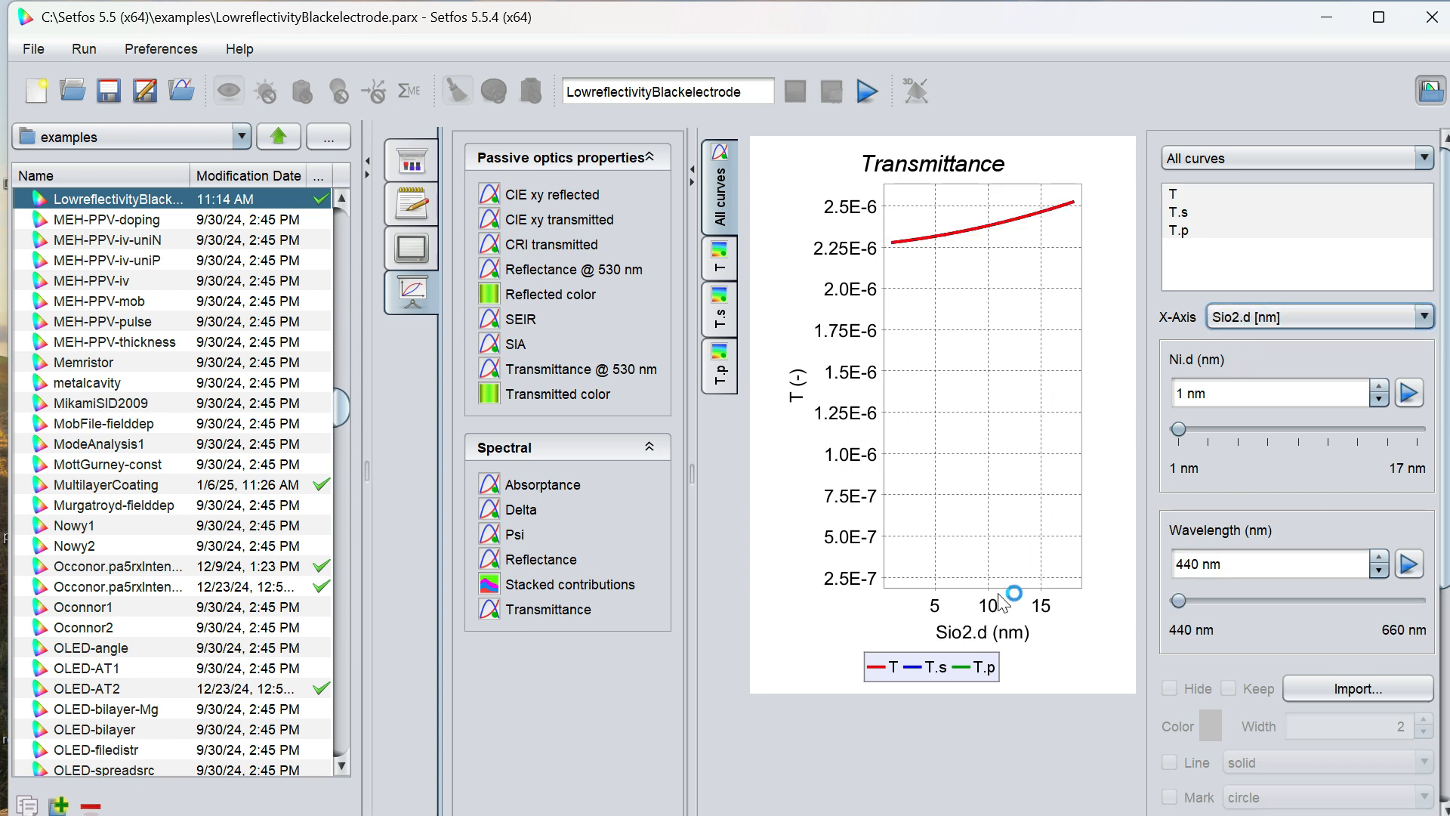
click(1261, 325)
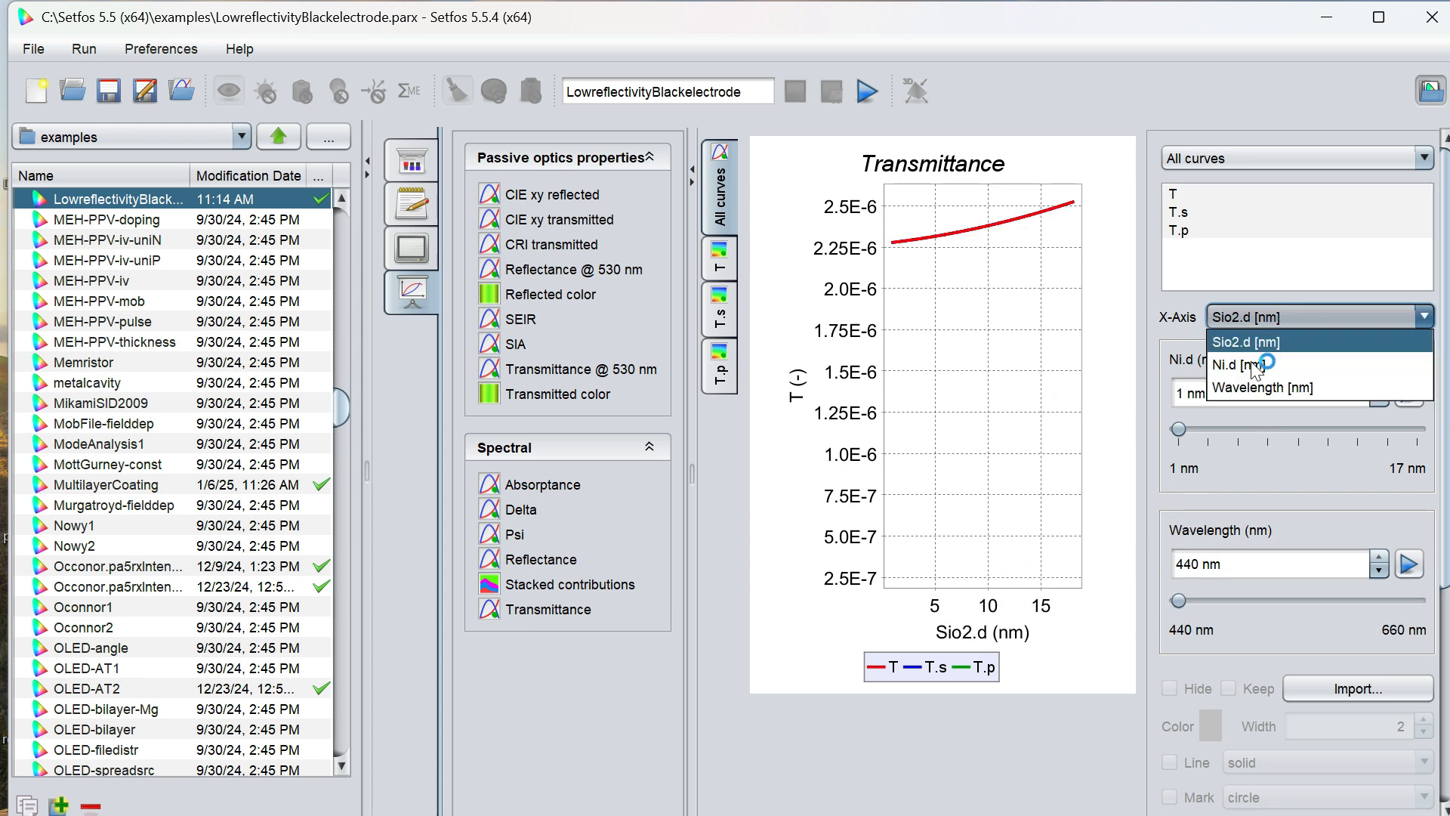
click(1252, 366)
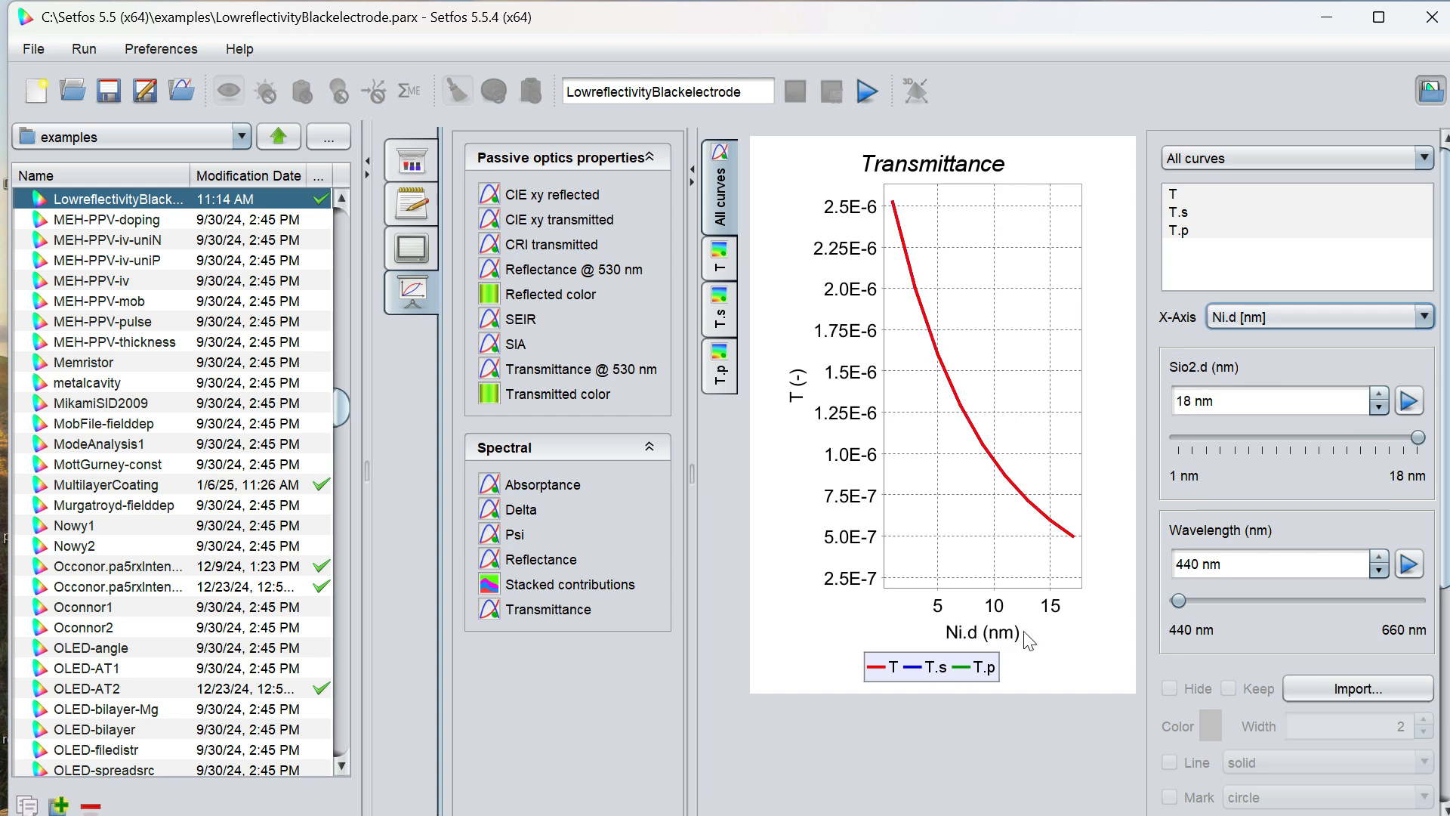
click(1405, 571)
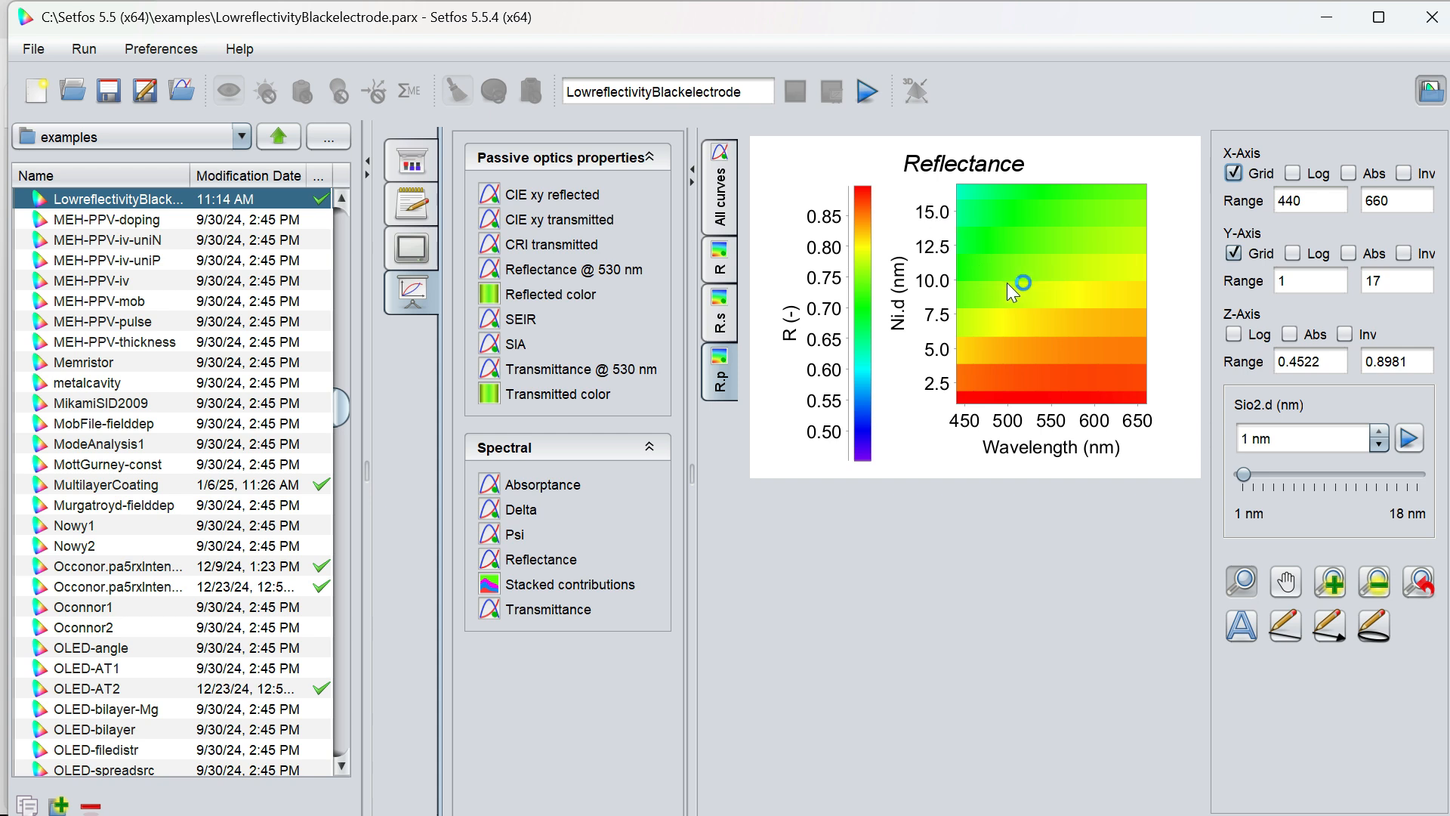
- In the layer structure, set the Glass thickness to 100 nm and the Ni thickness to 8 nm
mouse_move(1009, 285)
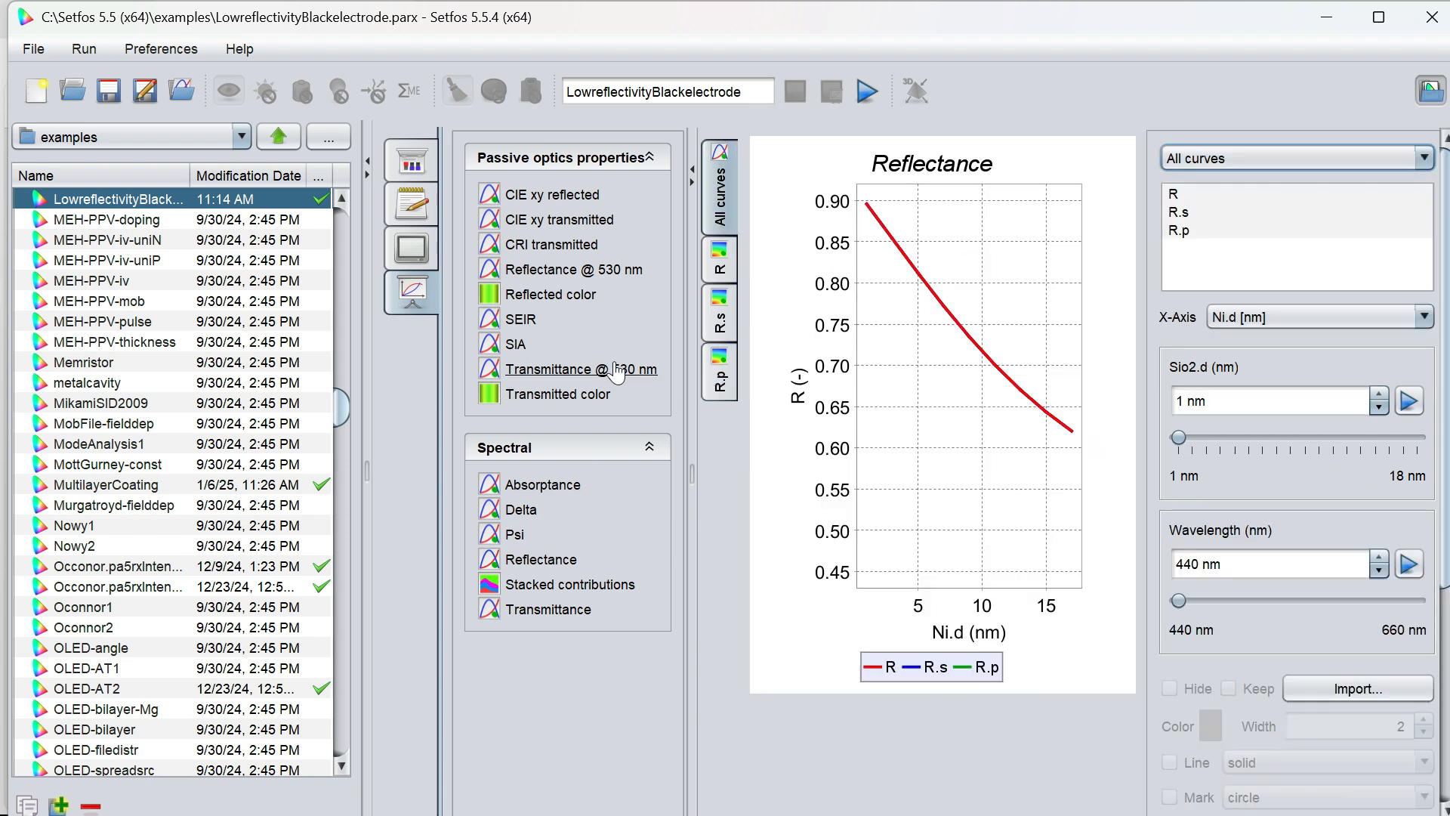
click(411, 205)
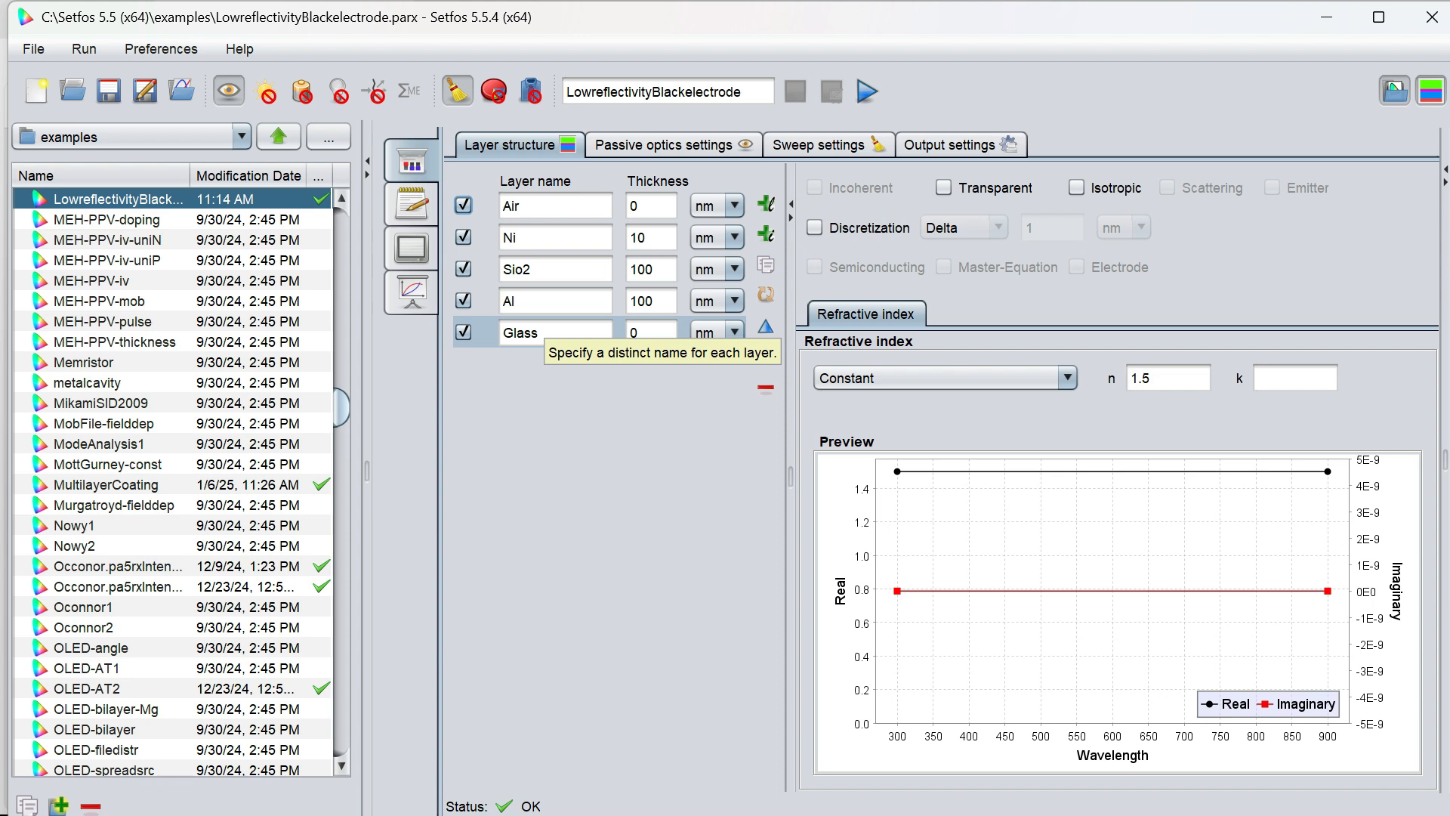
click(651, 332)
key(BackSpace)
text(100)
drag(655, 238, 629, 238)
key(BackSpace)
text(8)
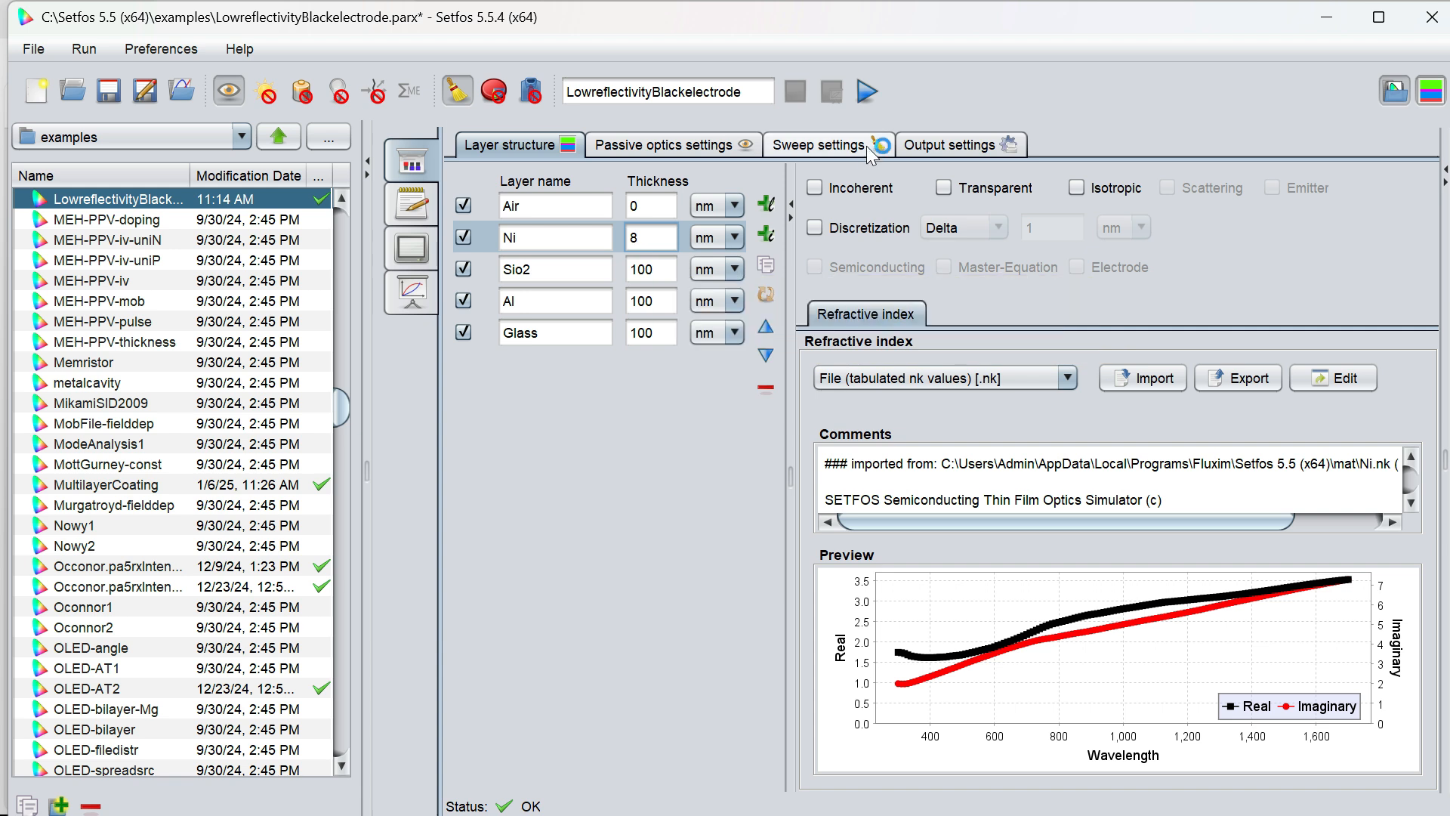
- Rename the simulation as highreflectivitymetalelectrode2 and run it
click(761, 92)
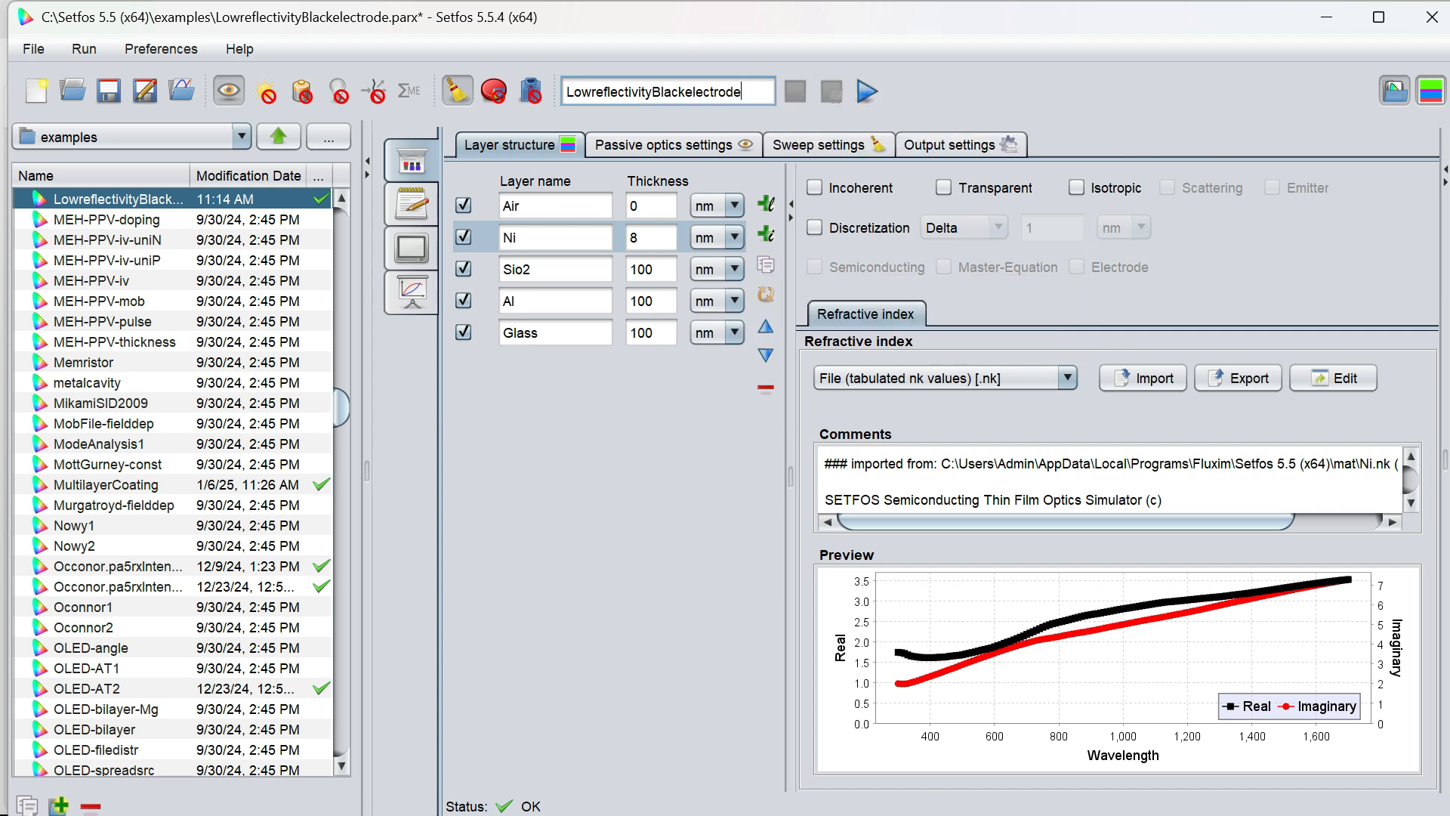
text(2)
key(Home)
key(Delete)
key(Delete)
key(Delete)
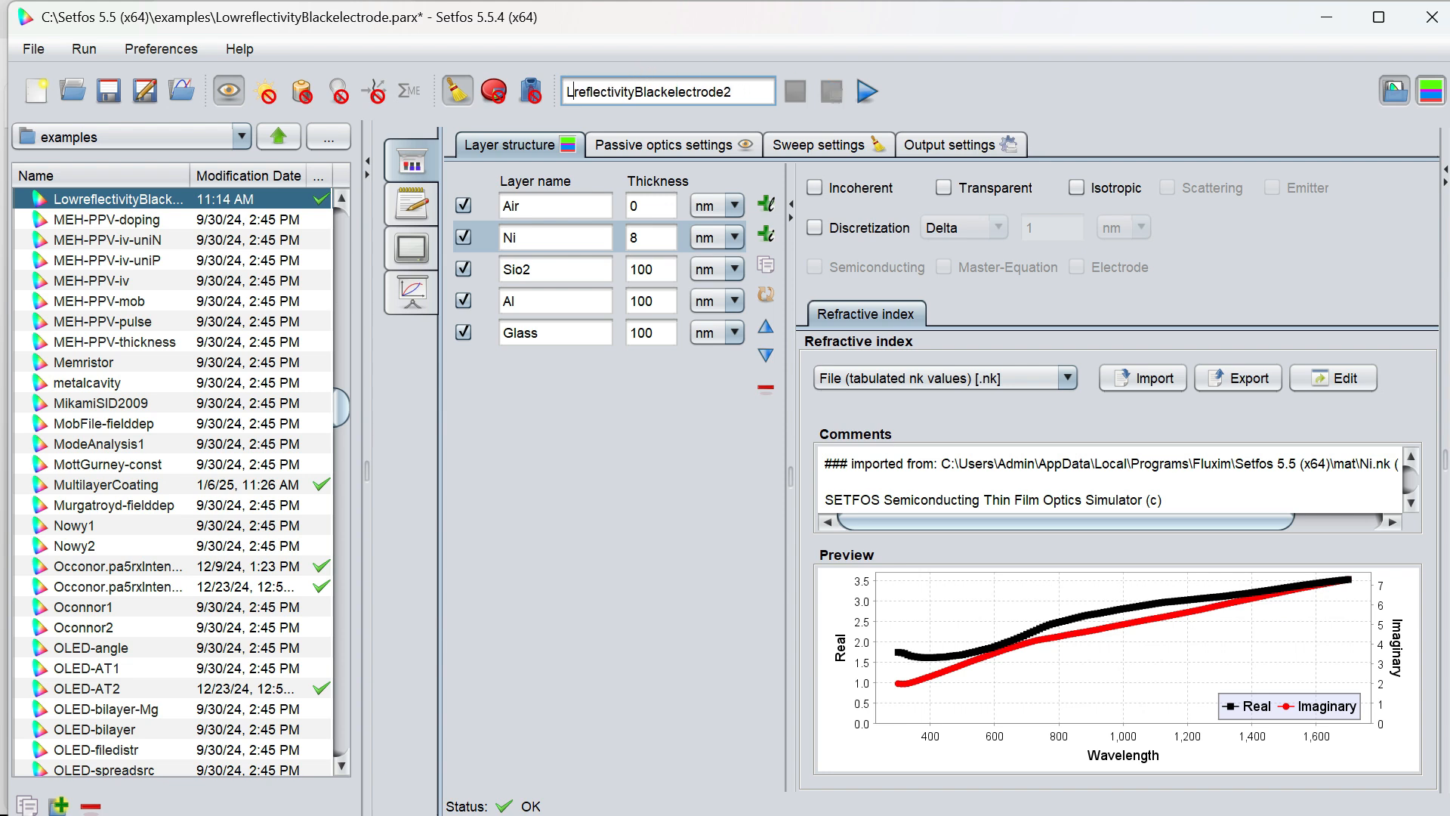
text(high)
click(687, 91)
key(BackSpace)
key(BackSpace)
key(BackSpace)
key(BackSpace)
key(BackSpace)
text(metal)
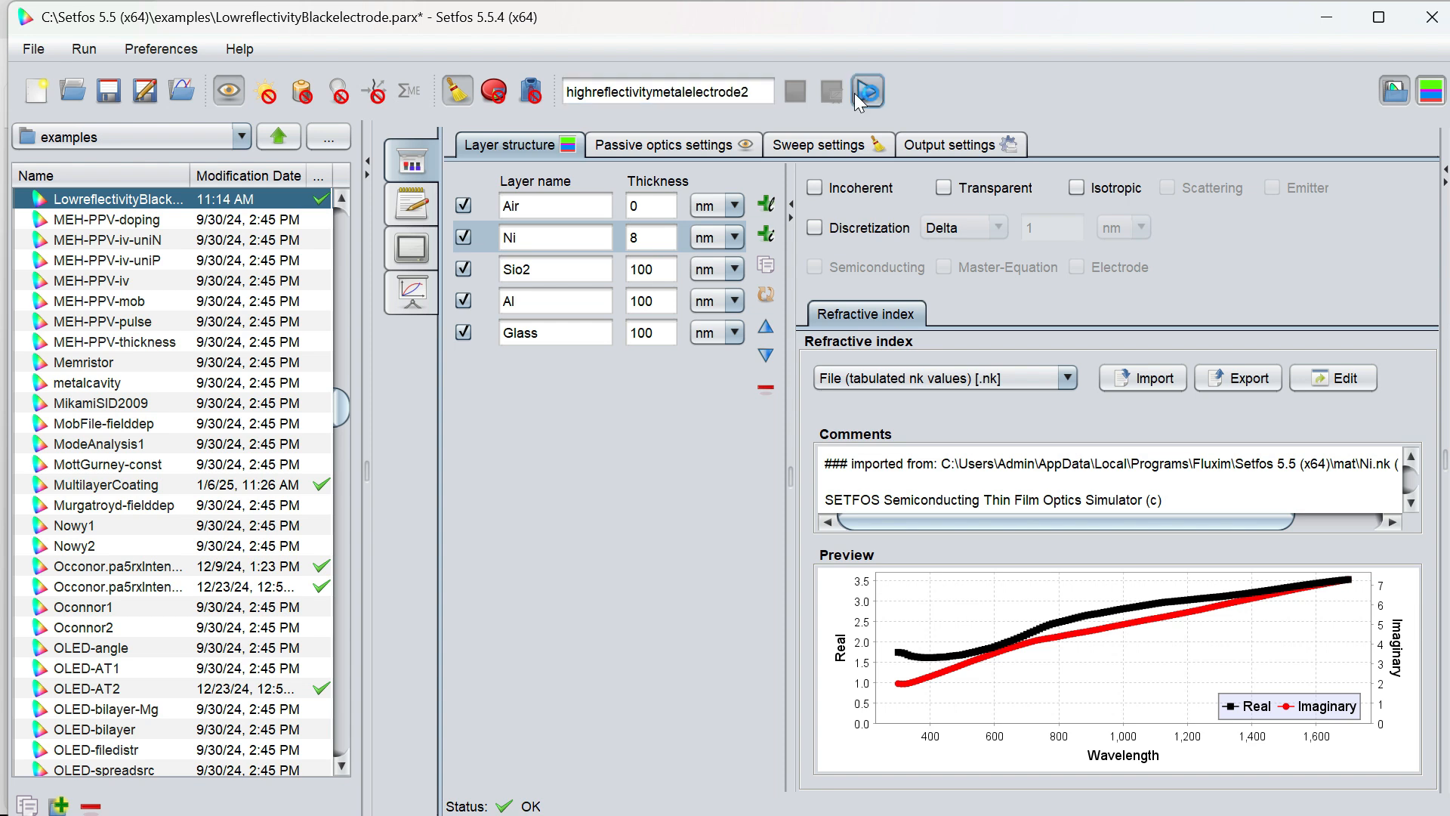
click(856, 92)
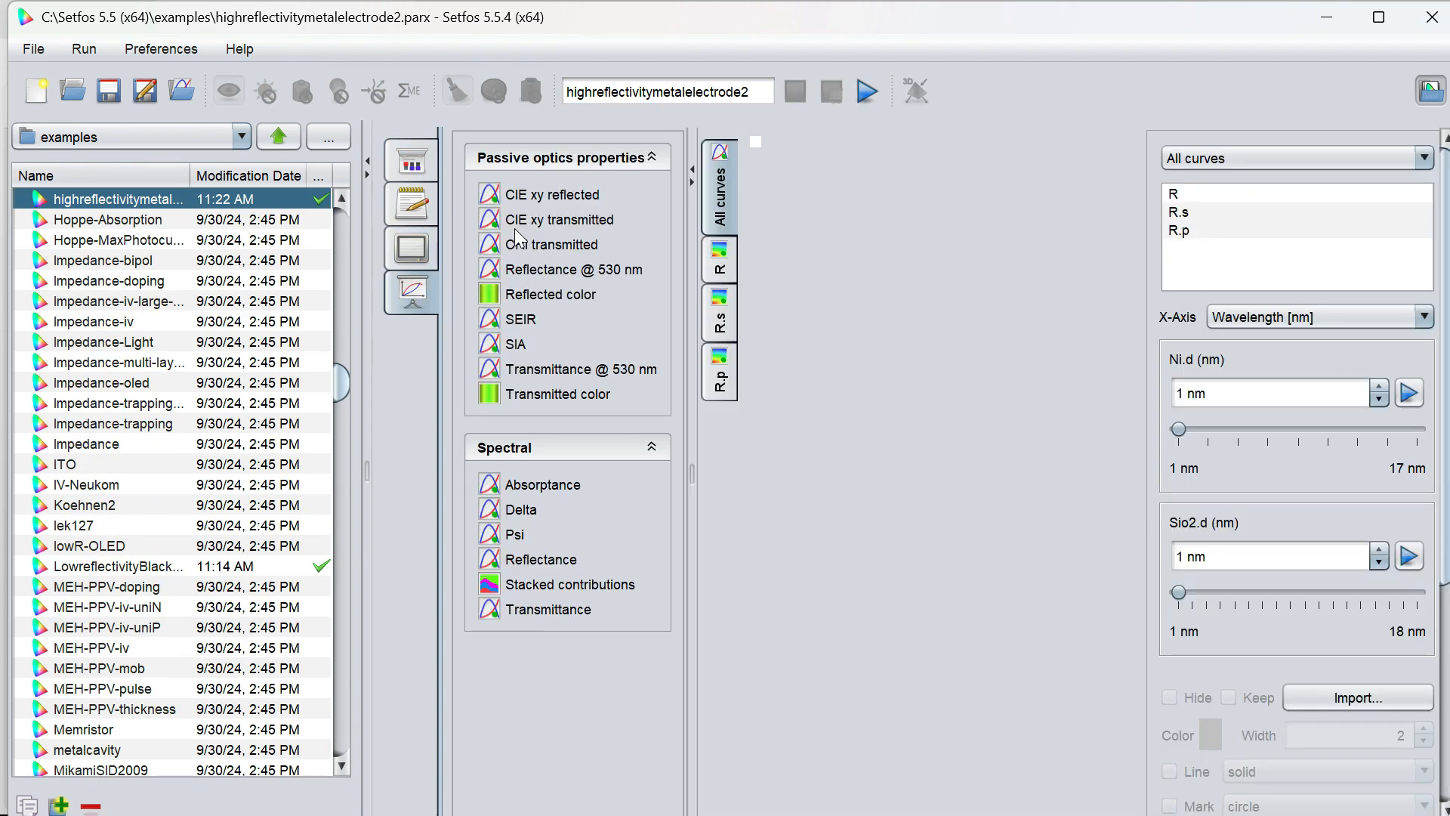
- Plot the new simulation's reflectance curves against Sio2.d and against Ni.d
click(1286, 320)
click(1273, 346)
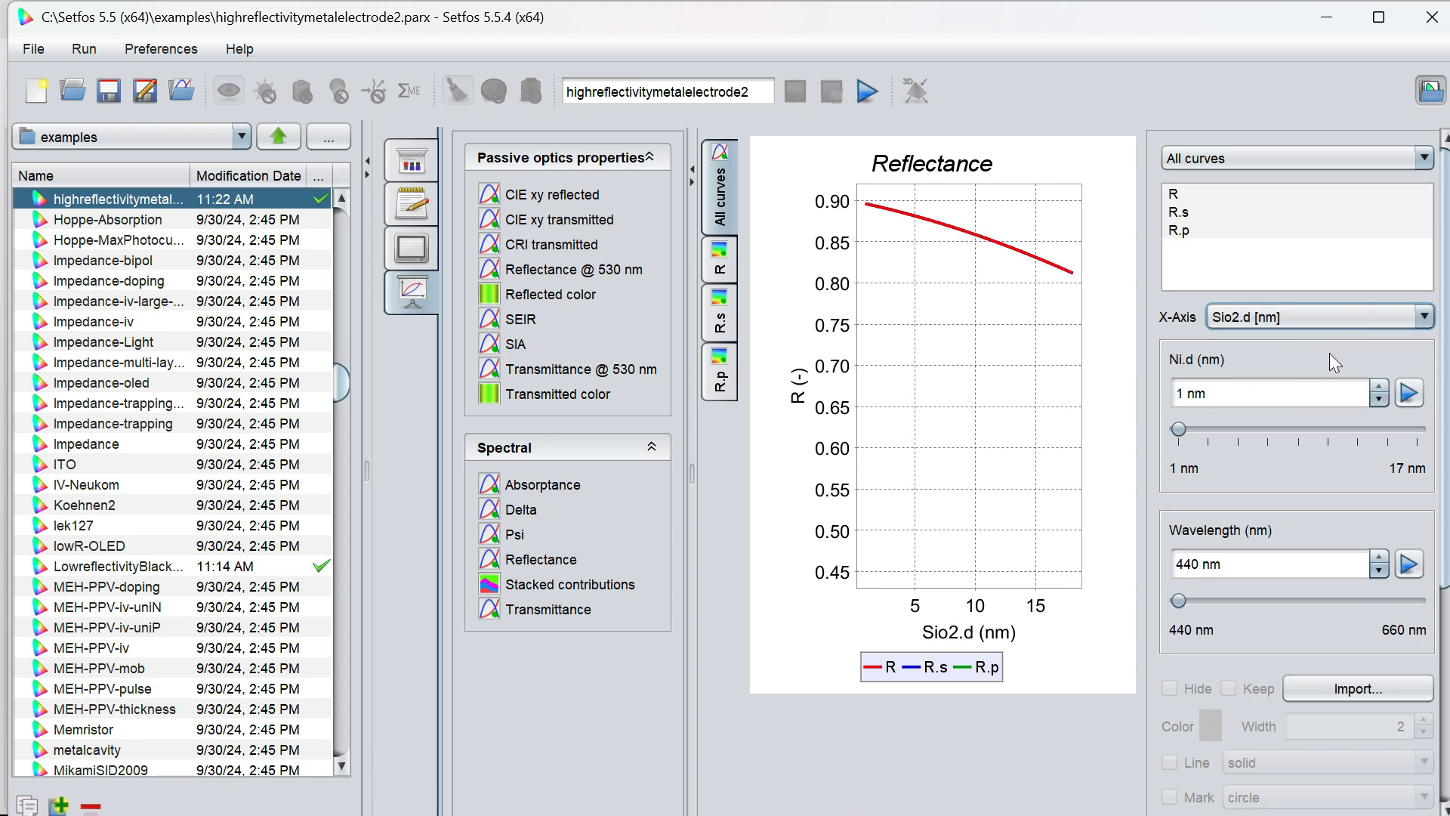
click(1310, 315)
click(1275, 369)
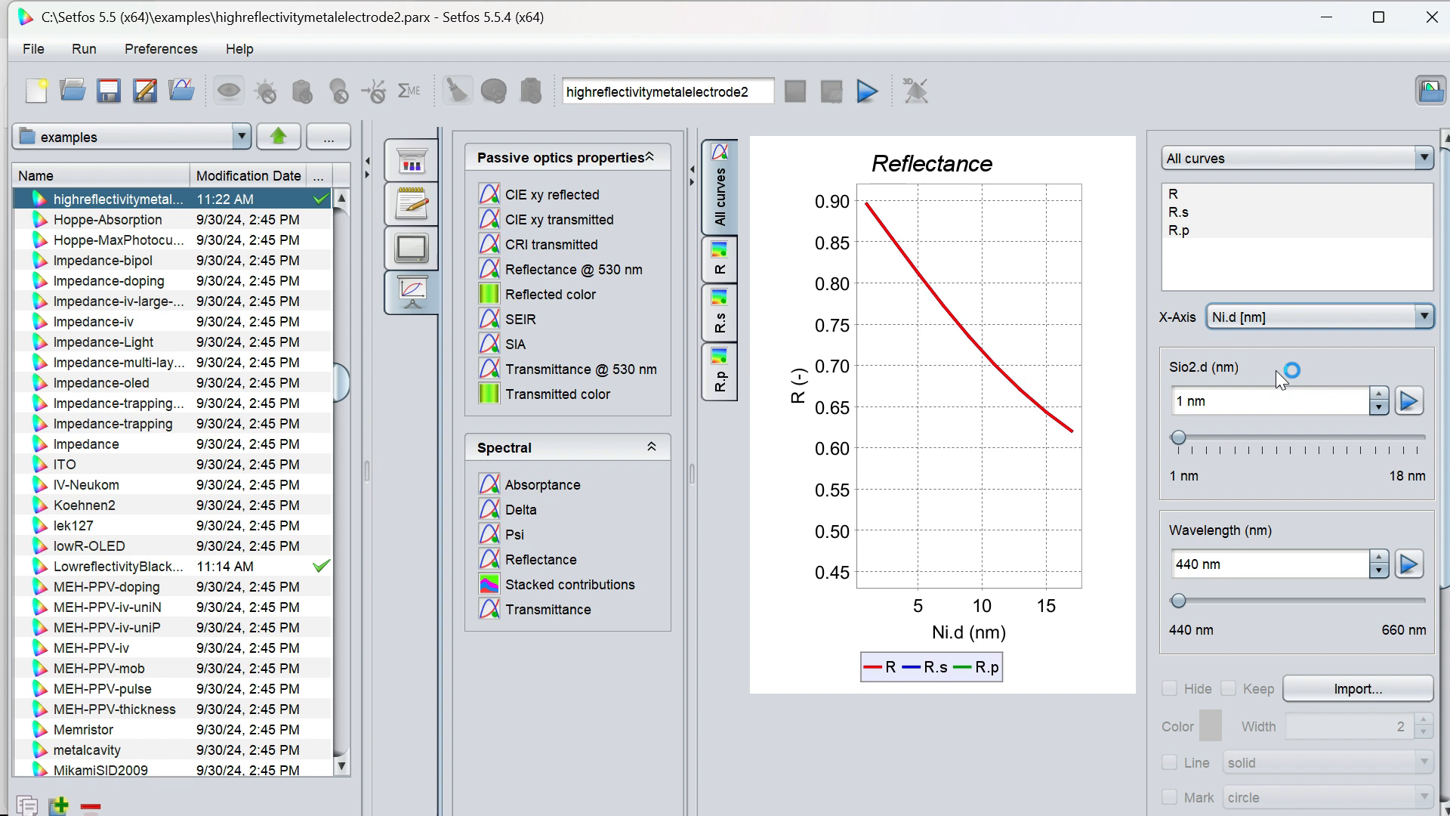
- View the R.p reflectance color map, the spectral Absorptance plot and the Transmitted color plot
click(720, 372)
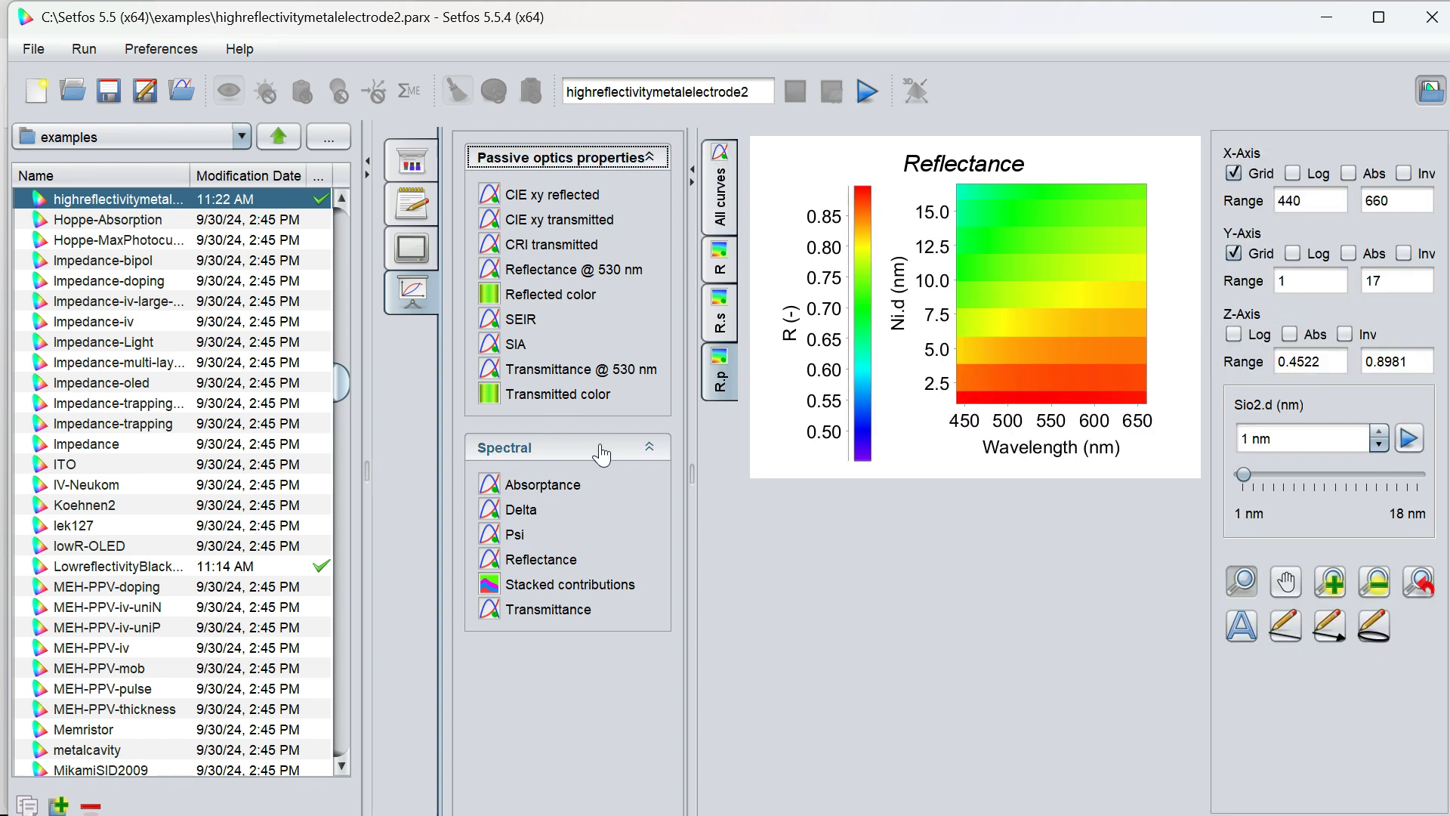
click(545, 488)
click(547, 401)
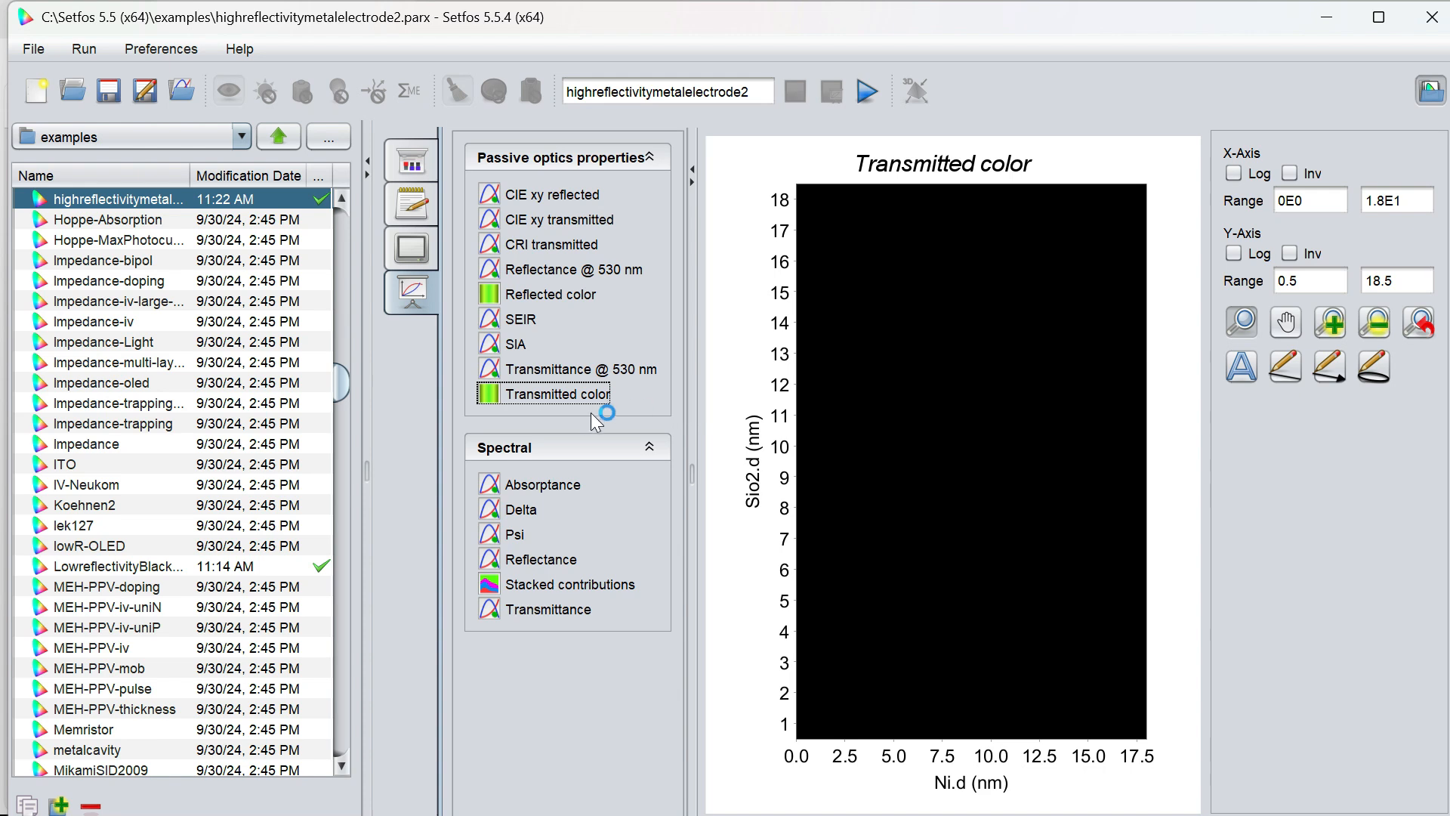